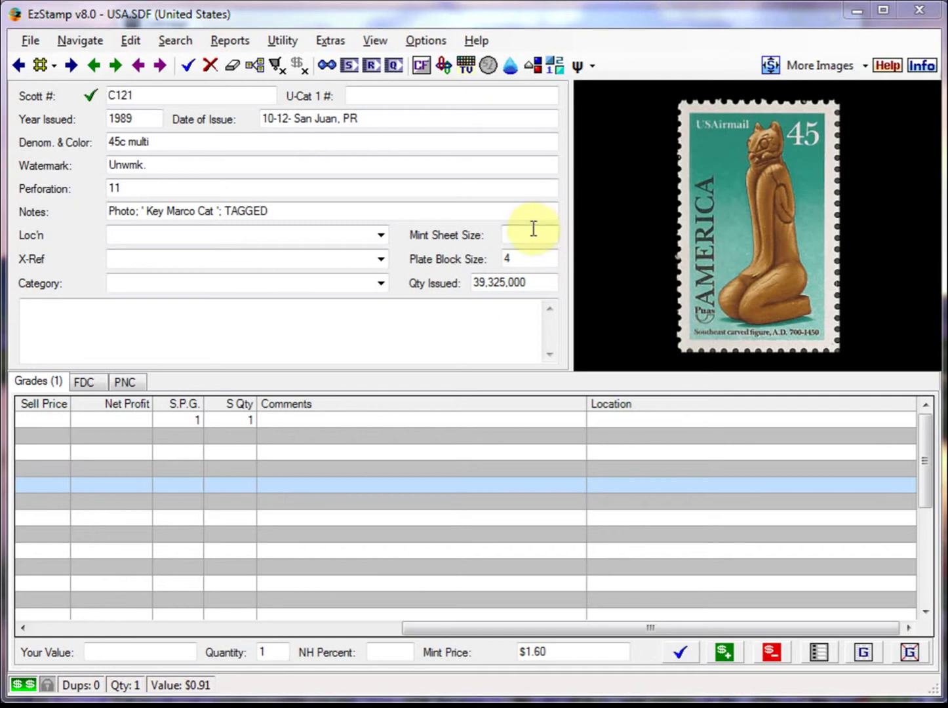
# Preview C121's first day cover image, then switch the preview back to the stamp.
pyautogui.click(864, 66)
pyautogui.click(840, 111)
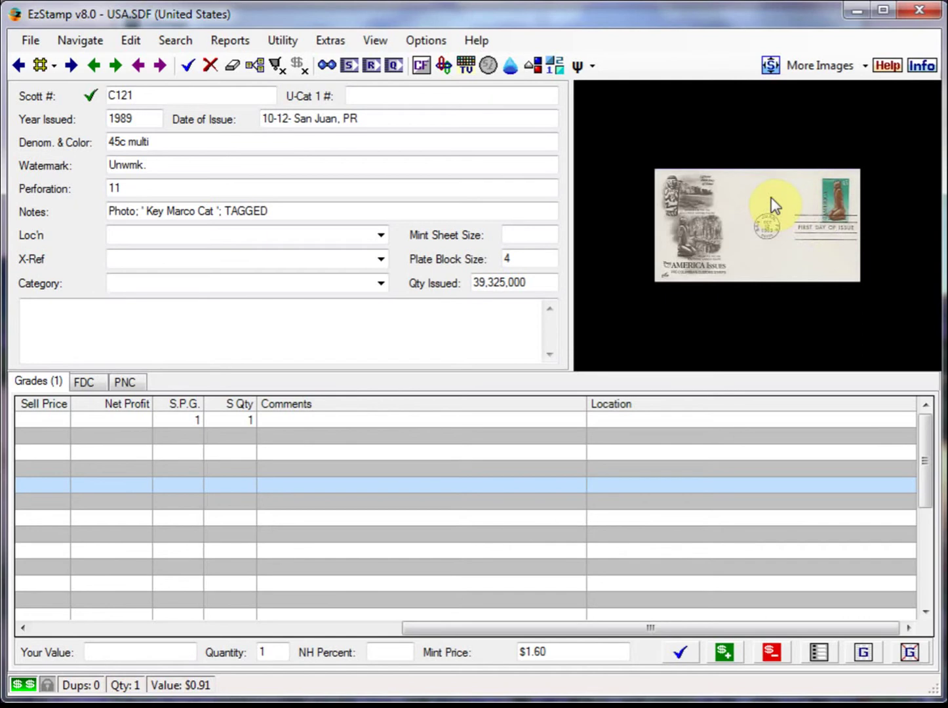
pyautogui.click(865, 66)
pyautogui.click(851, 91)
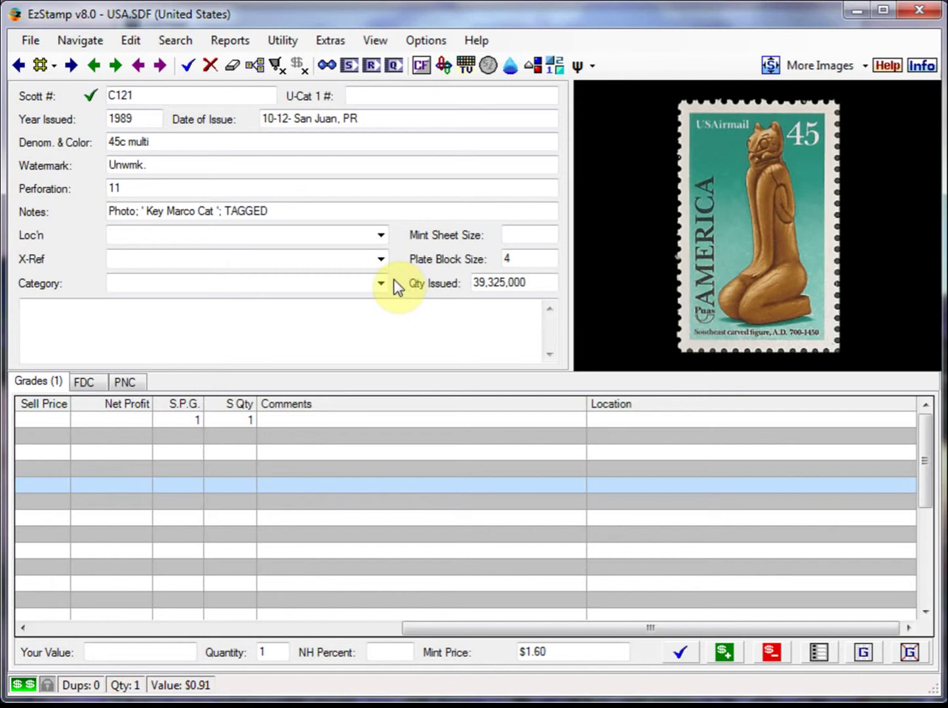
# Show the FDC cover in a separate alternate-image window positioned at the upper left.
pyautogui.click(386, 283)
pyautogui.click(715, 238)
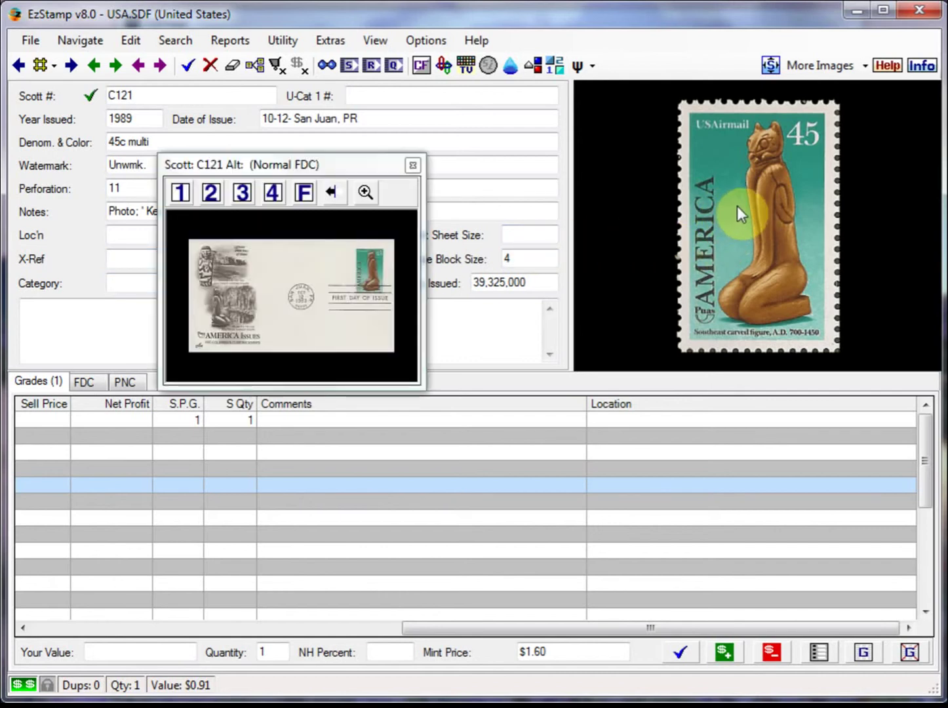
pyautogui.click(184, 192)
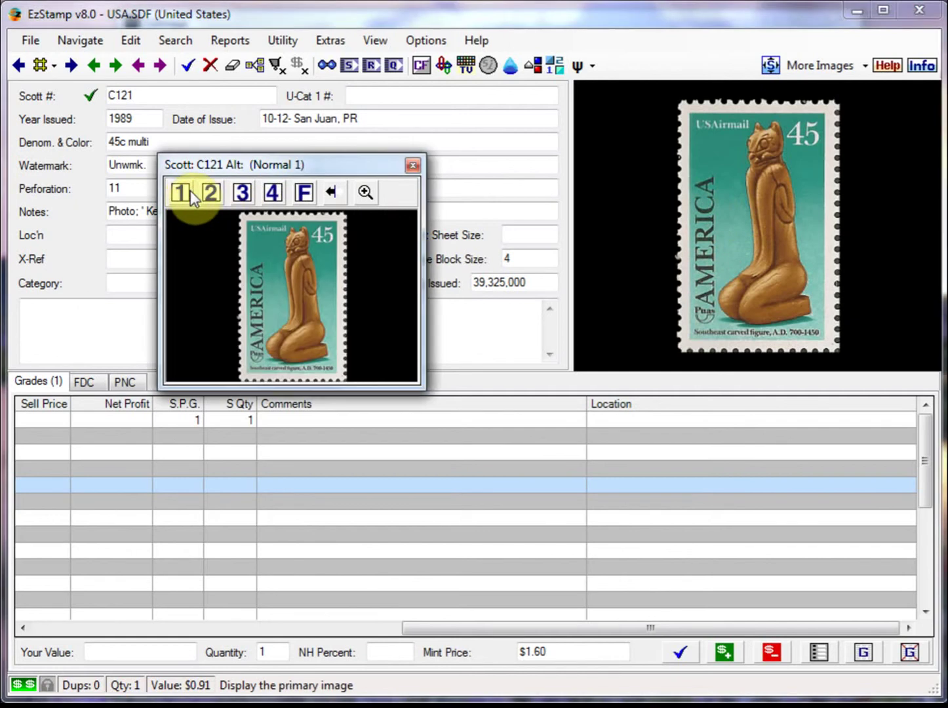
pyautogui.click(304, 192)
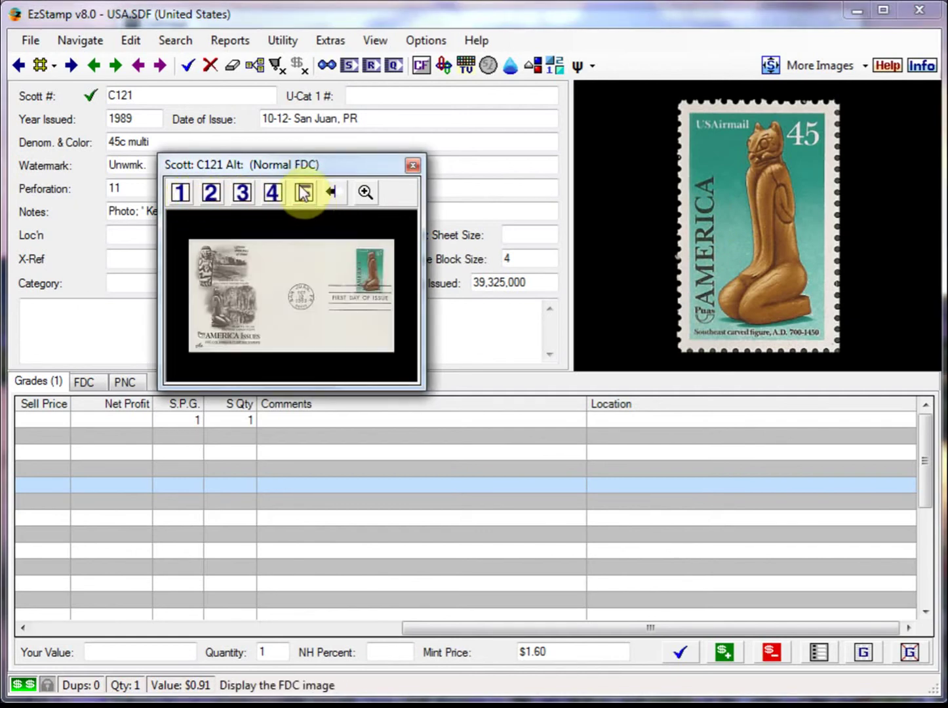
pyautogui.moveTo(288, 165); pyautogui.dragTo(172, 69)
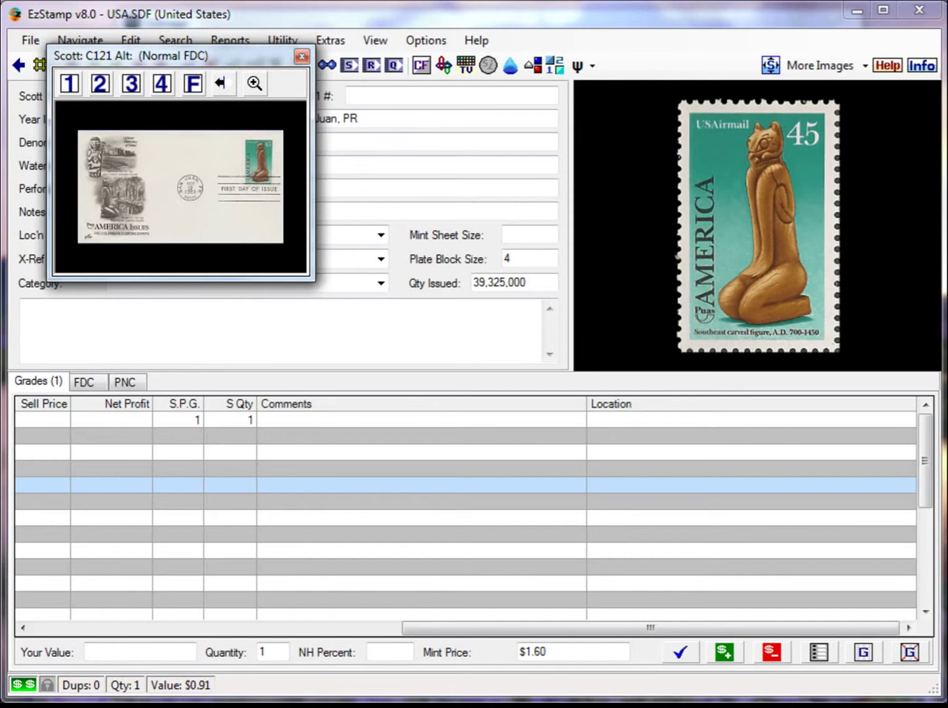
pyautogui.click(27, 384)
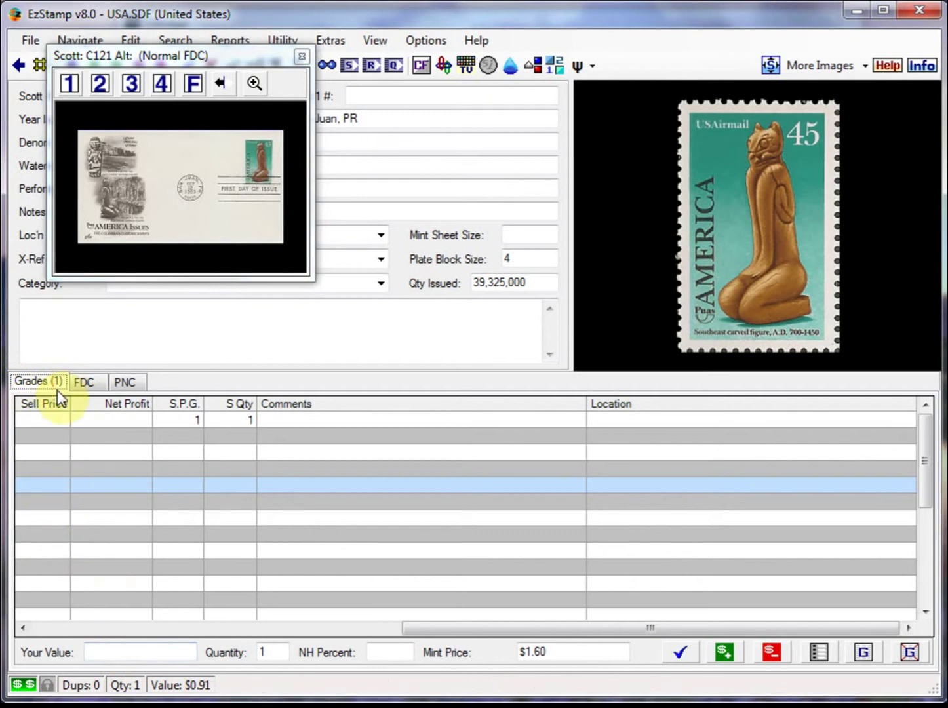
# Add the FDC grade at $2.20 to C121's inventory, making quantity 2 and value $3.11.
pyautogui.click(143, 605)
pyautogui.moveTo(451, 628); pyautogui.dragTo(14, 630)
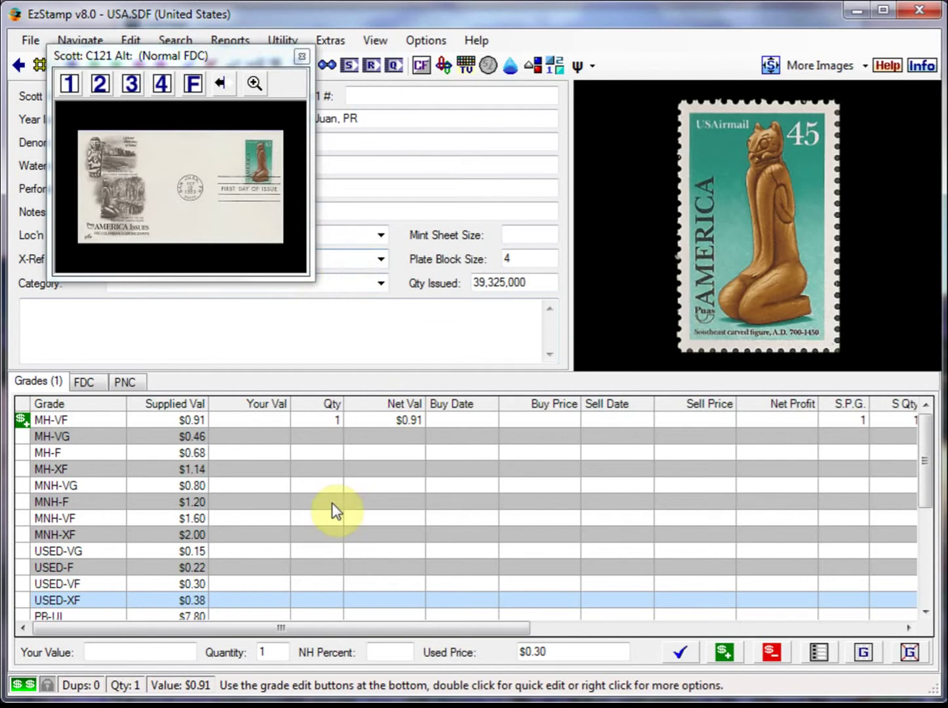
pyautogui.click(172, 569)
pyautogui.scroll(-2, 169, 578)
pyautogui.scroll(-3, 116, 581)
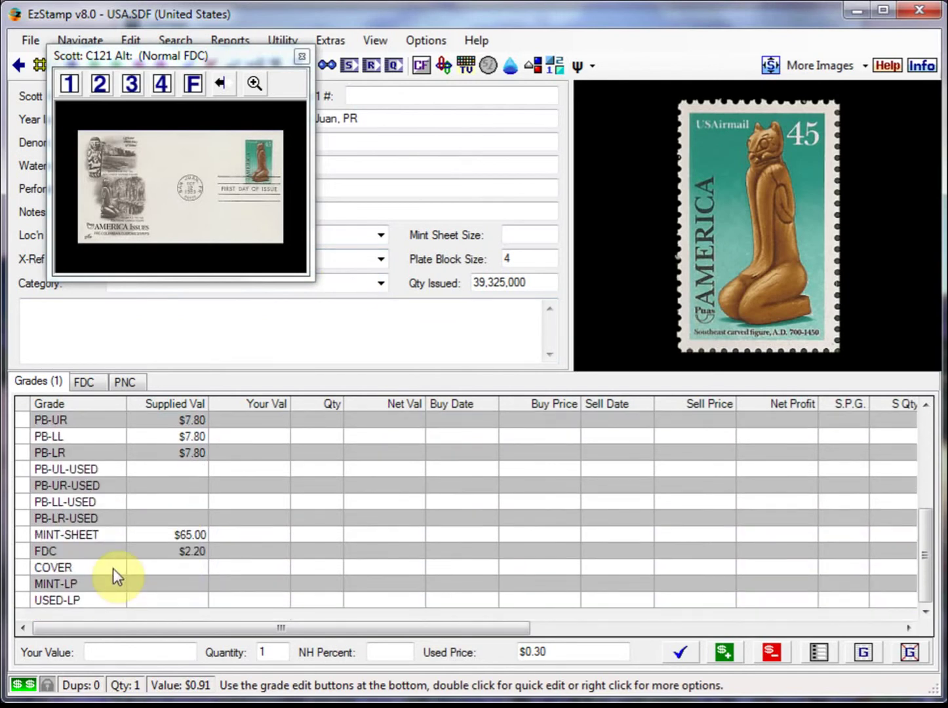
pyautogui.click(57, 551)
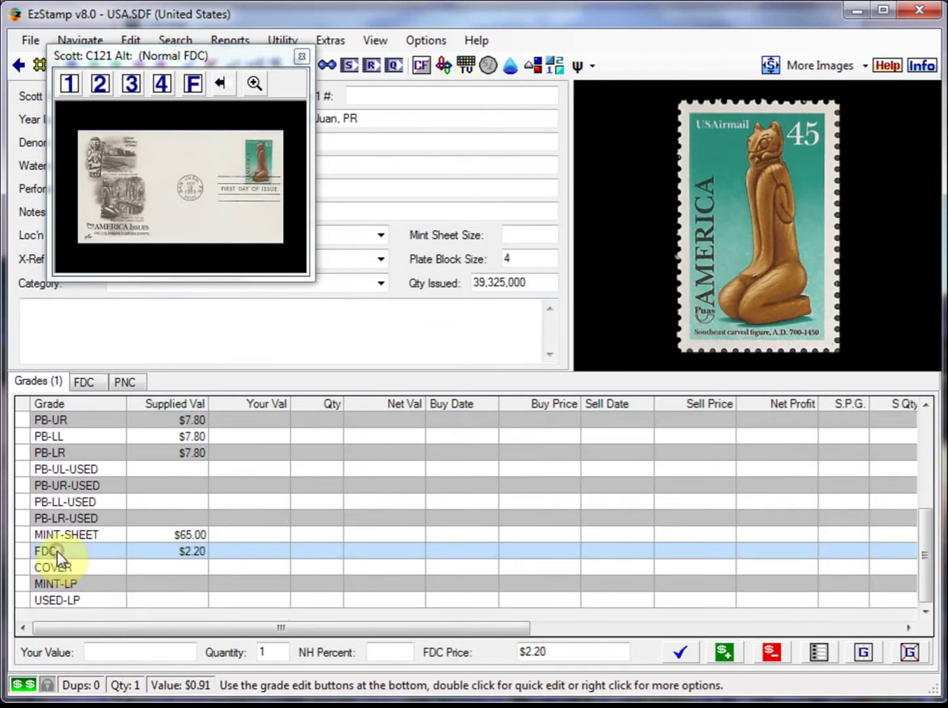
pyautogui.click(682, 655)
pyautogui.moveTo(924, 541); pyautogui.dragTo(924, 424)
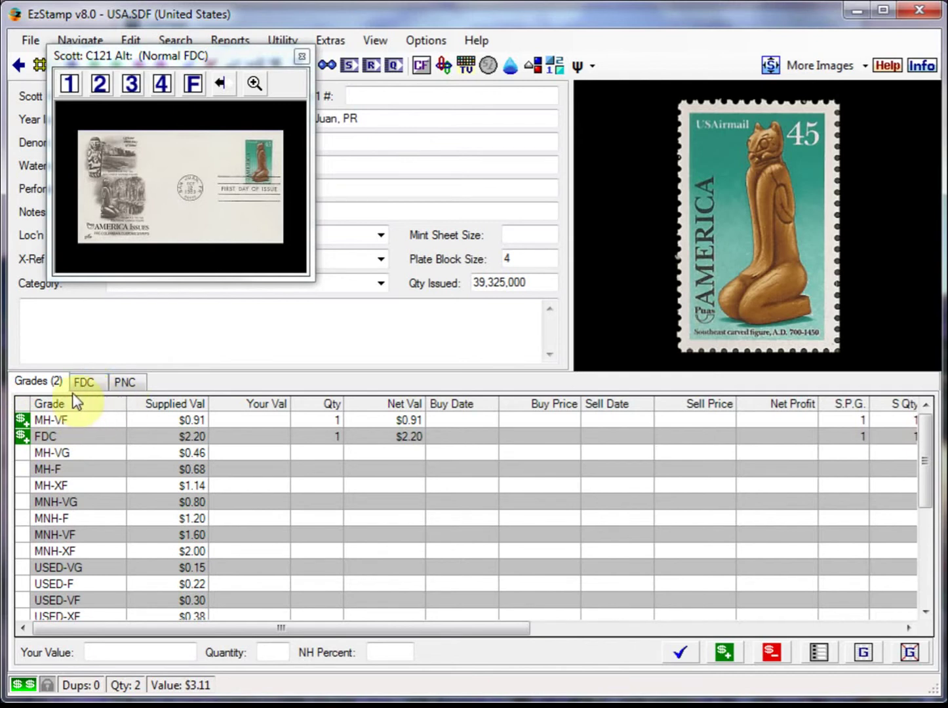
pyautogui.click(85, 383)
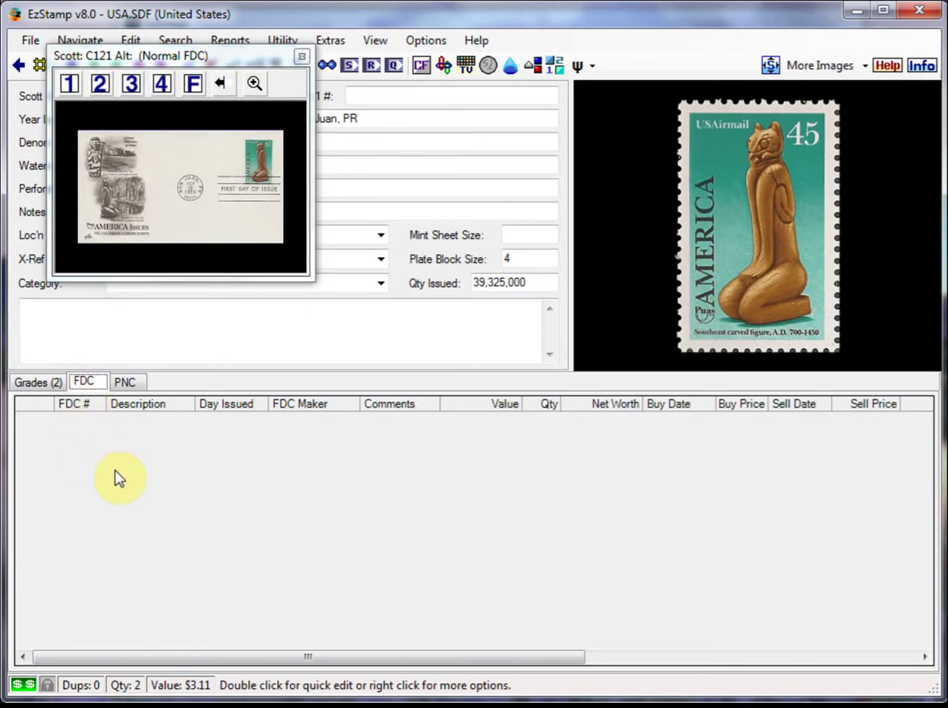
# Open FDC Cachet Quick Edit for C121 from the empty cover list and enlarge the window.
pyautogui.rightClick(154, 446)
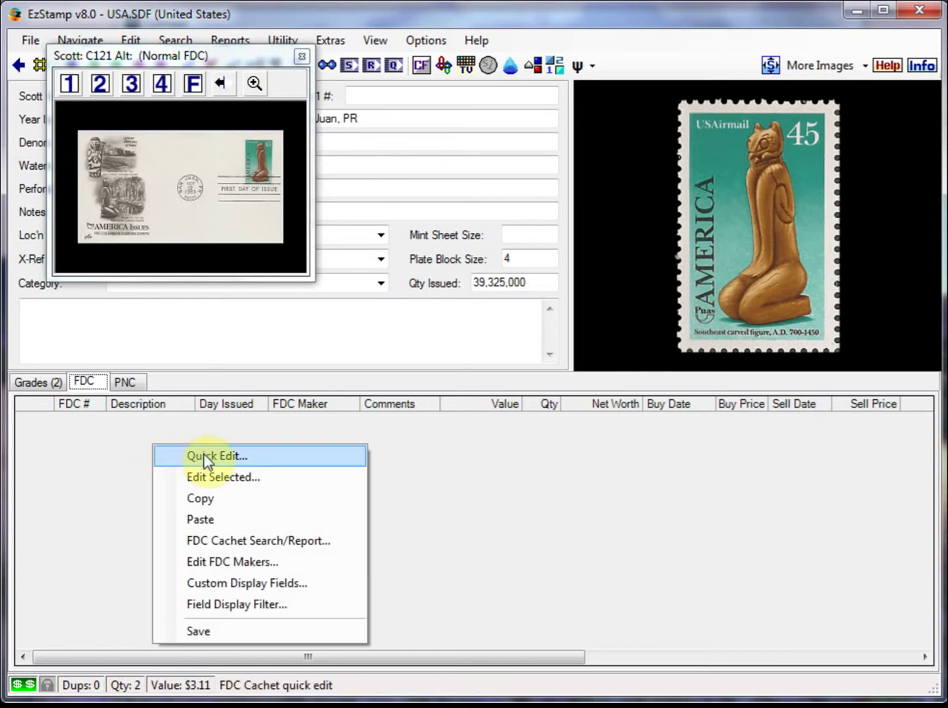
pyautogui.click(126, 452)
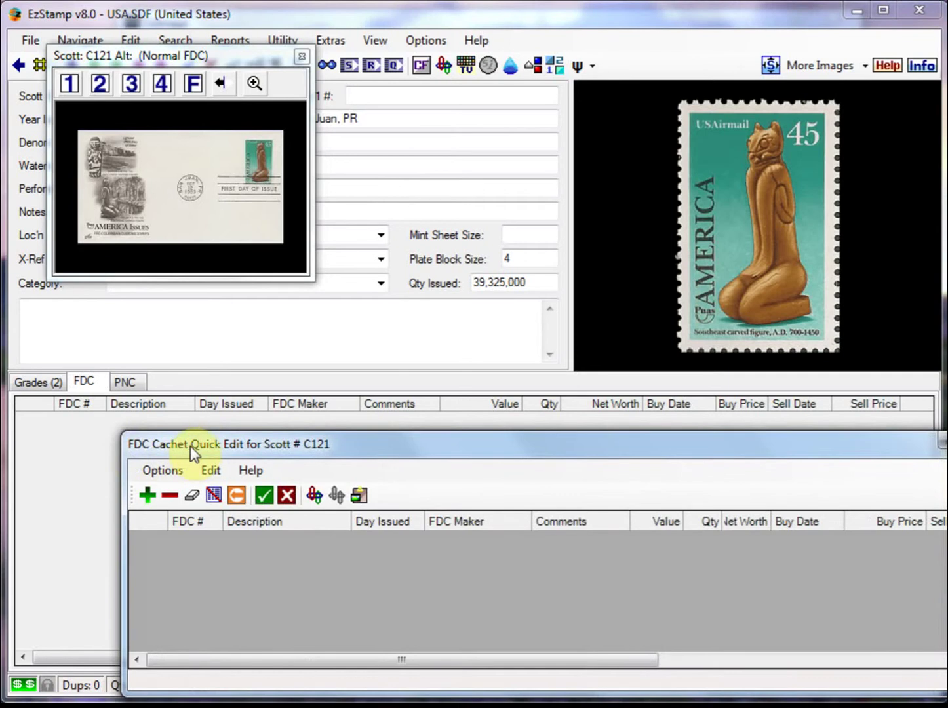
pyautogui.moveTo(190, 450); pyautogui.dragTo(96, 430)
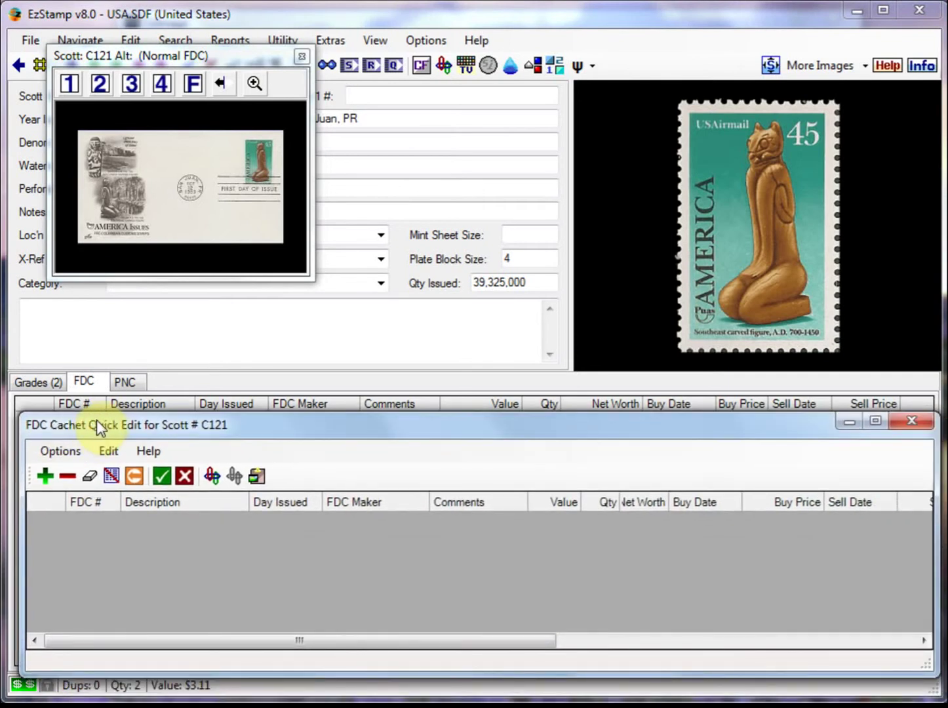
pyautogui.moveTo(92, 414); pyautogui.dragTo(72, 396)
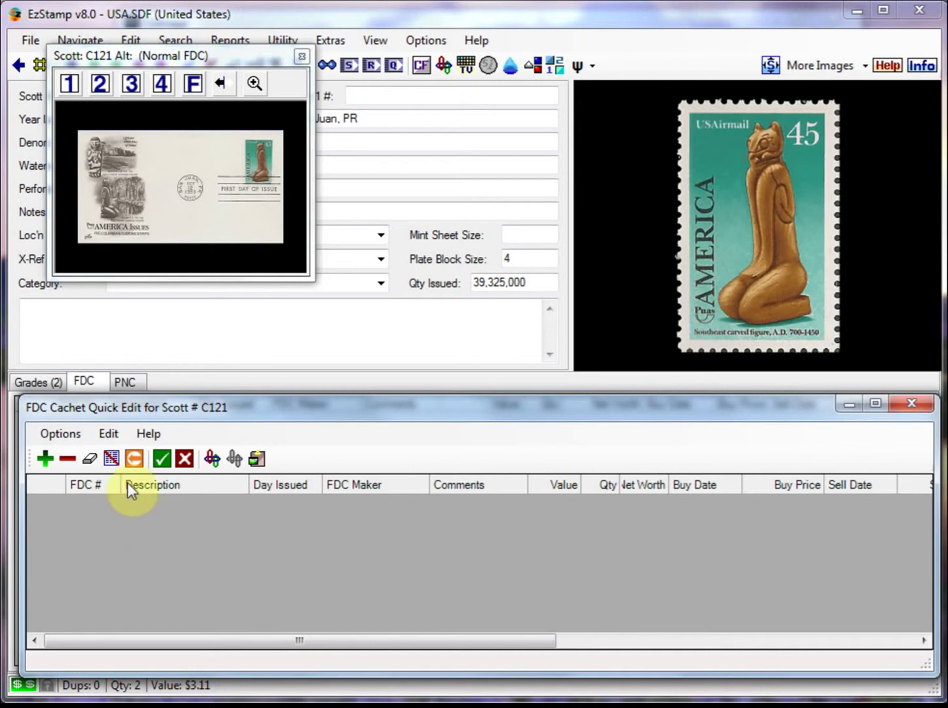
# Add a first cachet row with FDC number C121_01.
pyautogui.click(42, 462)
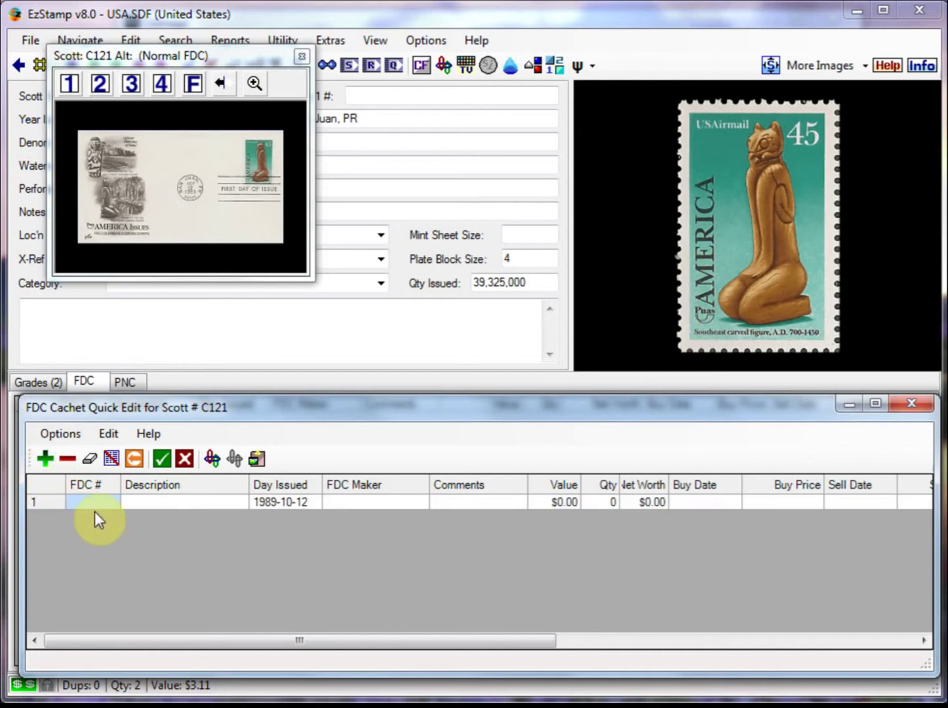
pyautogui.click(89, 503)
pyautogui.write('C121 ')
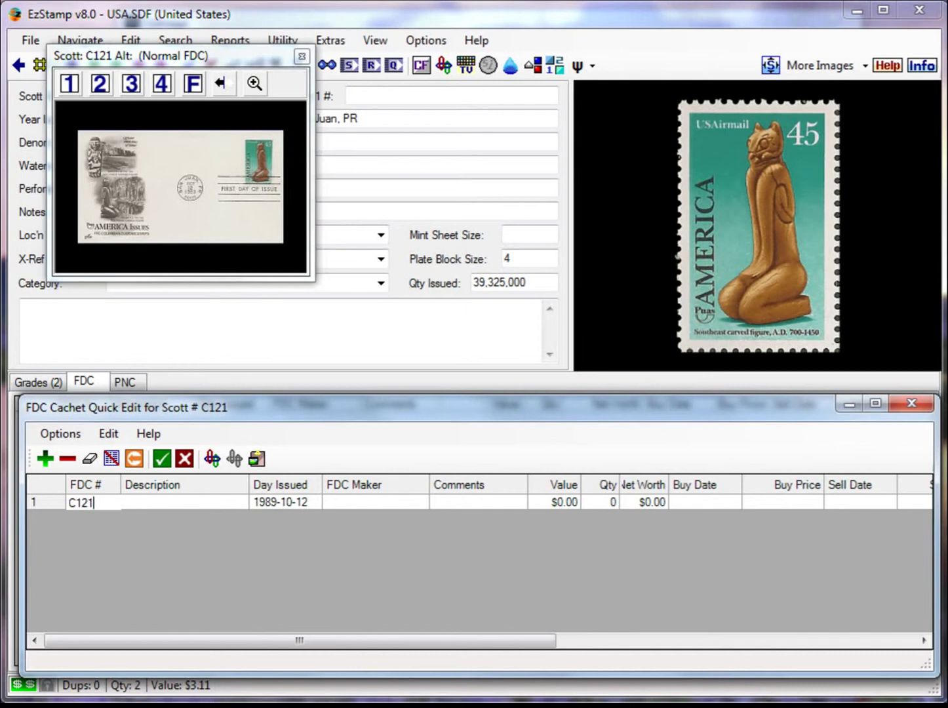
pyautogui.write('01')
pyautogui.press('Tab')
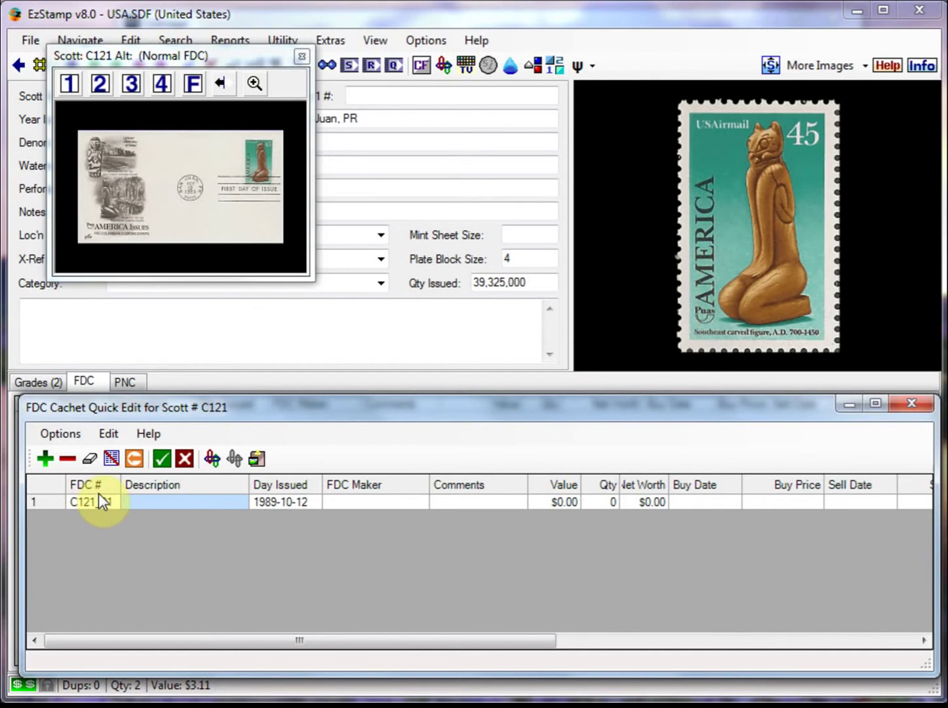
# Set row 1's maker to Anagram, value $3.00 and quantity 1.
pyautogui.click(401, 502)
pyautogui.click(404, 501)
pyautogui.click(422, 503)
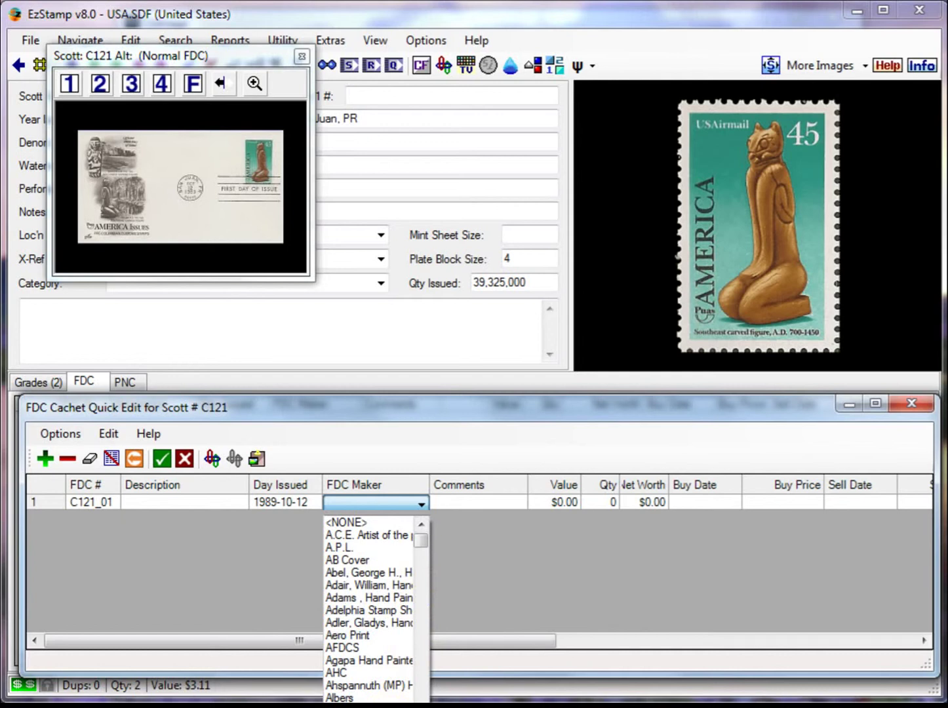
pyautogui.write('Anagram')
pyautogui.press('Return')
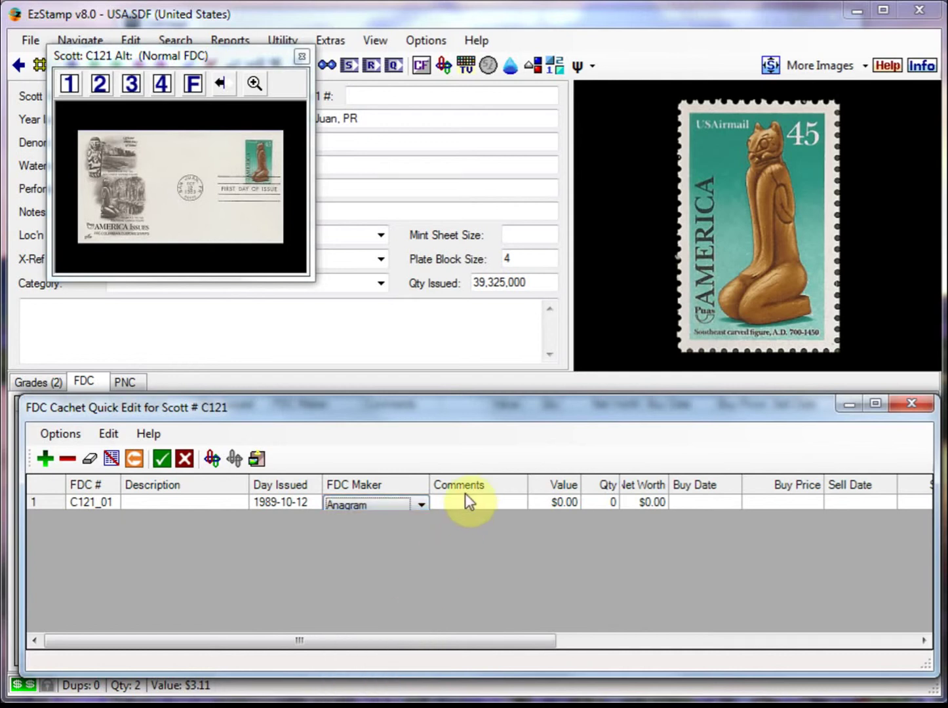
pyautogui.click(557, 503)
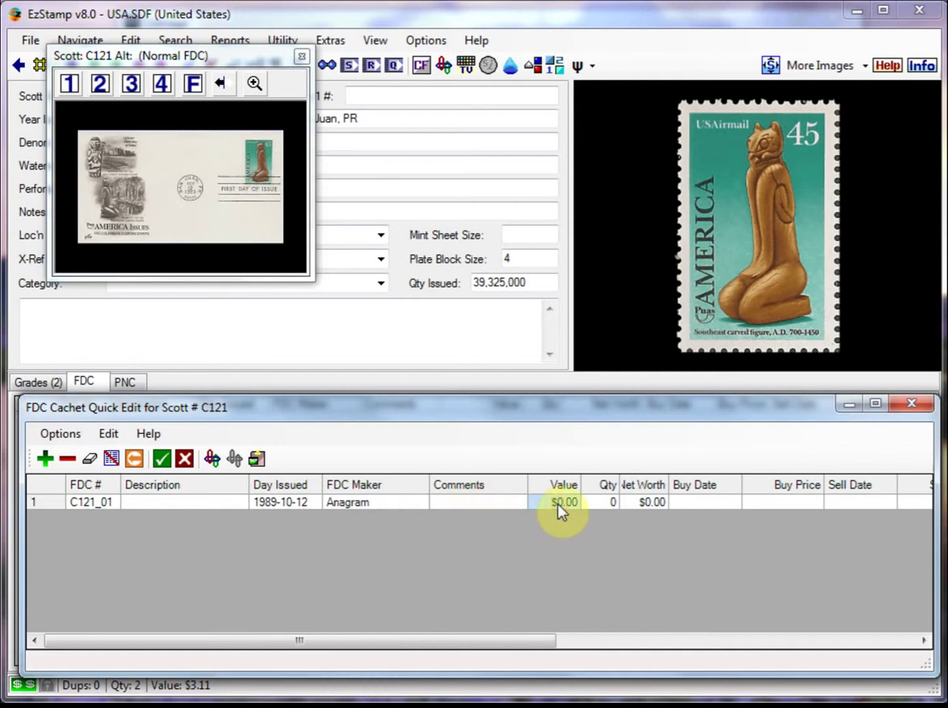
pyautogui.write('3')
pyautogui.press('Tab')
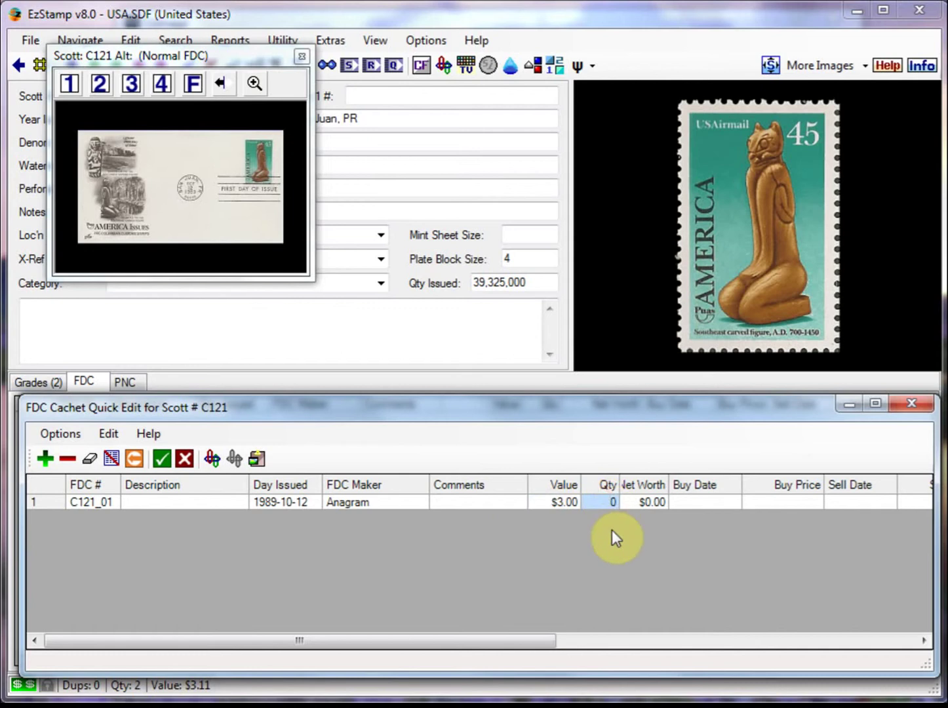
pyautogui.write('1')
# Record row 1's purchase on 2015/3/25 at $1.50 and browse for its image.
pyautogui.click(696, 501)
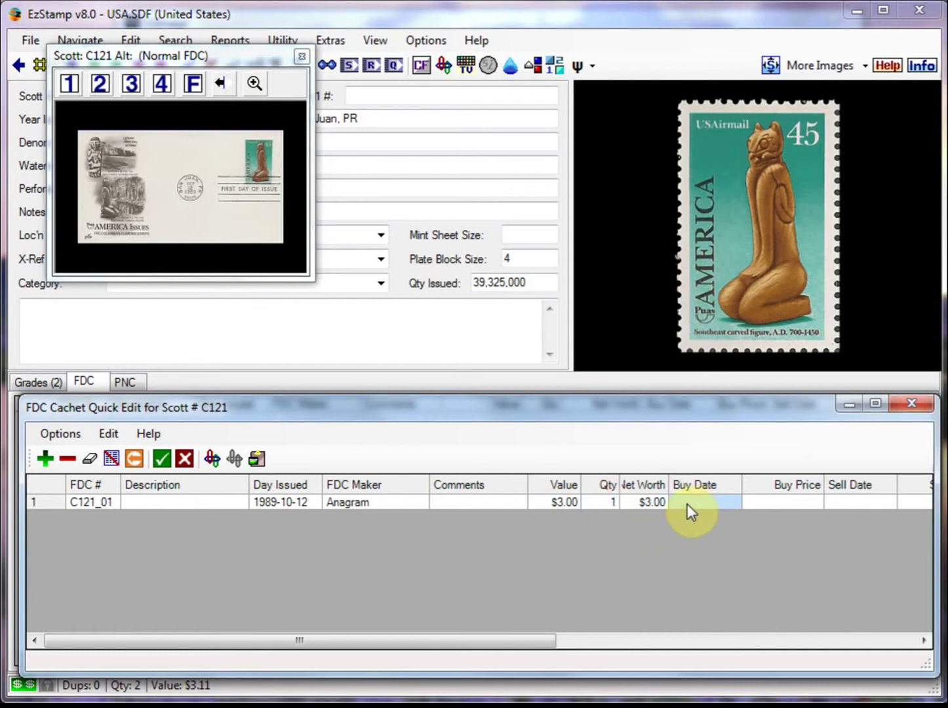
pyautogui.write('2015/3/25')
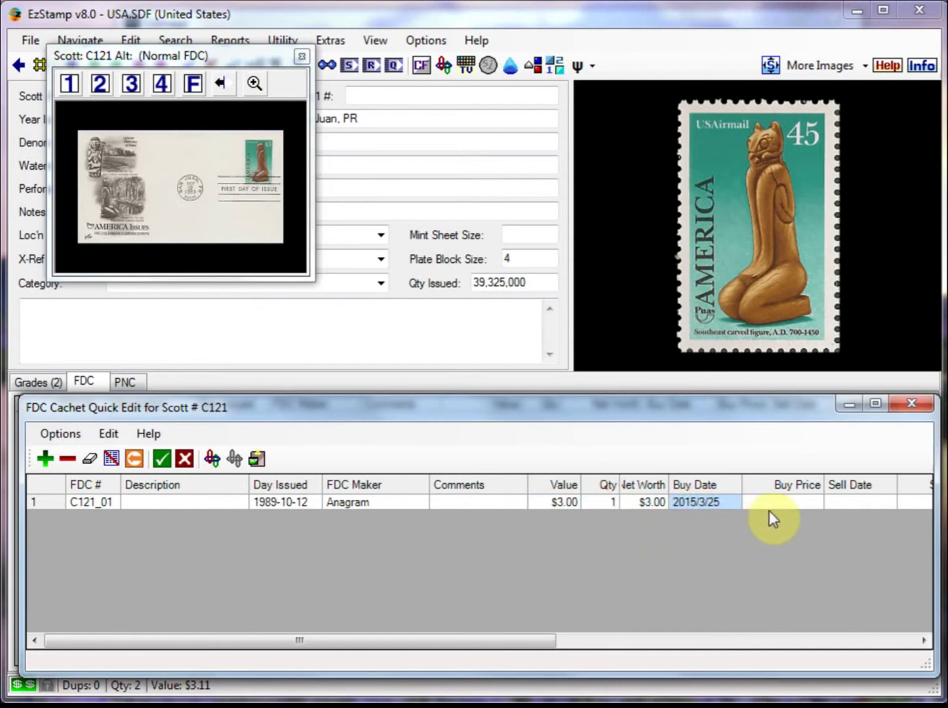
pyautogui.click(775, 501)
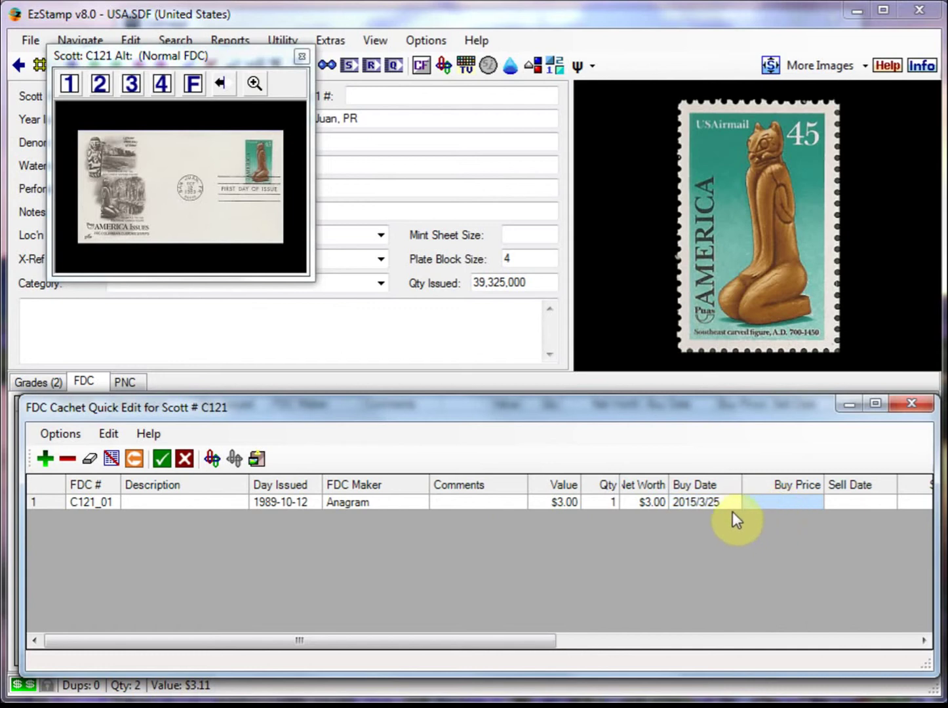
pyautogui.write('1')
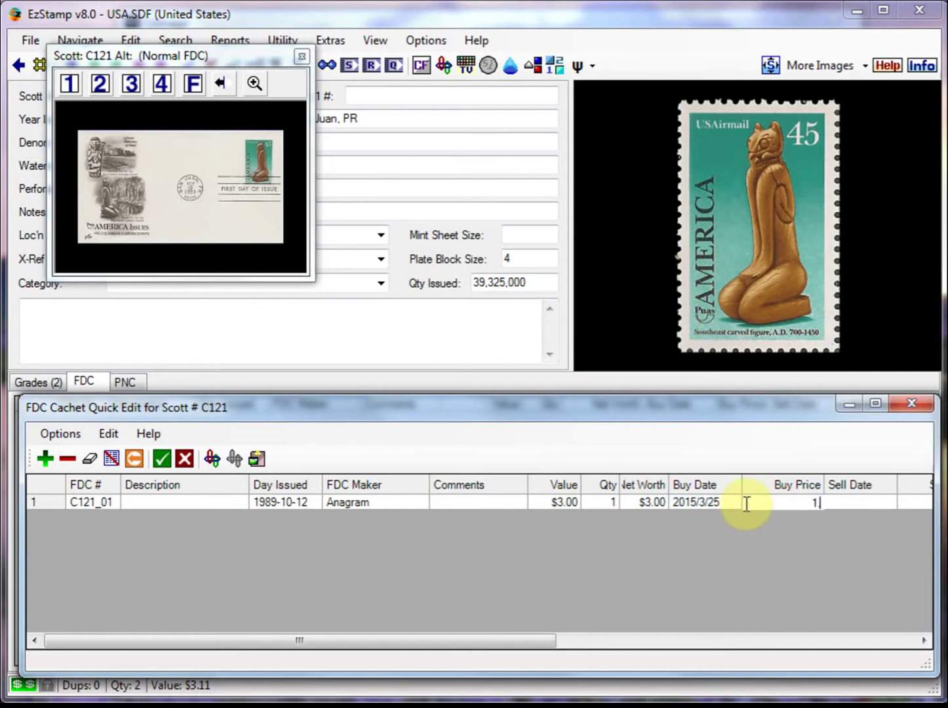
pyautogui.write('.5')
pyautogui.press('Tab')
pyautogui.press('Tab')
pyautogui.press('Tab')
pyautogui.press('Tab')
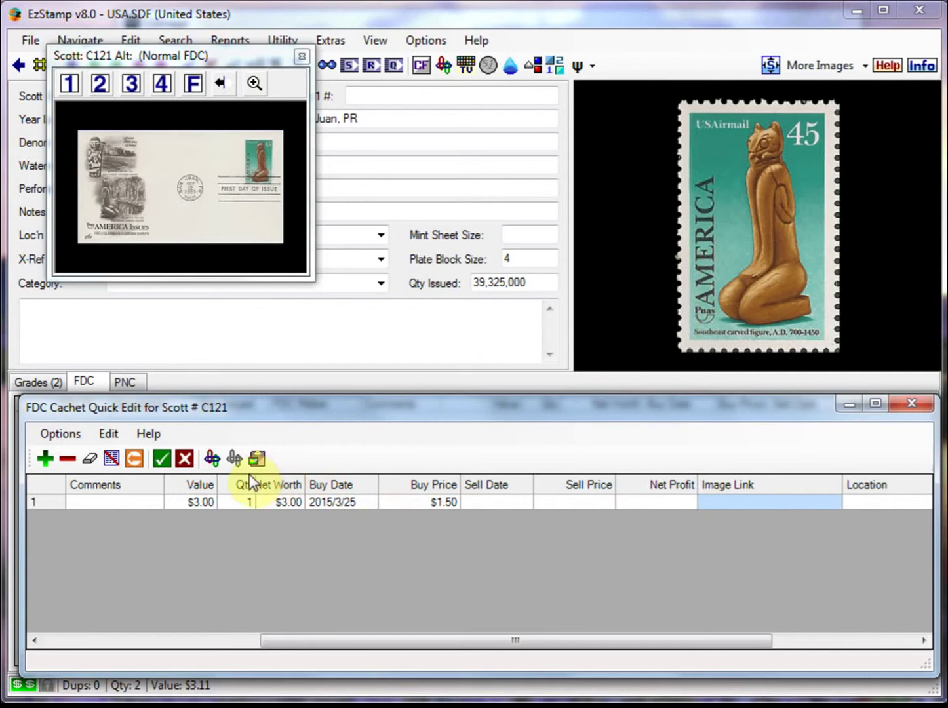
pyautogui.click(215, 464)
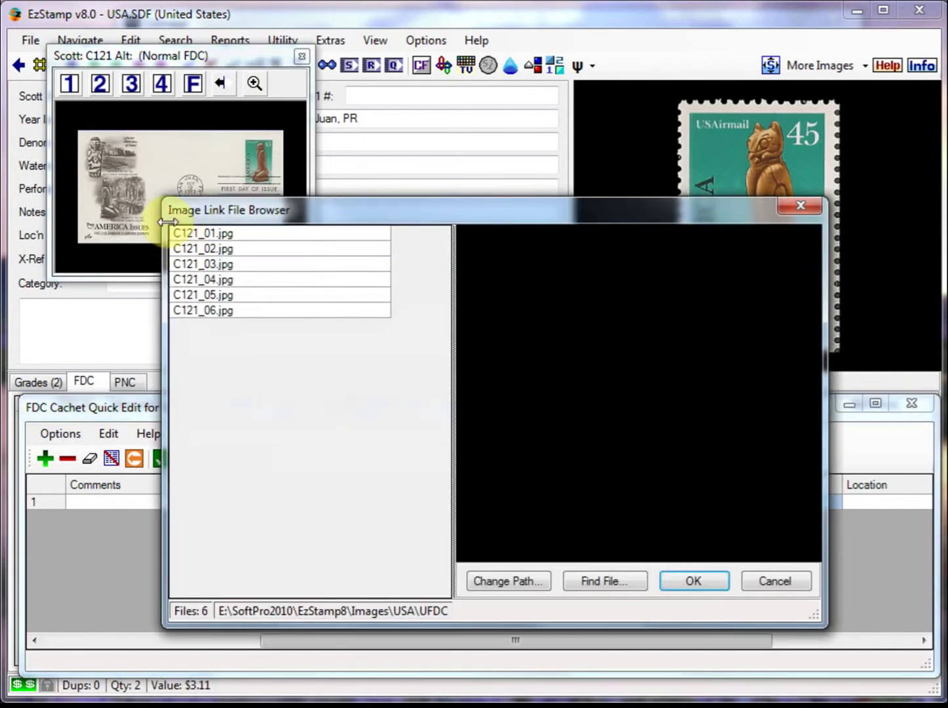
# Link C121_01.jpg to the first cachet after comparing it with C121_05.jpg.
pyautogui.click(202, 234)
pyautogui.click(214, 296)
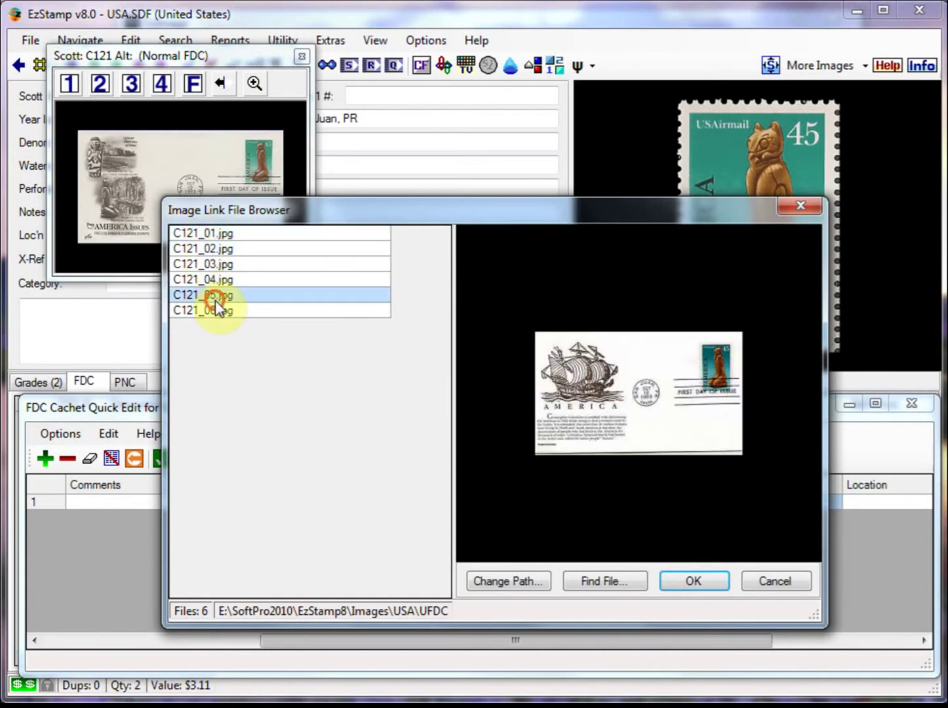
pyautogui.click(203, 234)
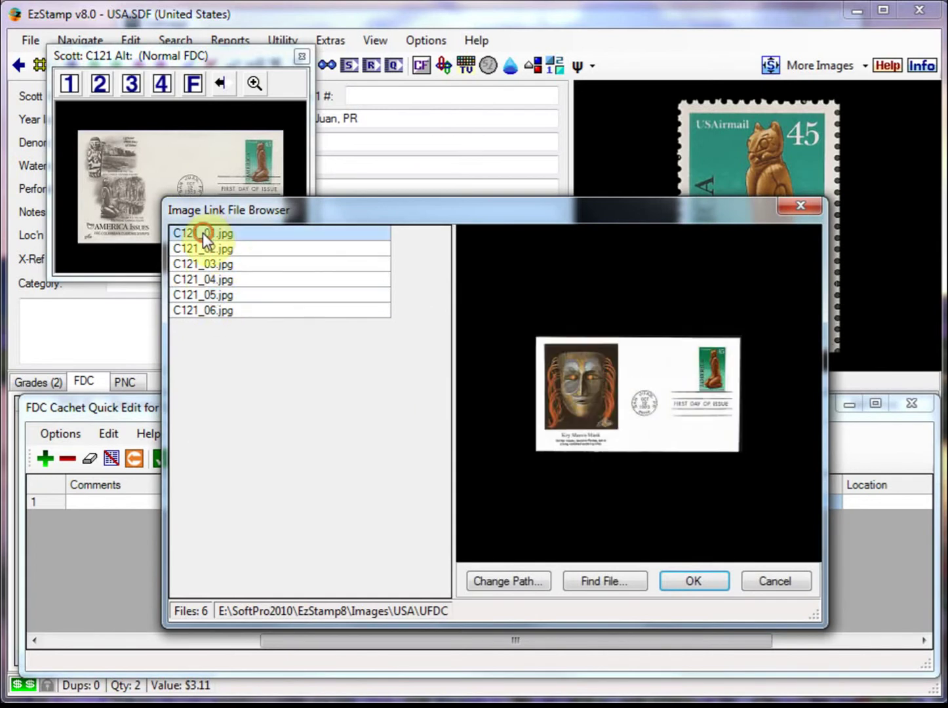
pyautogui.click(706, 593)
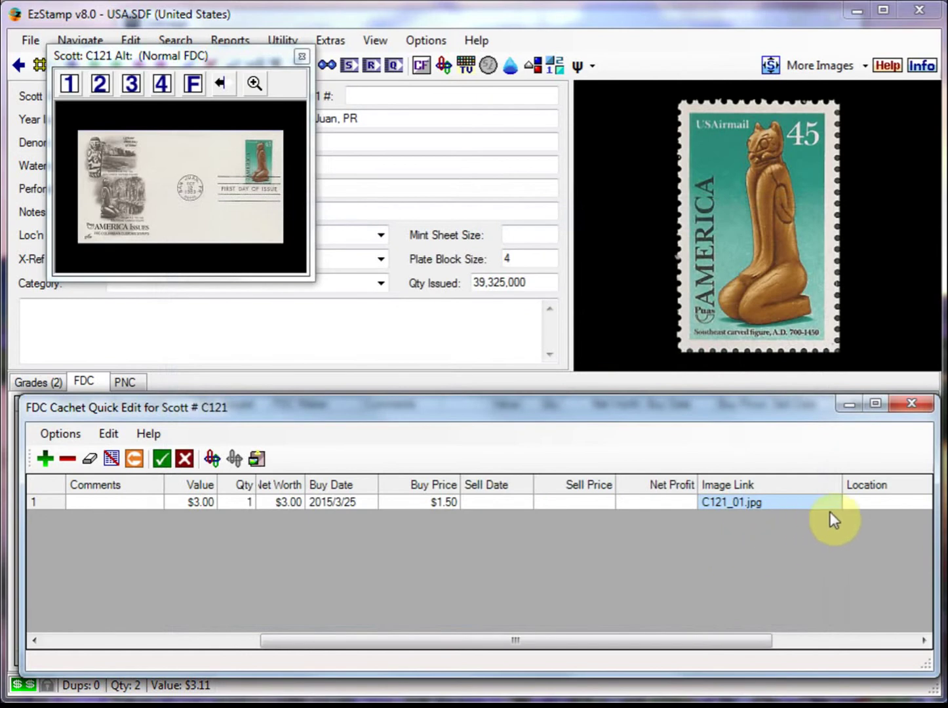
# Set the cachet's location to Album 7 and apply the changes.
pyautogui.click(865, 501)
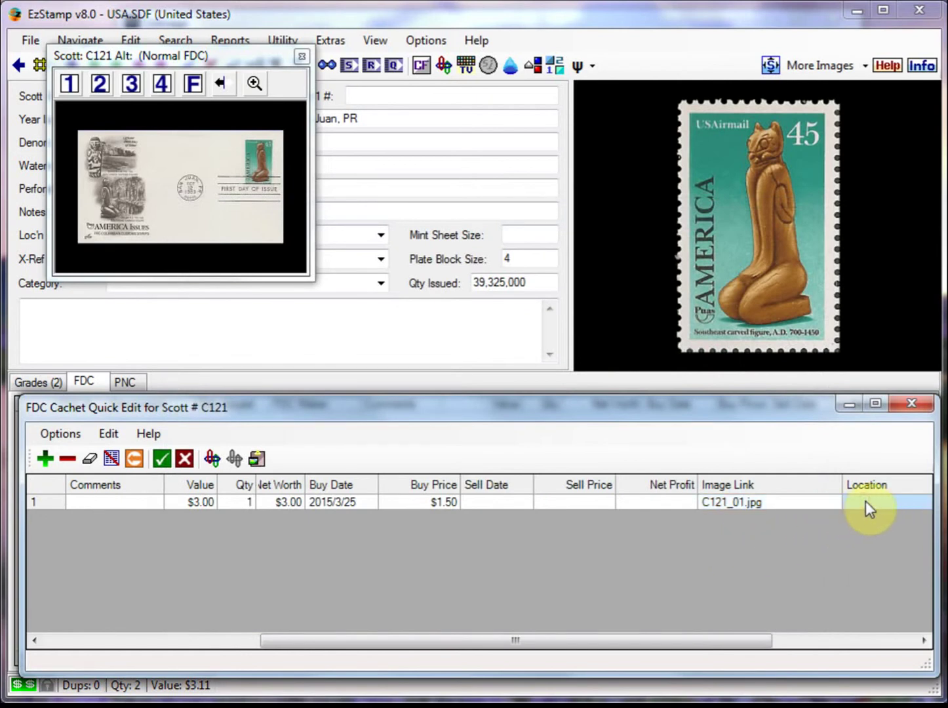
pyautogui.write('Album 7')
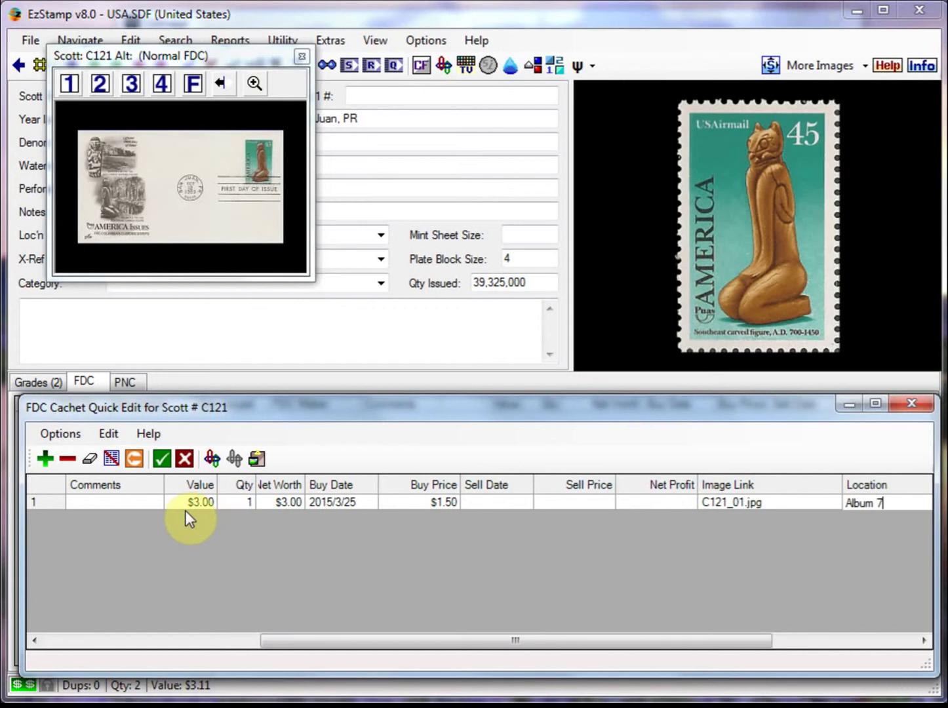
pyautogui.click(162, 460)
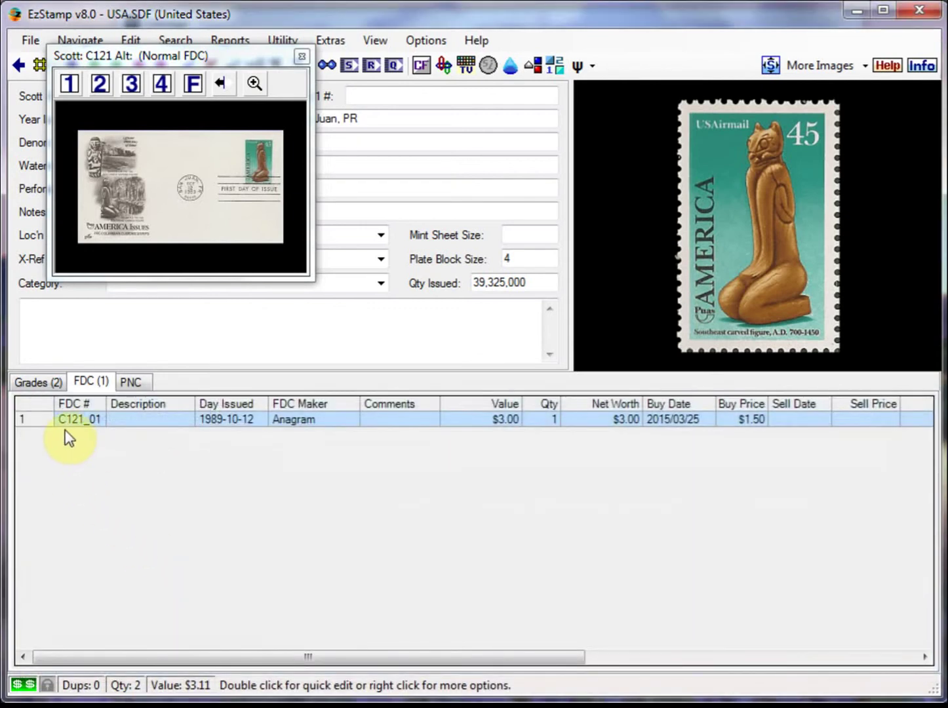
# Add a second cachet row, C121_02, with maker Linprint.
pyautogui.doubleClick(78, 449)
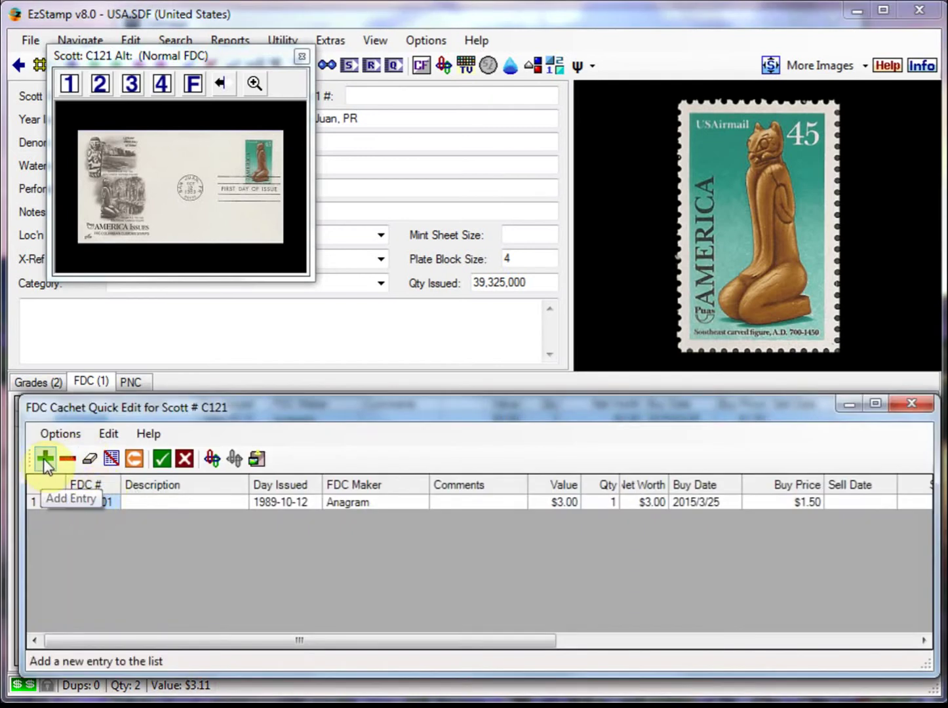
pyautogui.click(43, 459)
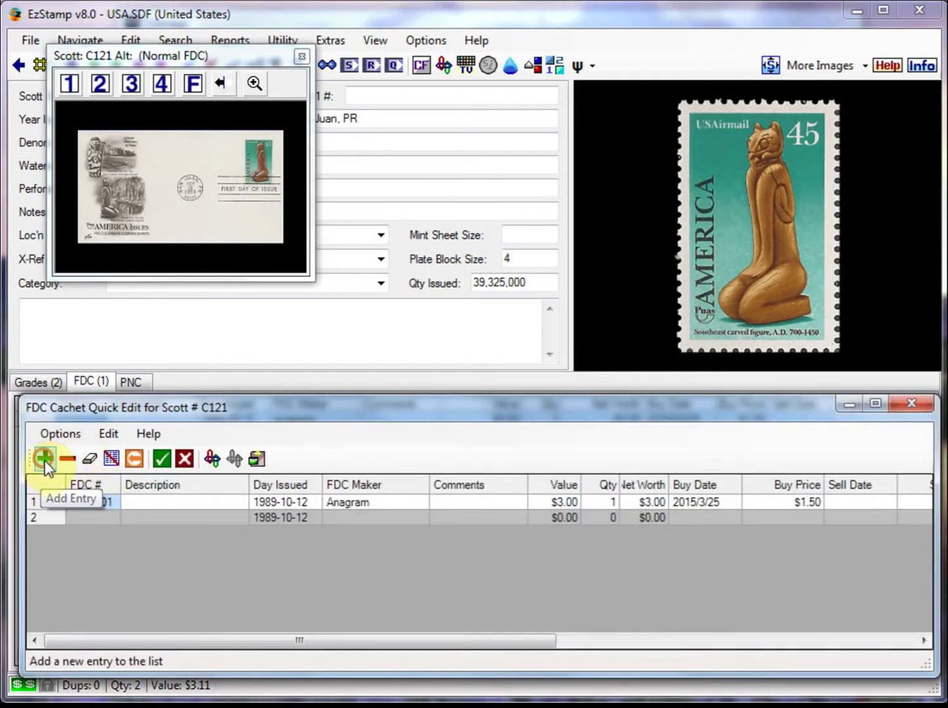
pyautogui.click(84, 517)
pyautogui.write('C121_02')
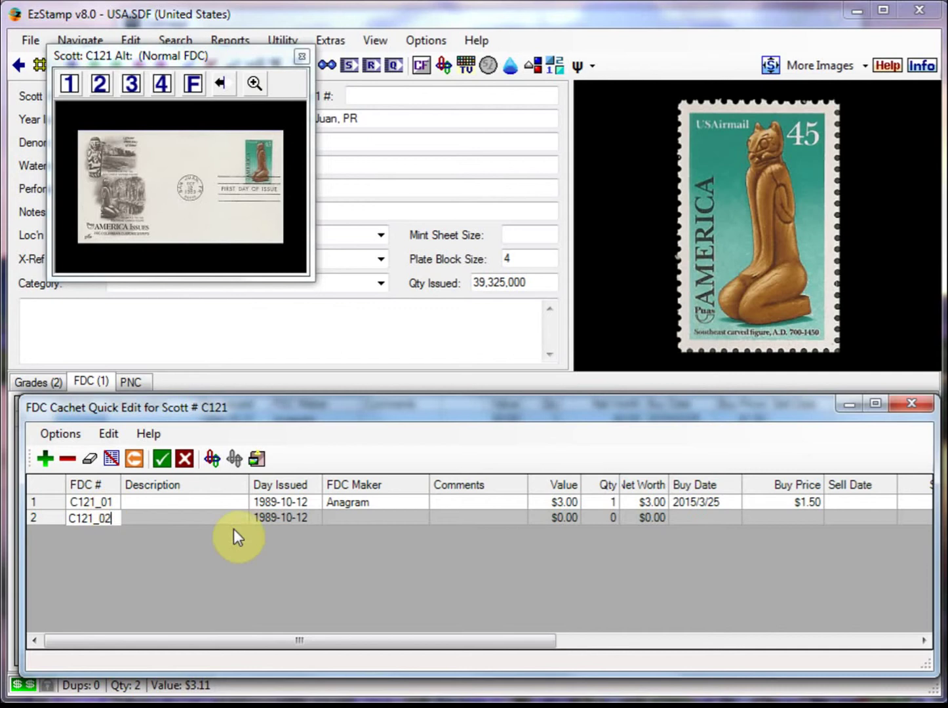
pyautogui.click(382, 518)
pyautogui.click(409, 518)
pyautogui.scroll(-20, 417, 555)
pyautogui.click(368, 689)
# Give C121_02 value $7.00, quantity 1, buy date 2015/3/25 and buy price $2.00.
pyautogui.click(562, 518)
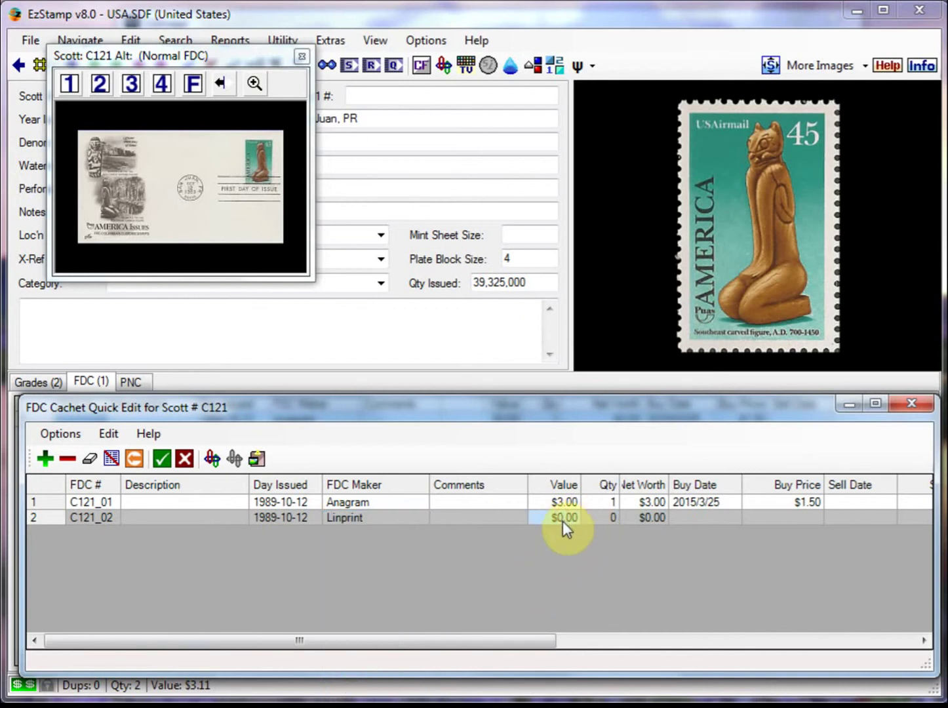
pyautogui.write('7')
pyautogui.click(594, 519)
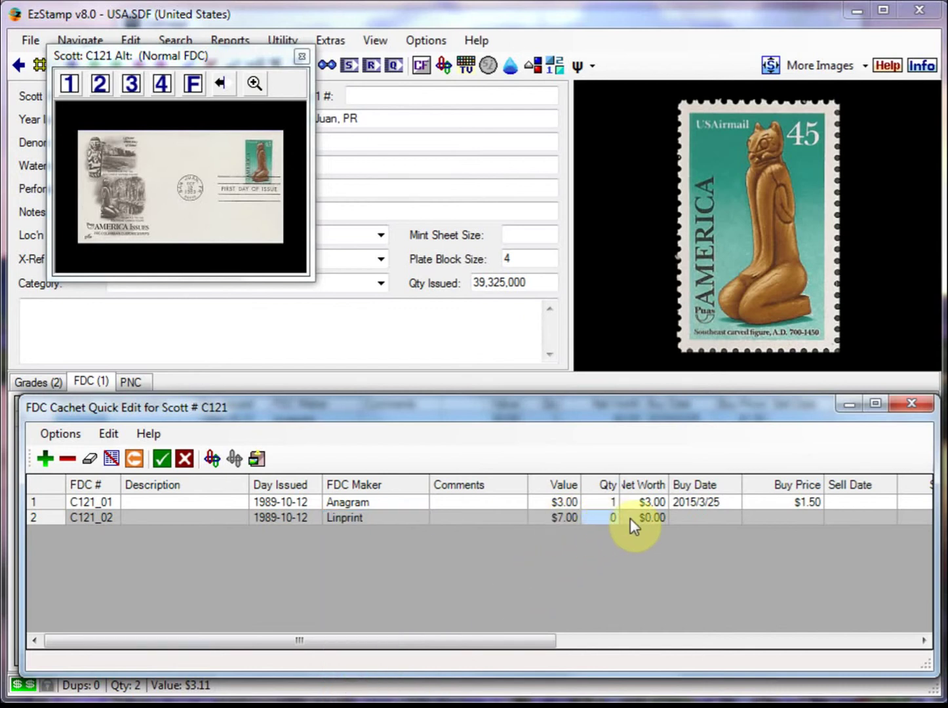
pyautogui.write('1')
pyautogui.click(695, 518)
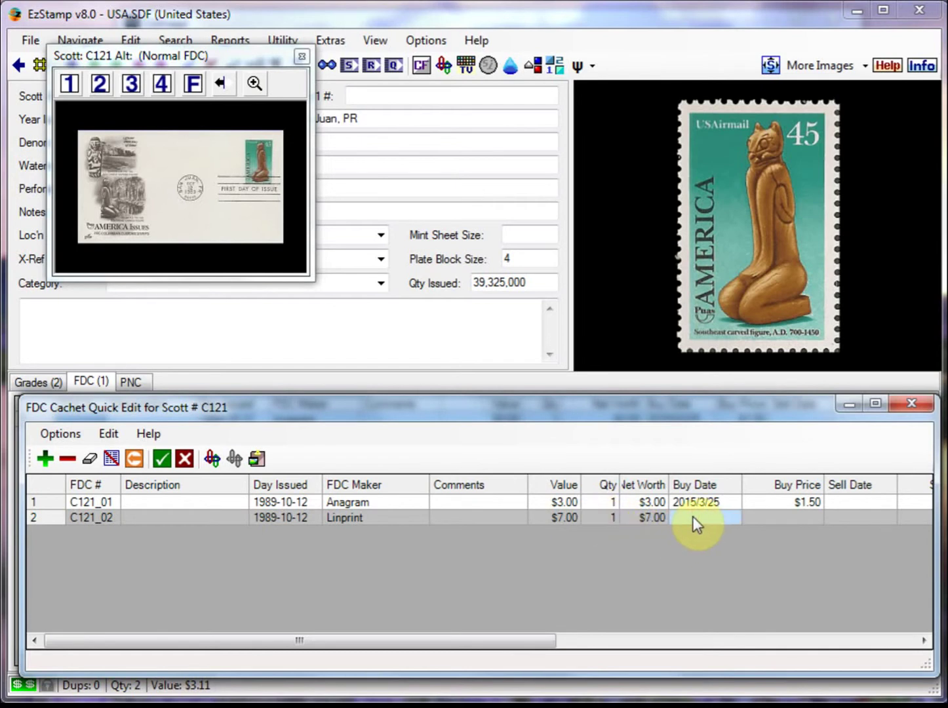
pyautogui.write('2015/3/25')
pyautogui.click(790, 517)
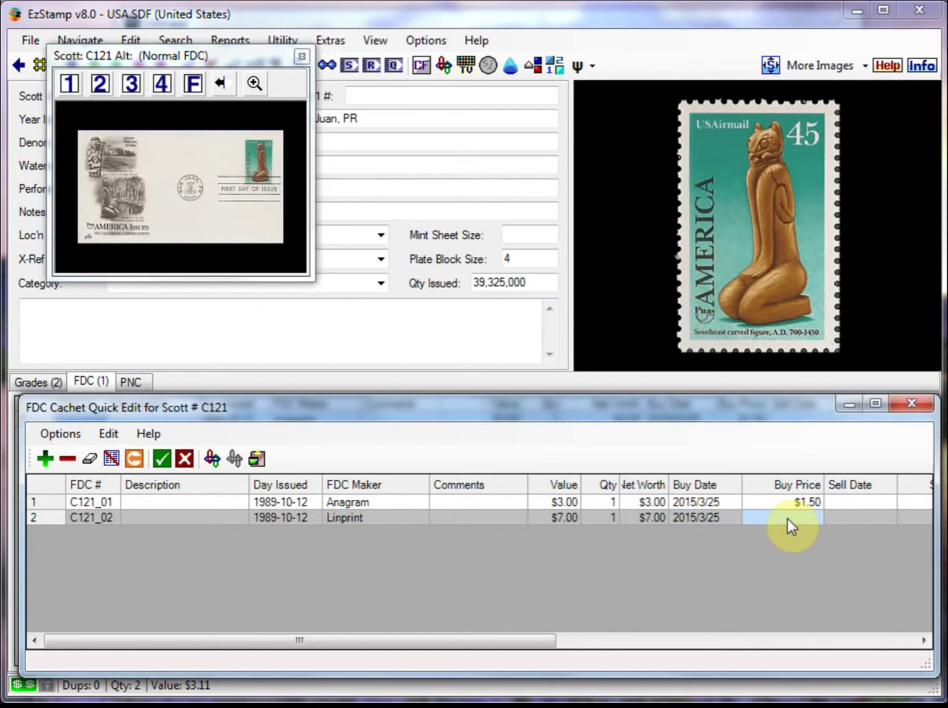
pyautogui.write('2')
pyautogui.press('Tab')
pyautogui.press('Tab')
pyautogui.press('Tab')
pyautogui.press('Tab')
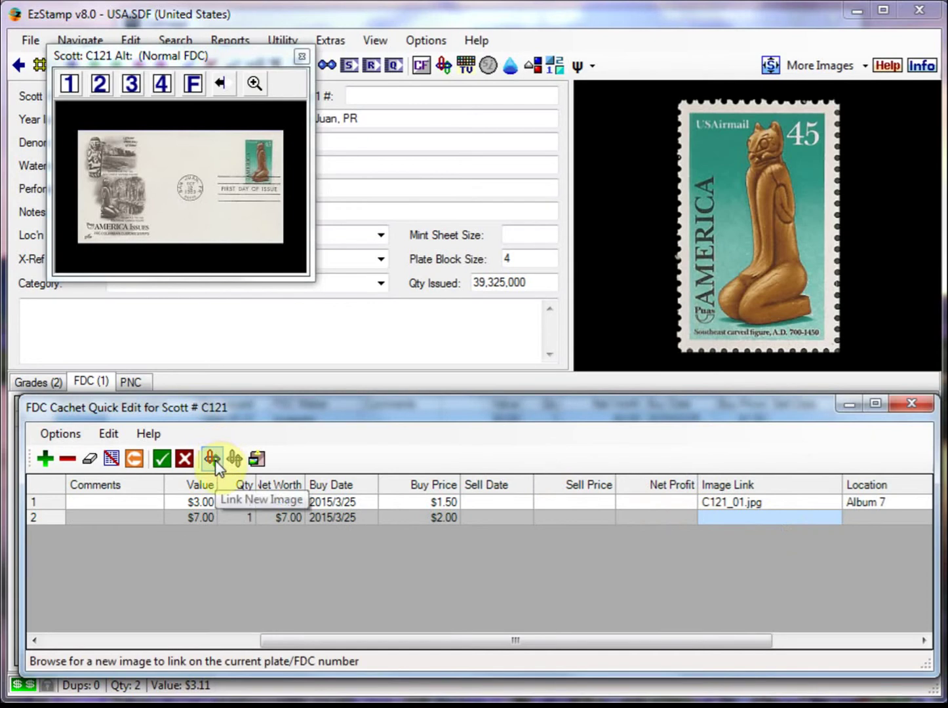
# Link C121_02.jpg to row 2 and add a third cachet row.
pyautogui.click(214, 460)
pyautogui.click(226, 250)
pyautogui.click(695, 584)
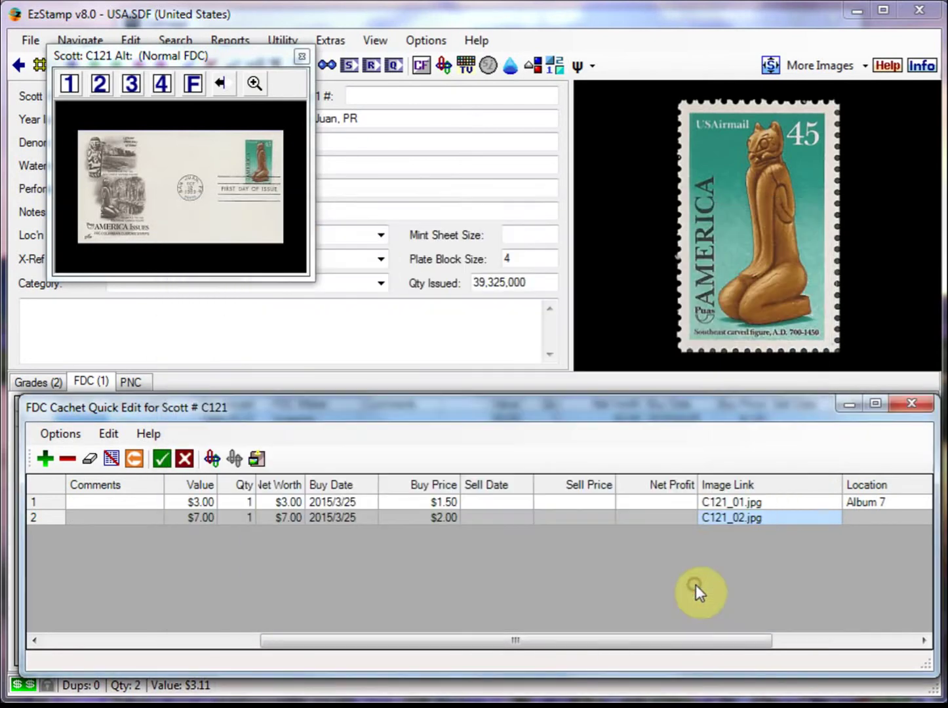
pyautogui.click(45, 459)
# Enter row 3 as C121_03 with maker Andrews.
pyautogui.moveTo(274, 640); pyautogui.dragTo(8, 617)
pyautogui.click(83, 534)
pyautogui.write('C121_03')
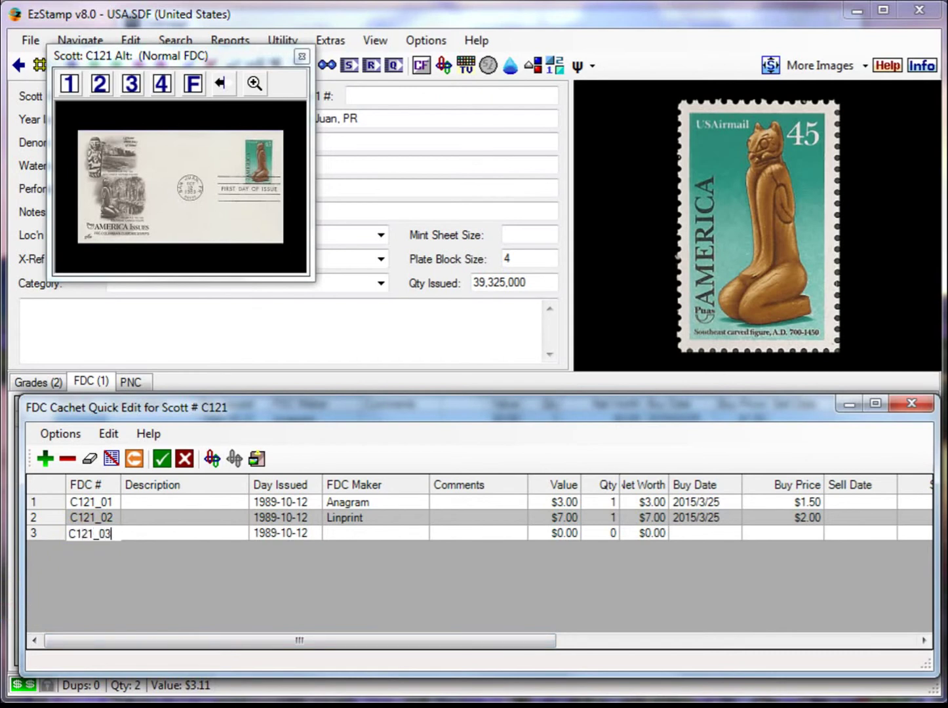
pyautogui.click(410, 538)
pyautogui.click(410, 537)
pyautogui.write('and')
pyautogui.press('Return')
# Give C121_03 value $4.00, quantity 1, buy date 2015/3/25 and buy price $1.75.
pyautogui.click(565, 535)
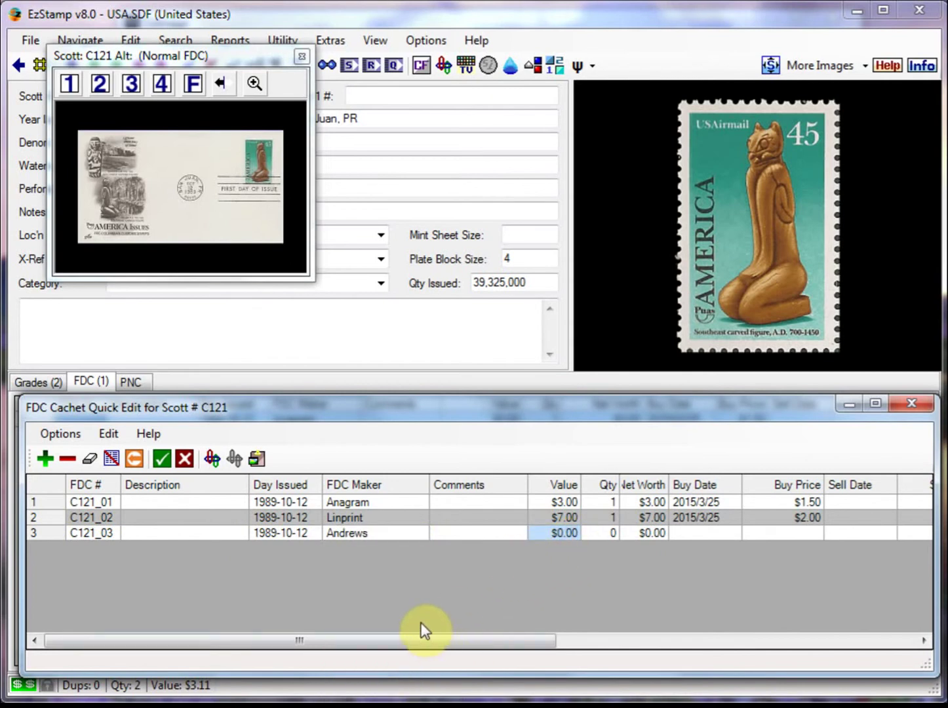
pyautogui.write('4')
pyautogui.click(610, 538)
pyautogui.write('1')
pyautogui.click(692, 533)
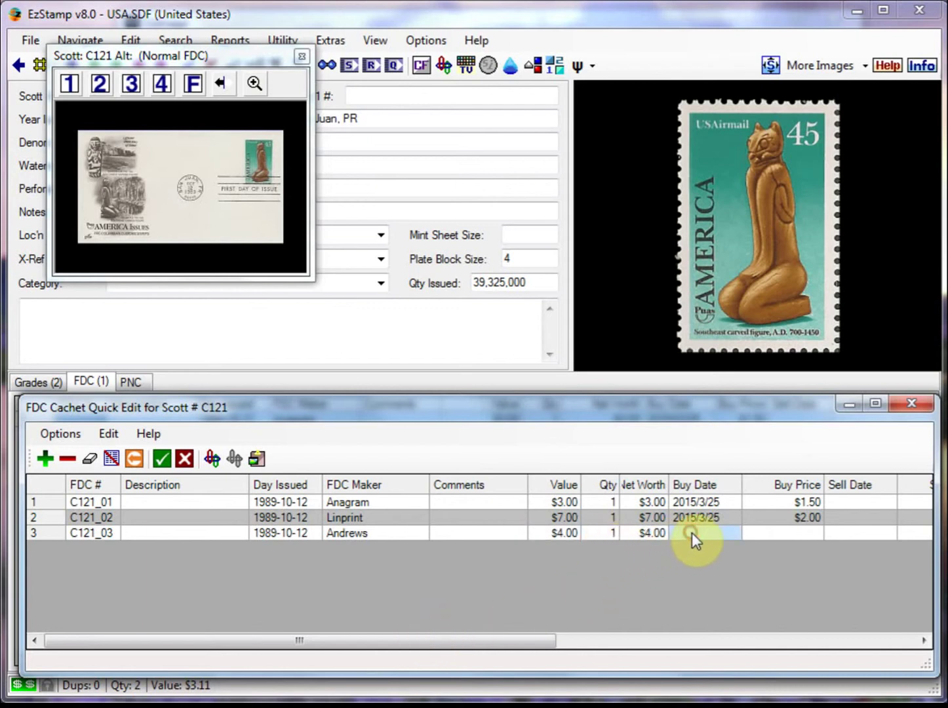
pyautogui.click(796, 534)
pyautogui.write('1')
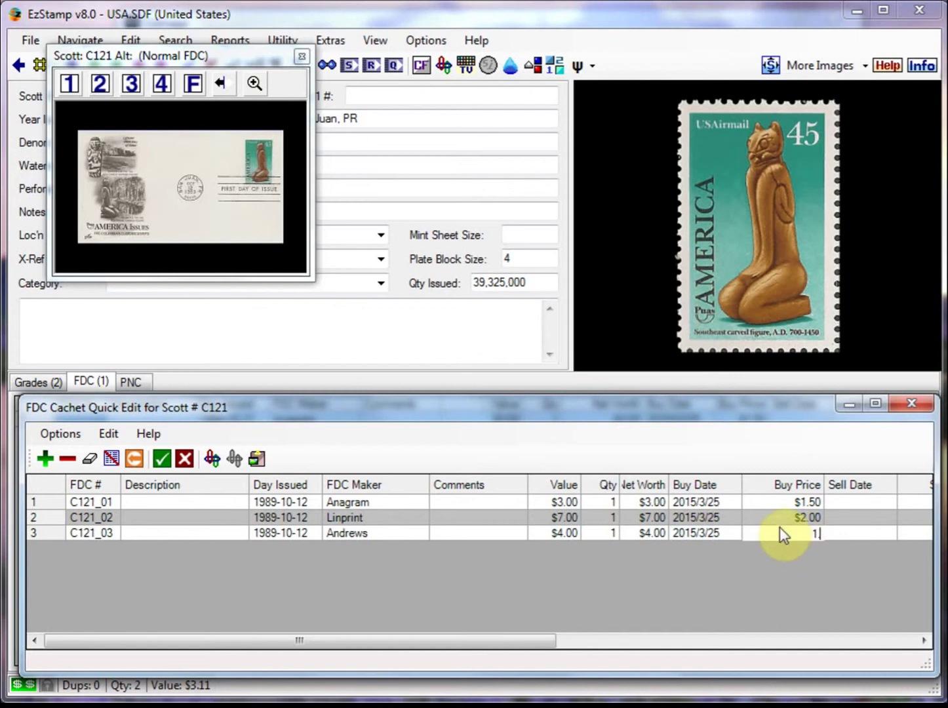
pyautogui.write('.75')
pyautogui.press('Tab')
pyautogui.press('Tab')
pyautogui.press('Tab')
pyautogui.press('Tab')
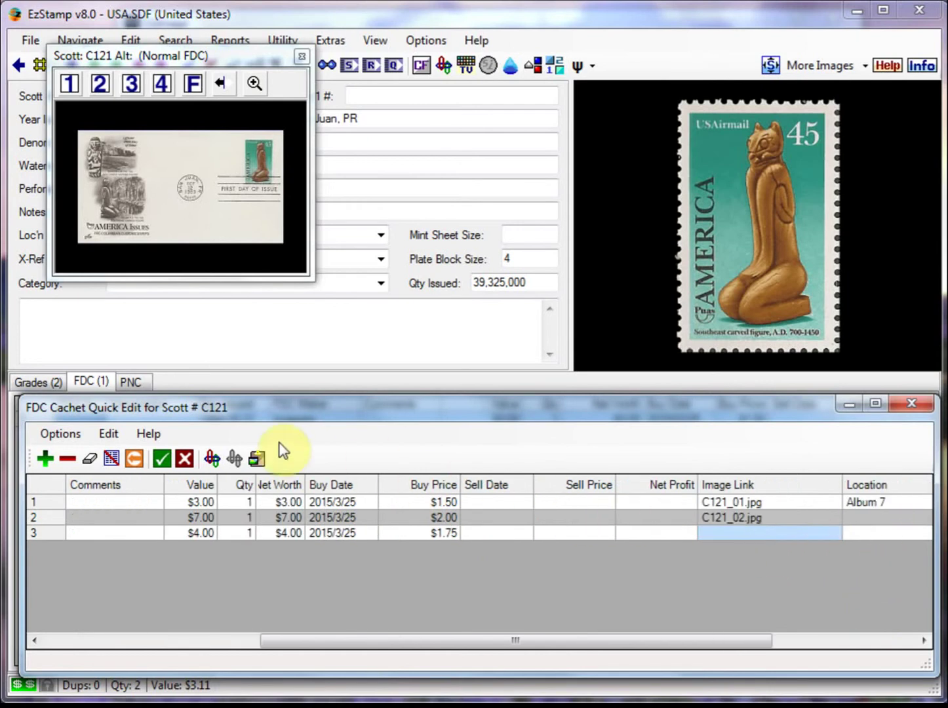
# Link C121_03.jpg to row 3 and add a fourth cachet row.
pyautogui.click(212, 458)
pyautogui.click(205, 263)
pyautogui.click(704, 581)
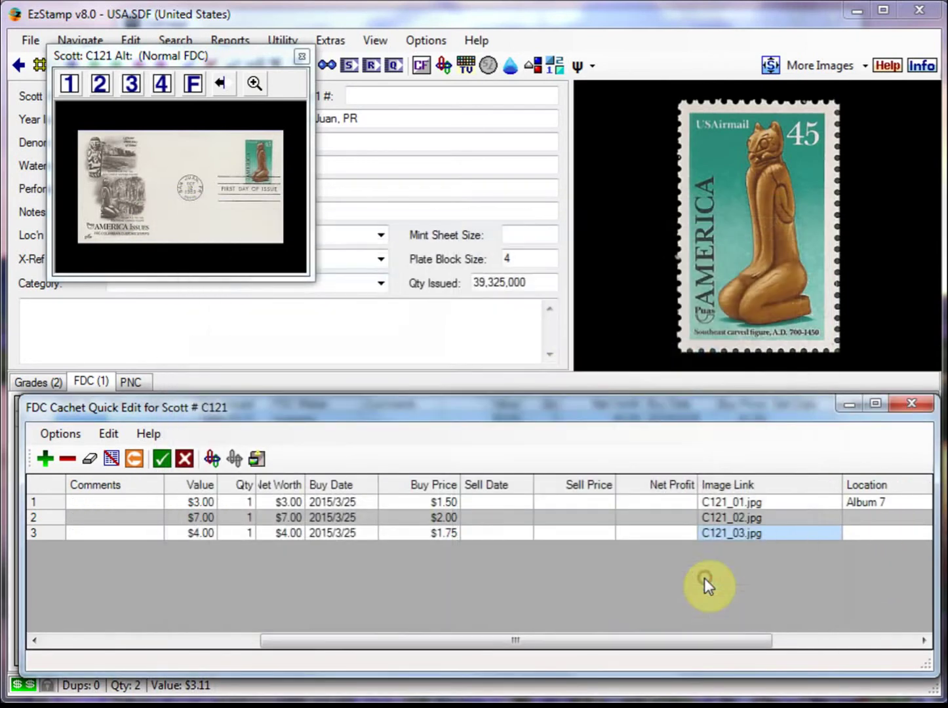
pyautogui.click(44, 459)
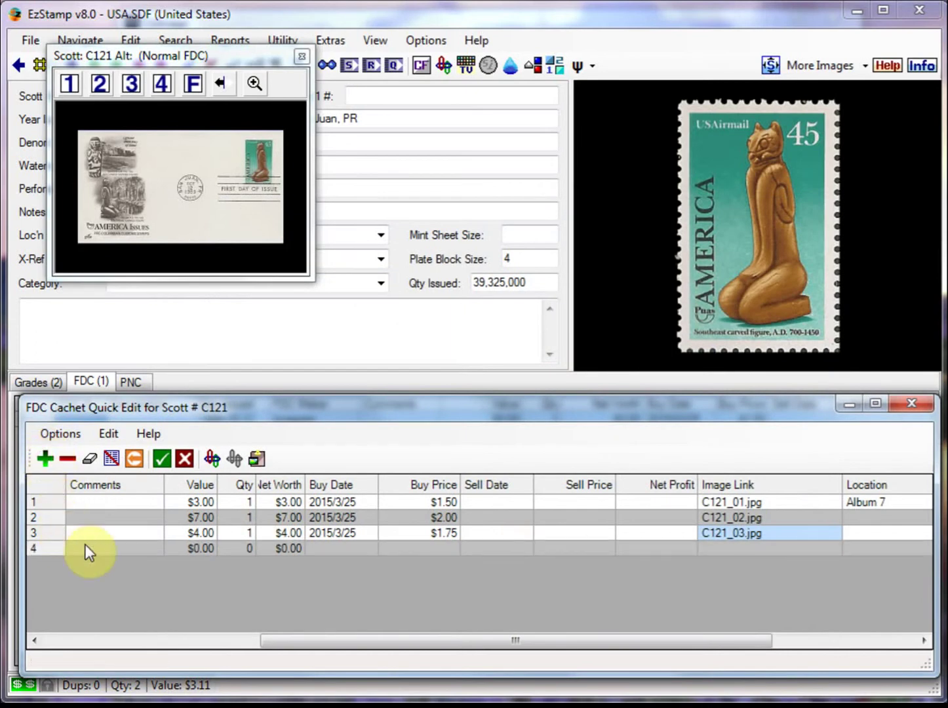
# Enter row 4 as C121_04 with maker Post Office Department.
pyautogui.click(164, 642)
pyautogui.click(74, 553)
pyautogui.write('C121')
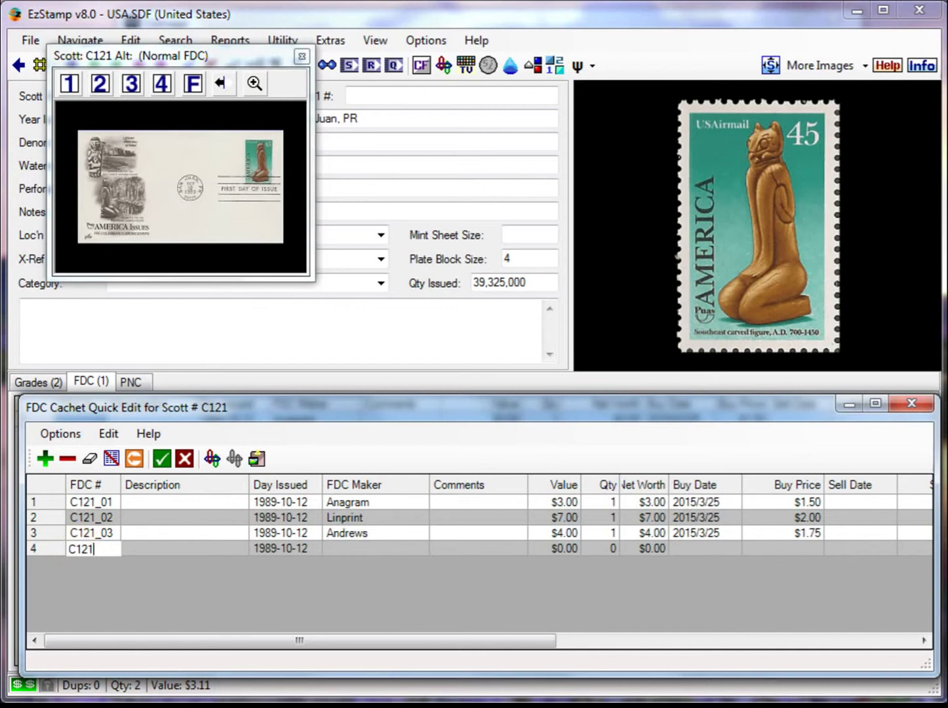
pyautogui.write('_04')
pyautogui.click(397, 549)
pyautogui.click(413, 552)
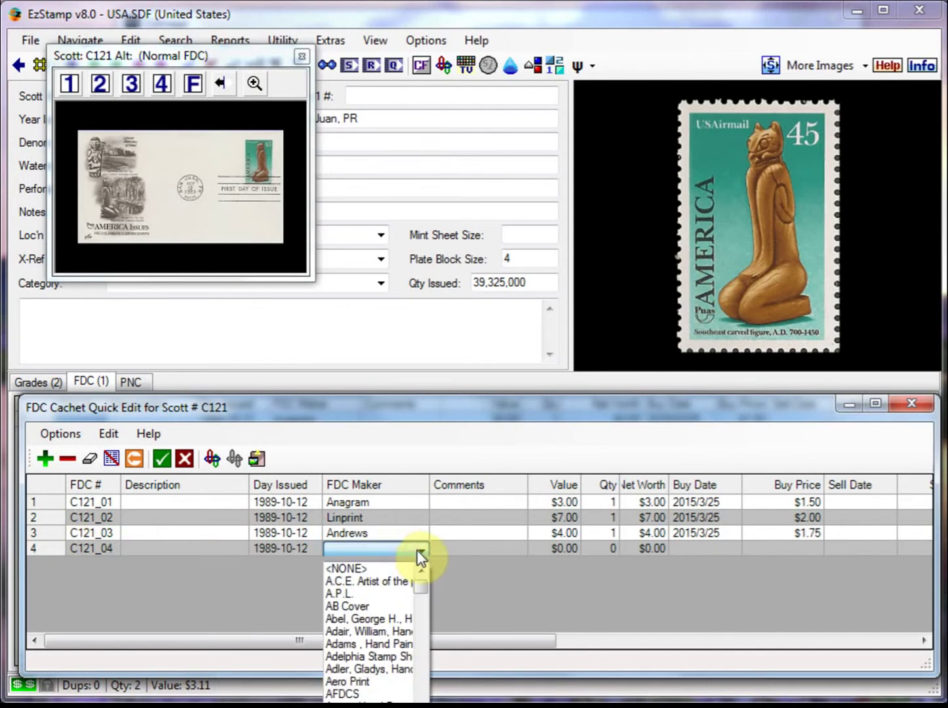
pyautogui.moveTo(415, 588); pyautogui.dragTo(420, 706)
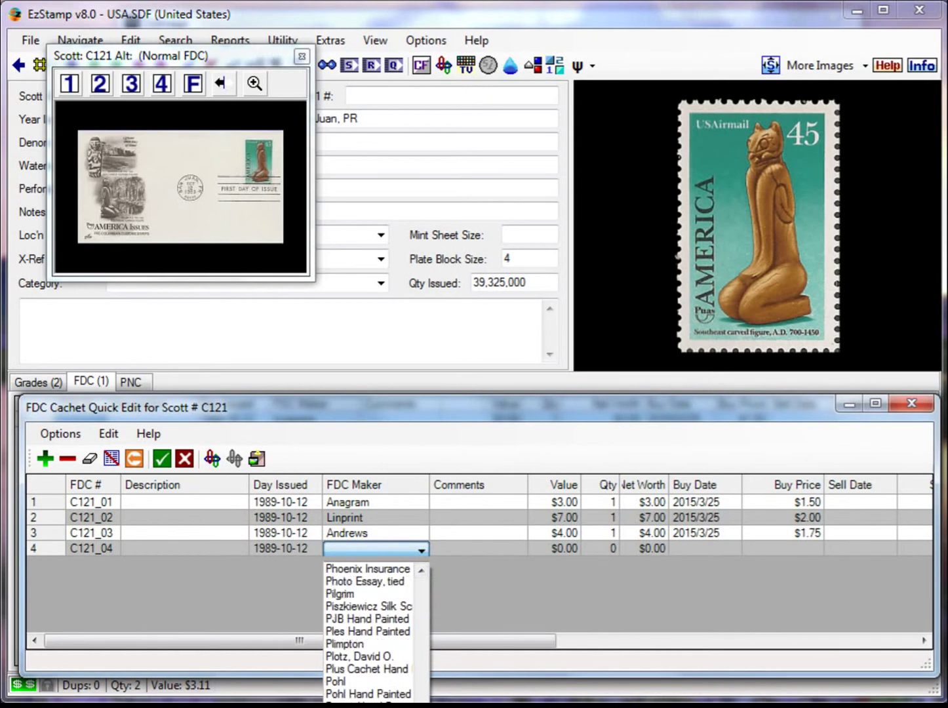
pyautogui.click(368, 703)
# Give C121_04 value $8.00, buy date 2015/3/25 and buy price $3.00.
pyautogui.click(554, 549)
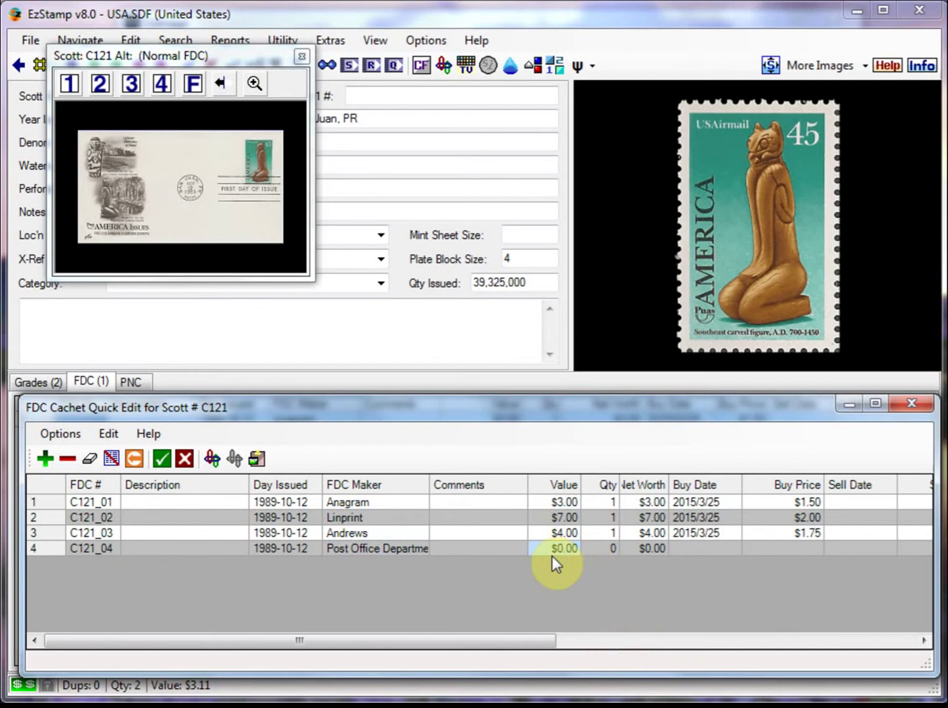
pyautogui.write('8')
pyautogui.click(605, 552)
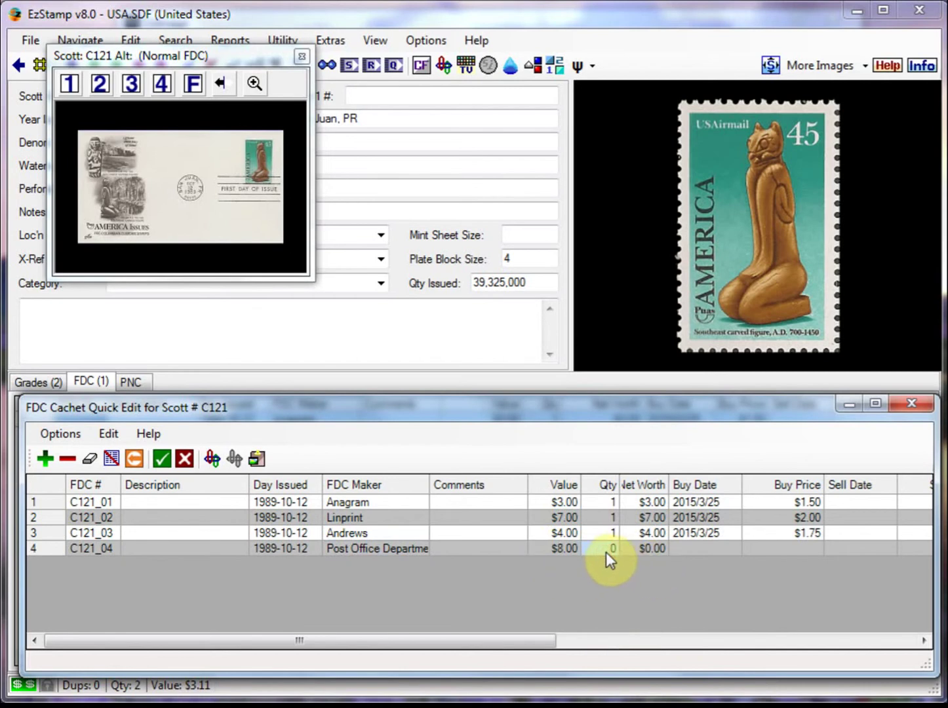
pyautogui.click(702, 547)
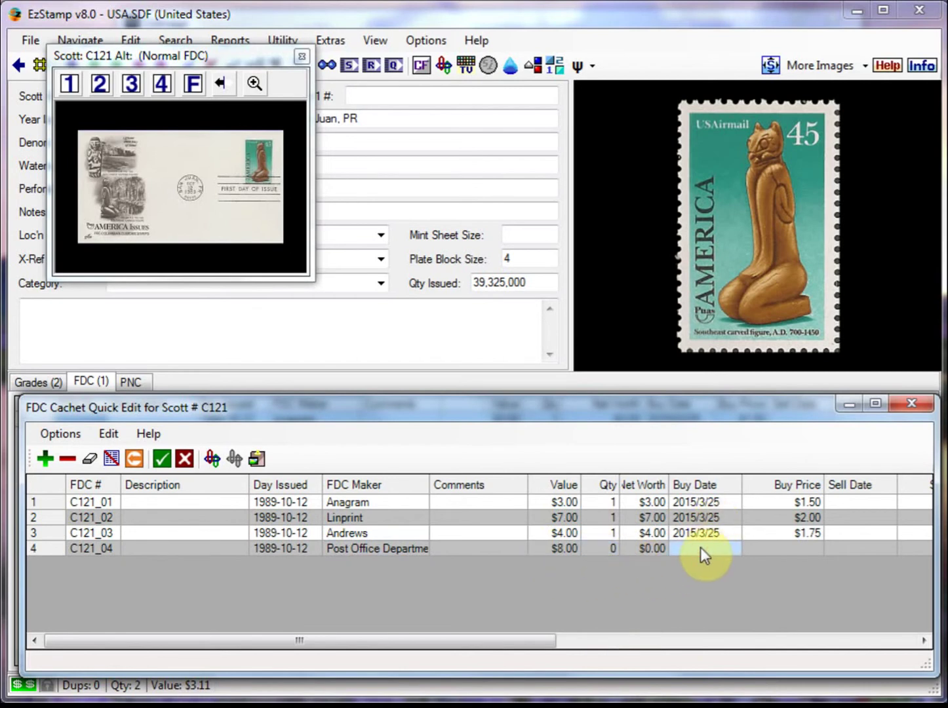
pyautogui.click(700, 547)
pyautogui.click(799, 543)
pyautogui.write('3')
pyautogui.press('Tab')
pyautogui.press('Tab')
pyautogui.press('Tab')
pyautogui.press('Tab')
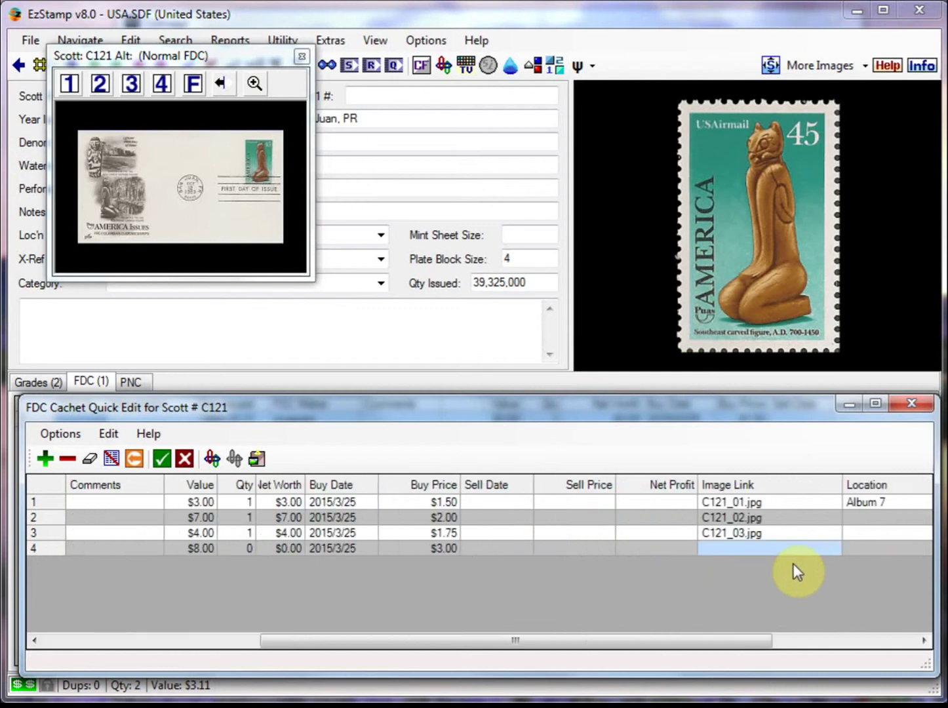
# Link C121_04.jpg to row 4 and add a fifth cachet row.
pyautogui.click(212, 459)
pyautogui.click(232, 281)
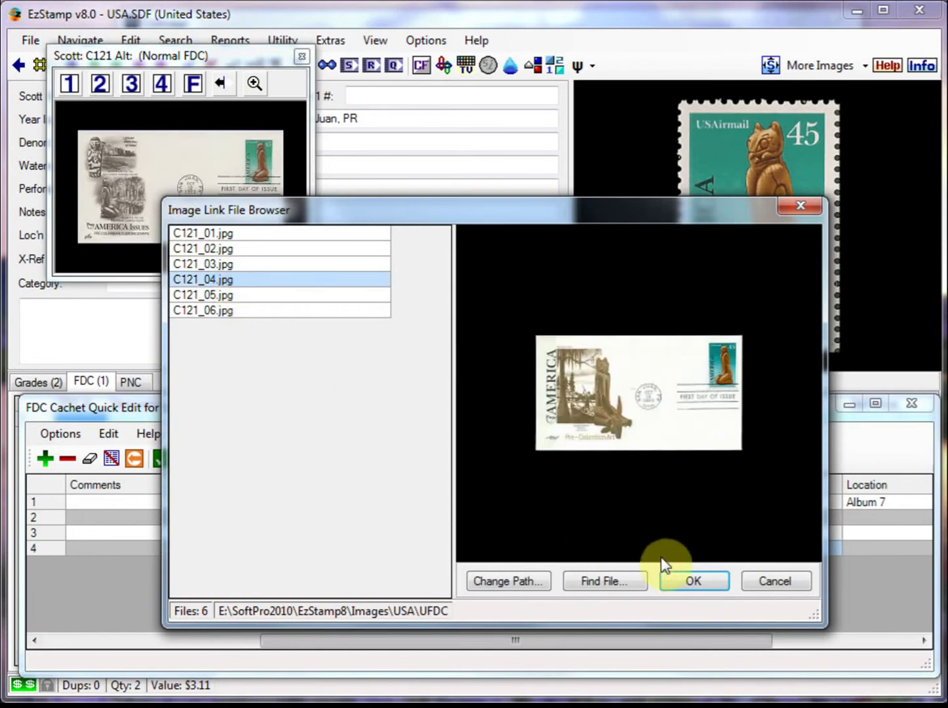
pyautogui.click(717, 586)
pyautogui.click(208, 641)
pyautogui.click(44, 460)
pyautogui.click(85, 566)
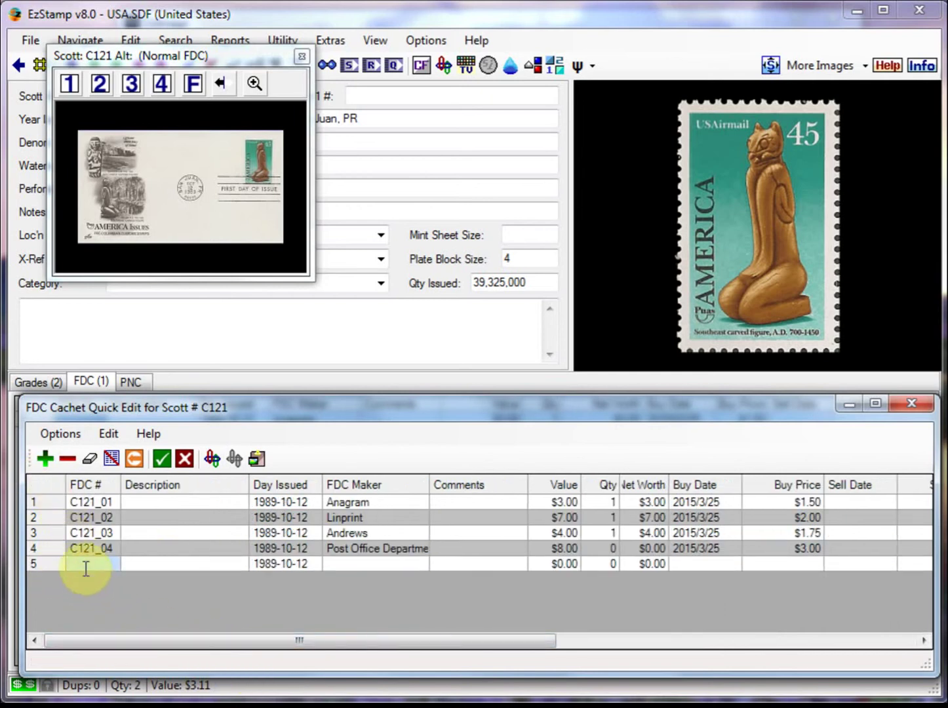
# Enter row 5 as C121_05 with maker Antique and quantity 2.
pyautogui.write('C121_05')
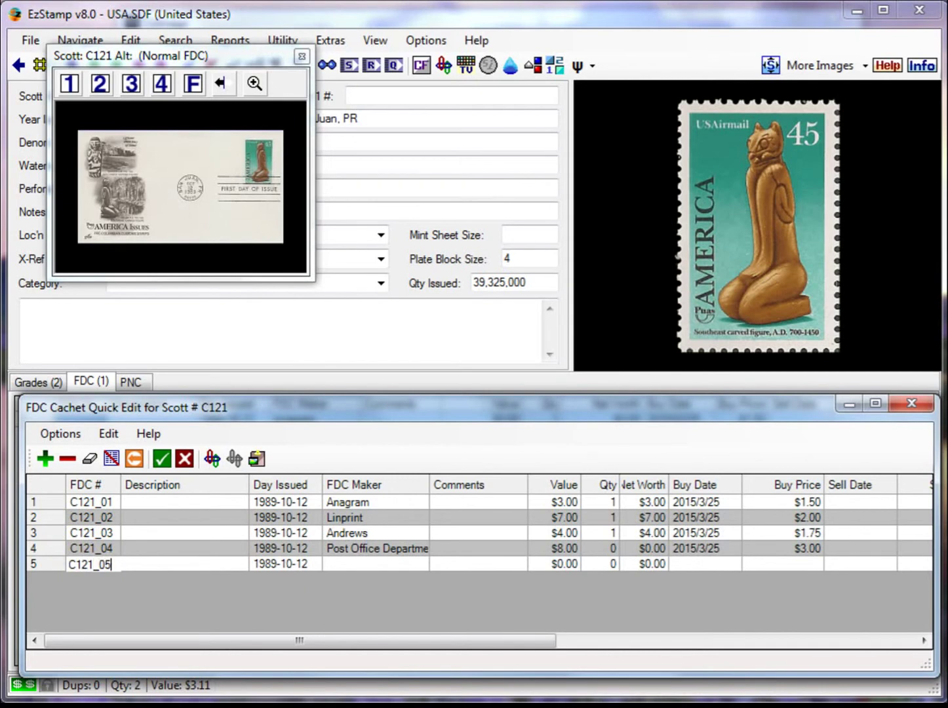
pyautogui.click(426, 566)
pyautogui.click(425, 565)
pyautogui.click(387, 549)
pyautogui.click(606, 565)
pyautogui.click(604, 564)
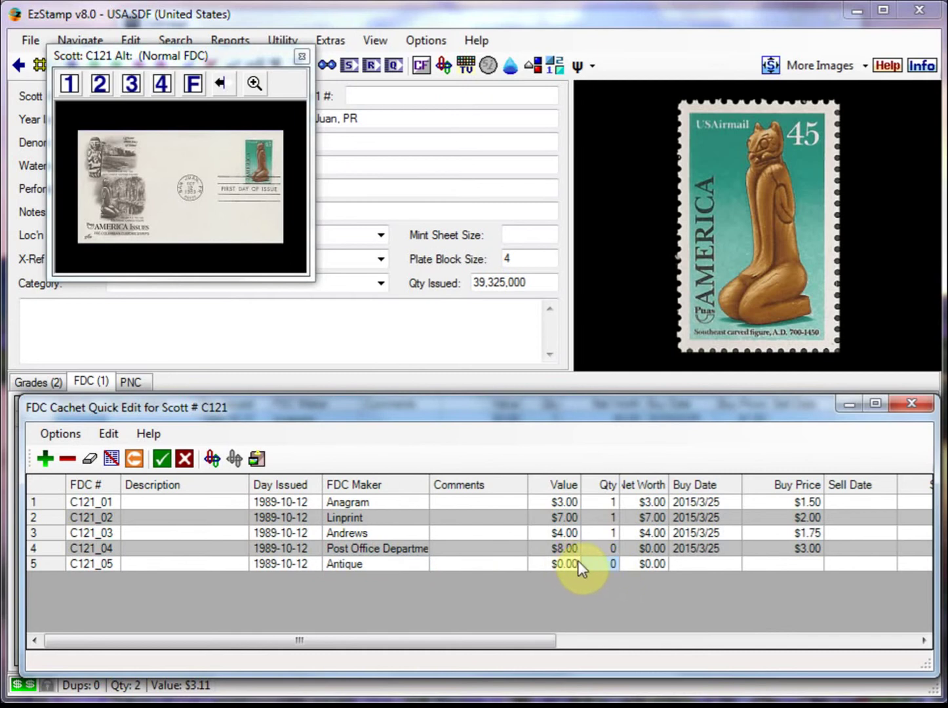
pyautogui.write('2')
# Give C121_05 value $4.00, buy date 2015/3/25 and buy price $2.00.
pyautogui.click(568, 565)
pyautogui.write('4')
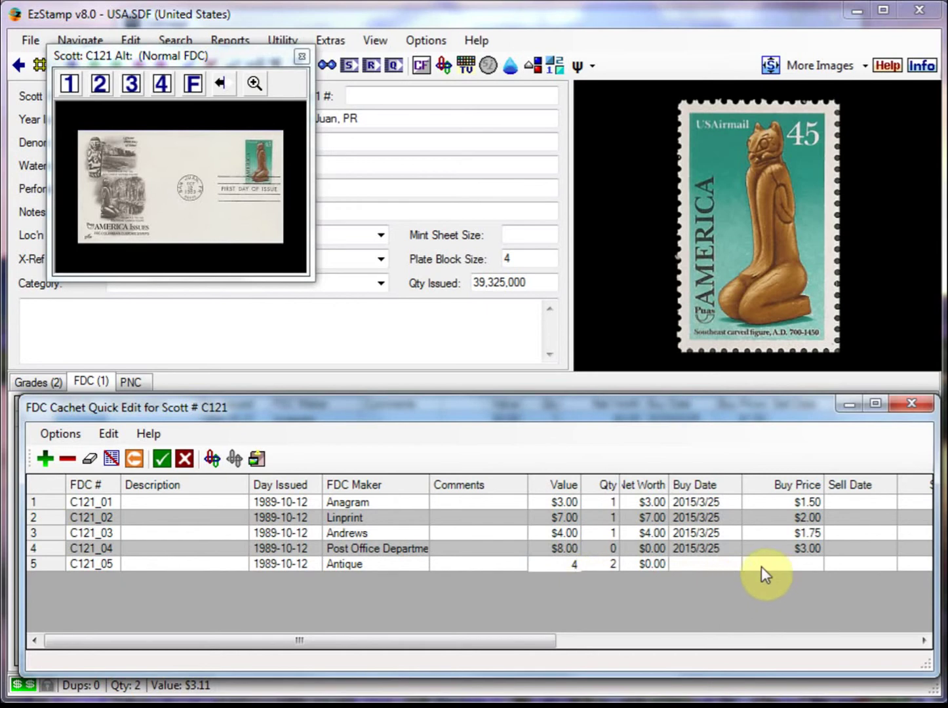
pyautogui.click(711, 564)
pyautogui.write('2015/3/25')
pyautogui.click(772, 565)
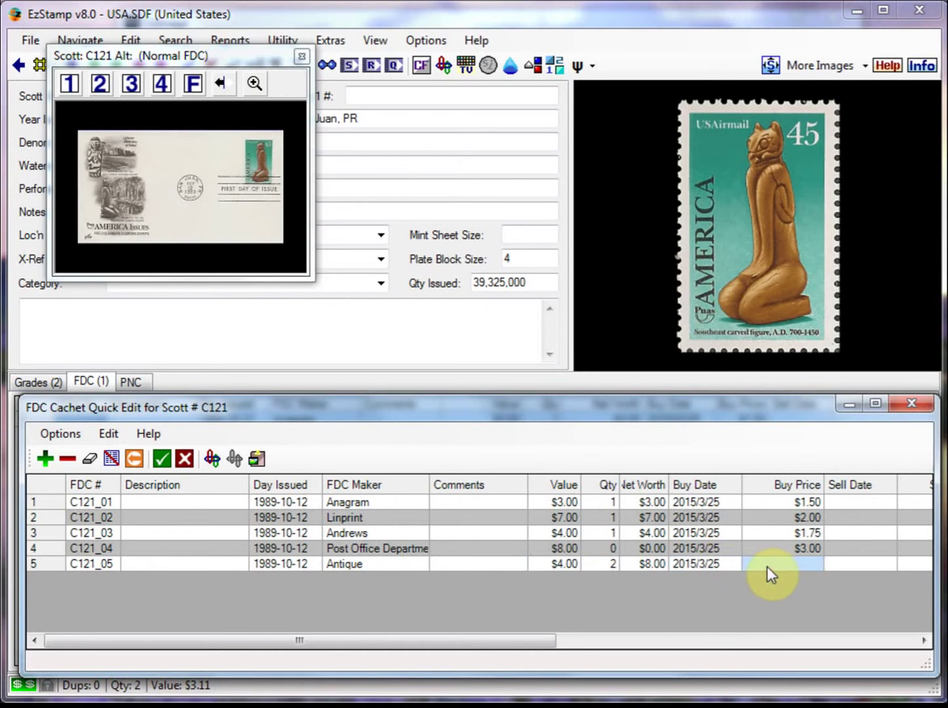
pyautogui.write('2')
pyautogui.press('Tab')
pyautogui.press('Tab')
pyautogui.press('Tab')
pyautogui.press('Tab')
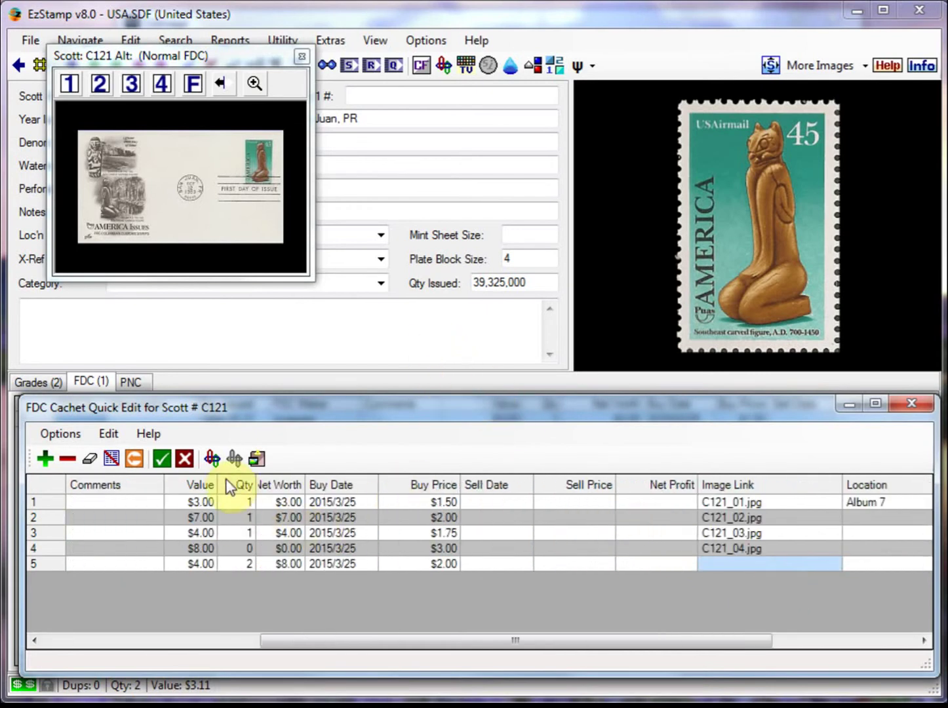
# Link C121_05.jpg to row 5 and add a sixth cachet row.
pyautogui.click(216, 461)
pyautogui.click(220, 294)
pyautogui.click(666, 581)
pyautogui.click(45, 459)
pyautogui.click(120, 578)
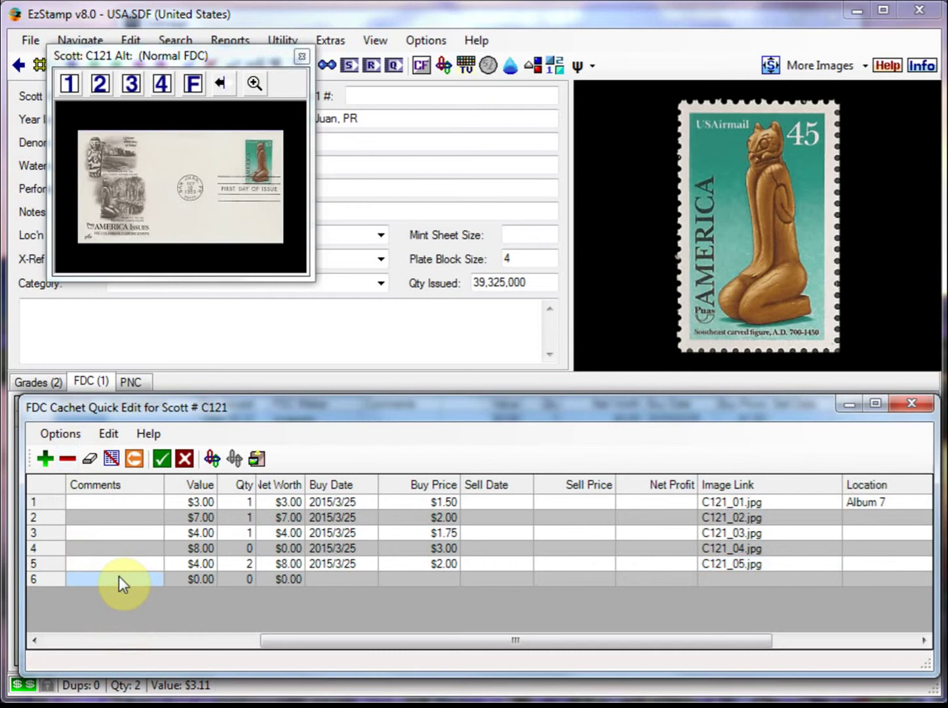
# Enter row 6 as C121_06 by P. K. Hand Painted with a $35 value.
pyautogui.press('Left')
pyautogui.press('Left')
pyautogui.press('Left')
pyautogui.press('Left')
pyautogui.click(113, 576)
pyautogui.write('C12')
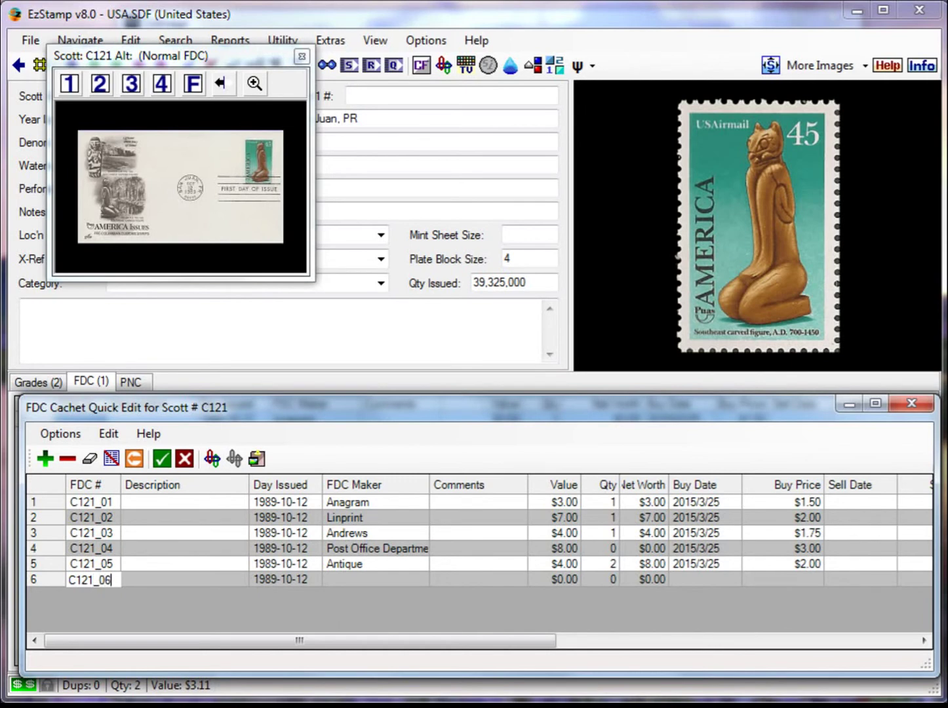
pyautogui.click(323, 583)
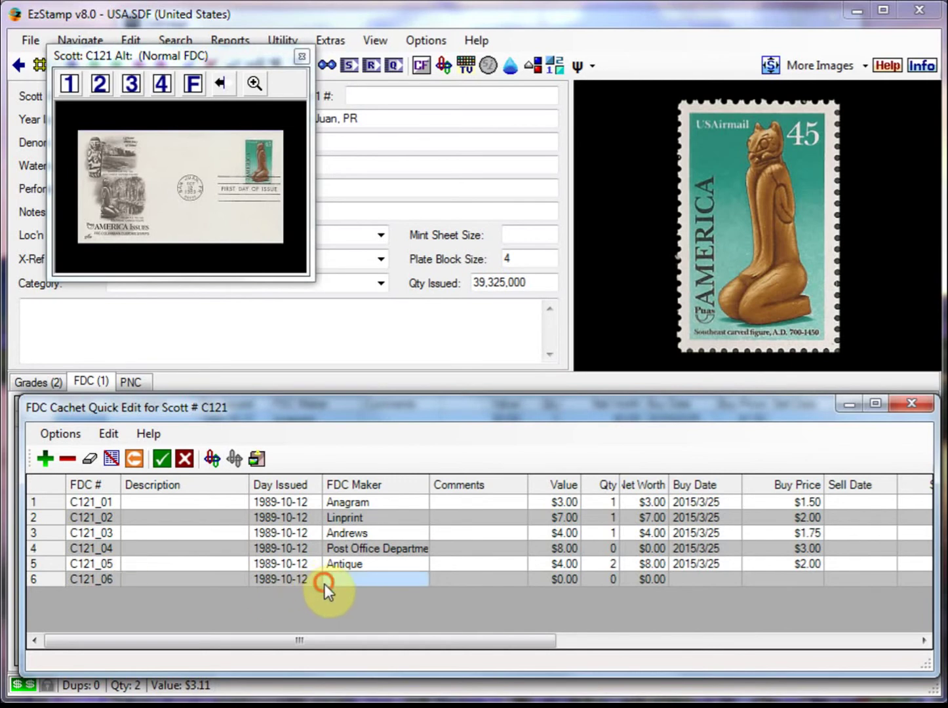
pyautogui.click(420, 579)
pyautogui.write('p')
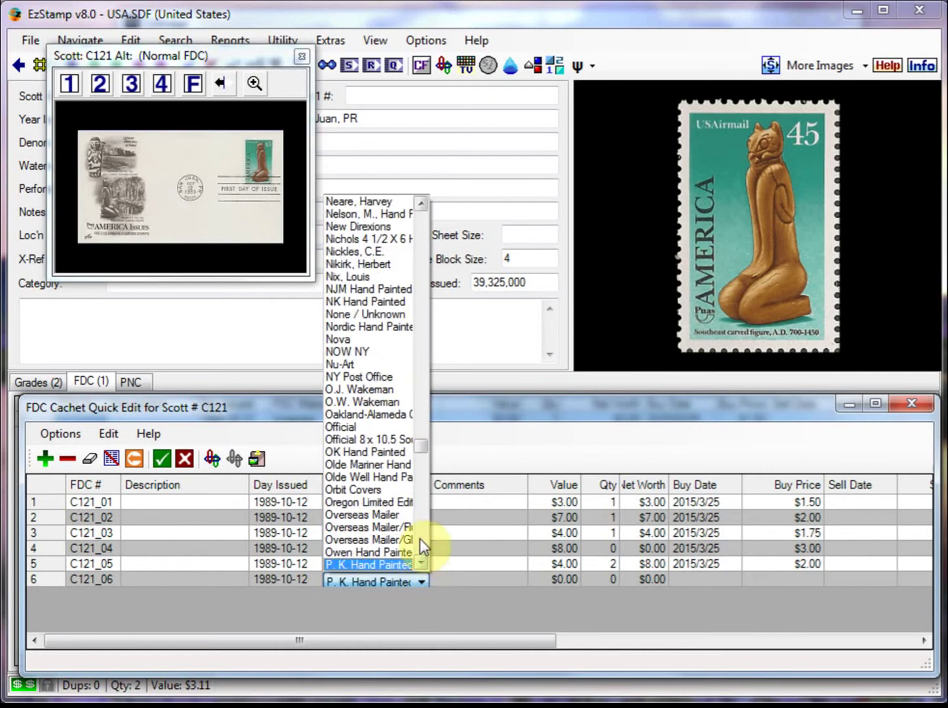
pyautogui.click(392, 564)
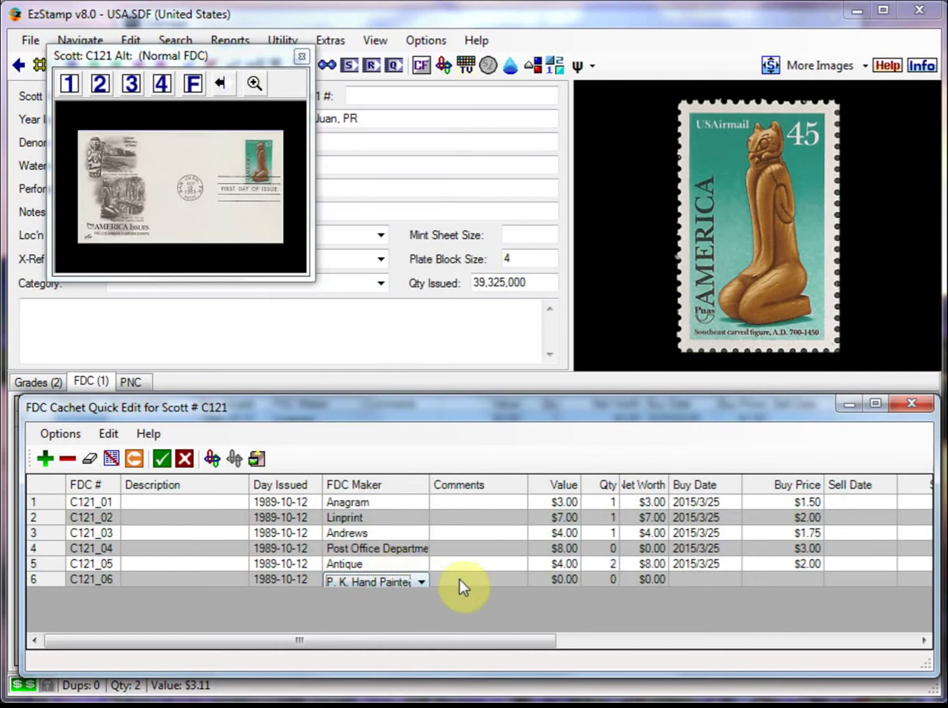
pyautogui.click(557, 580)
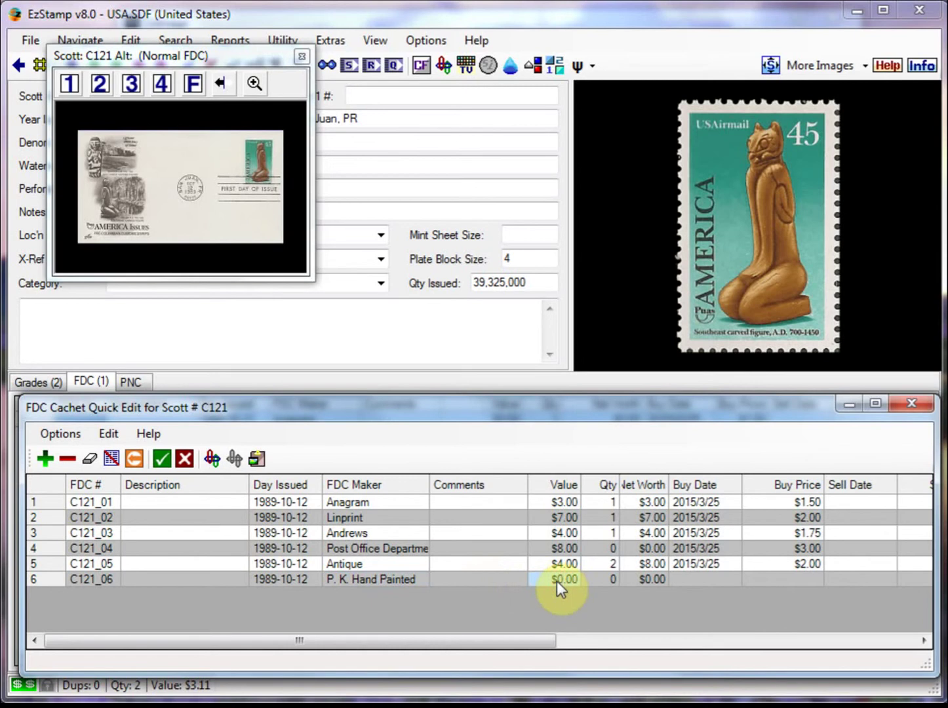
pyautogui.write('35')
# Give row 6 quantity 1, buy date 2015/3/25 and a $15 buy price.
pyautogui.click(609, 582)
pyautogui.write('1')
pyautogui.click(648, 581)
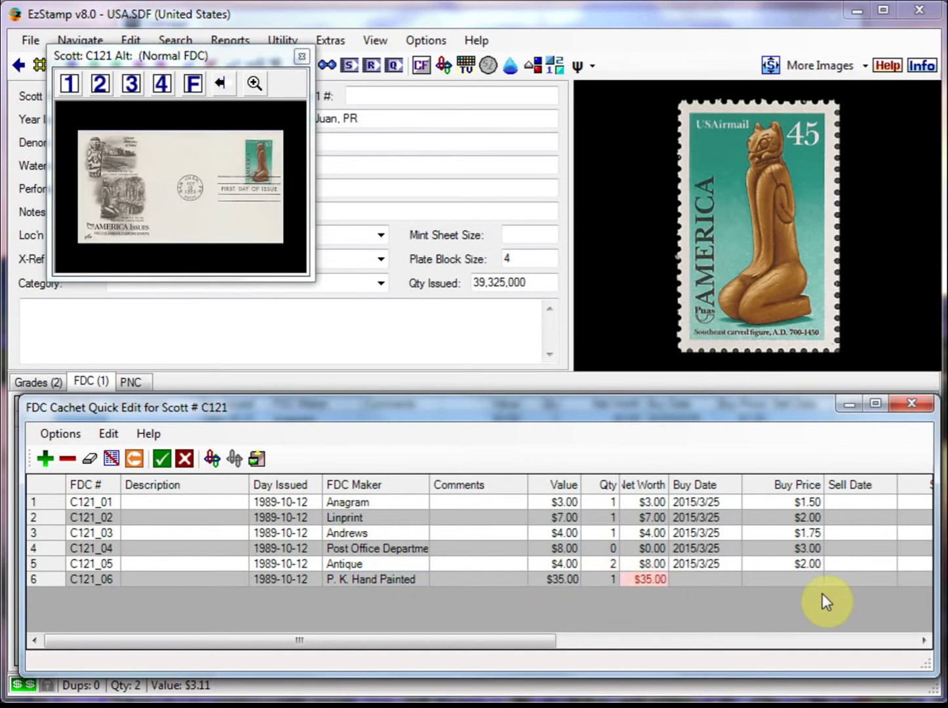
pyautogui.click(701, 580)
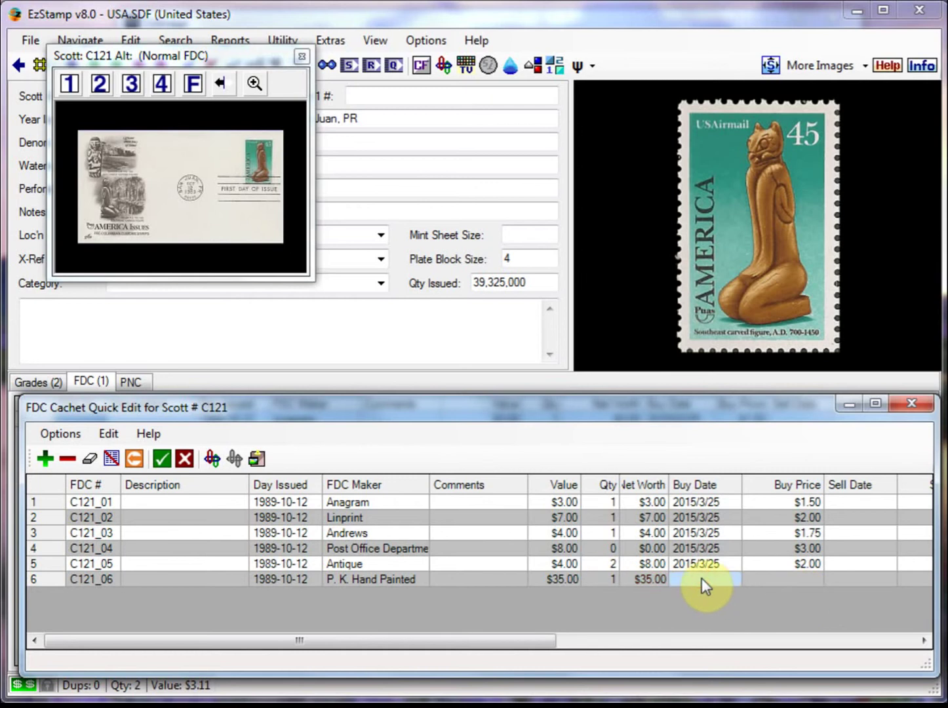
pyautogui.click(777, 582)
pyautogui.write('1')
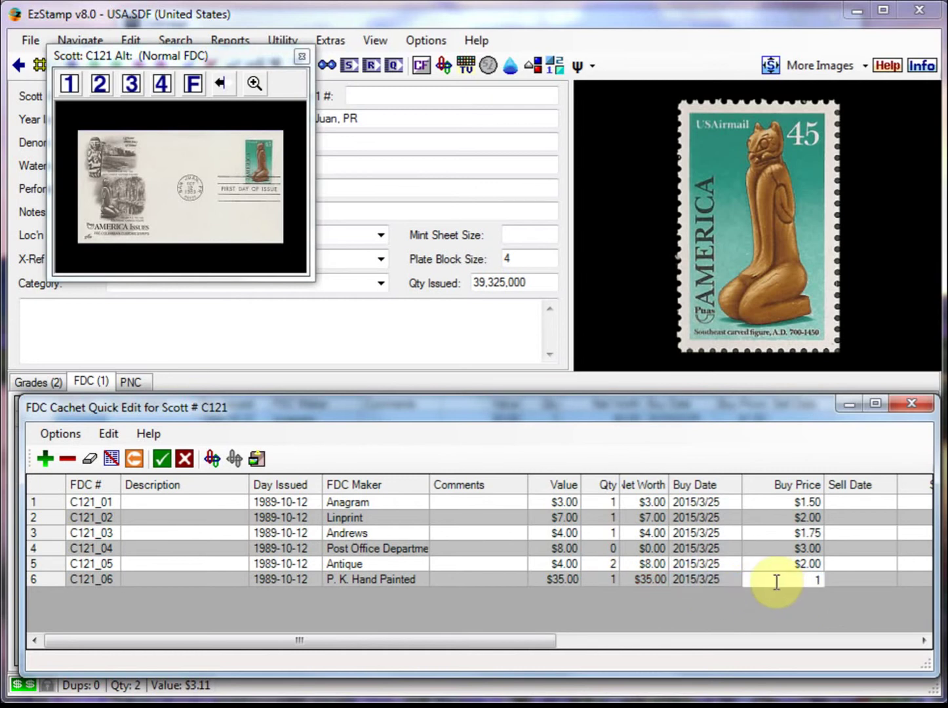
pyautogui.write('5')
pyautogui.press('Tab')
pyautogui.press('Tab')
pyautogui.press('Tab')
pyautogui.press('Tab')
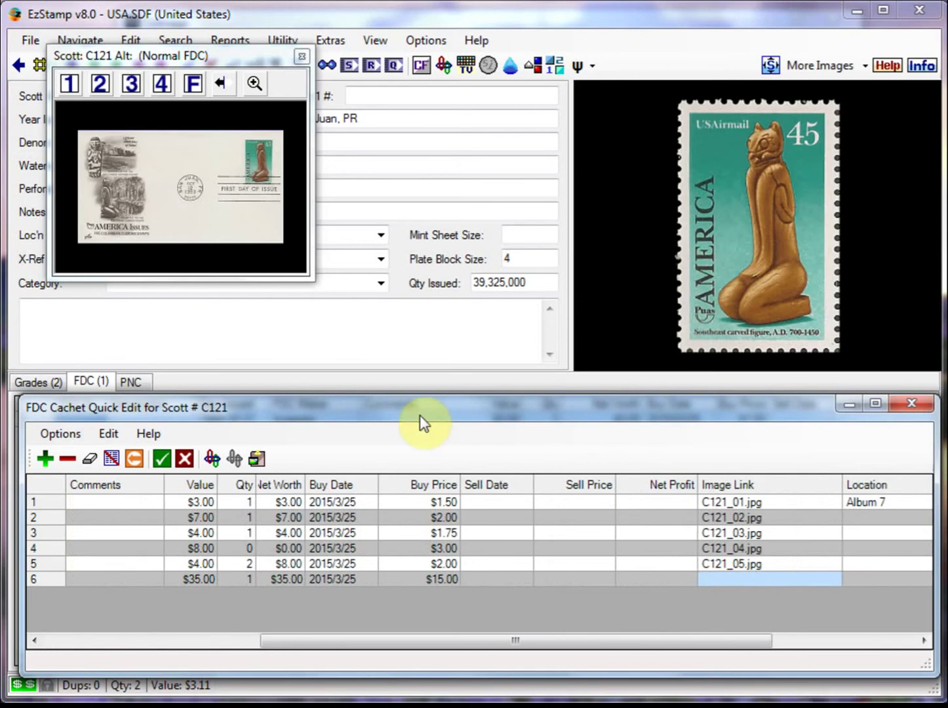
# Link C121_06.jpg as row 6's cachet image and apply the quick edits.
pyautogui.click(213, 458)
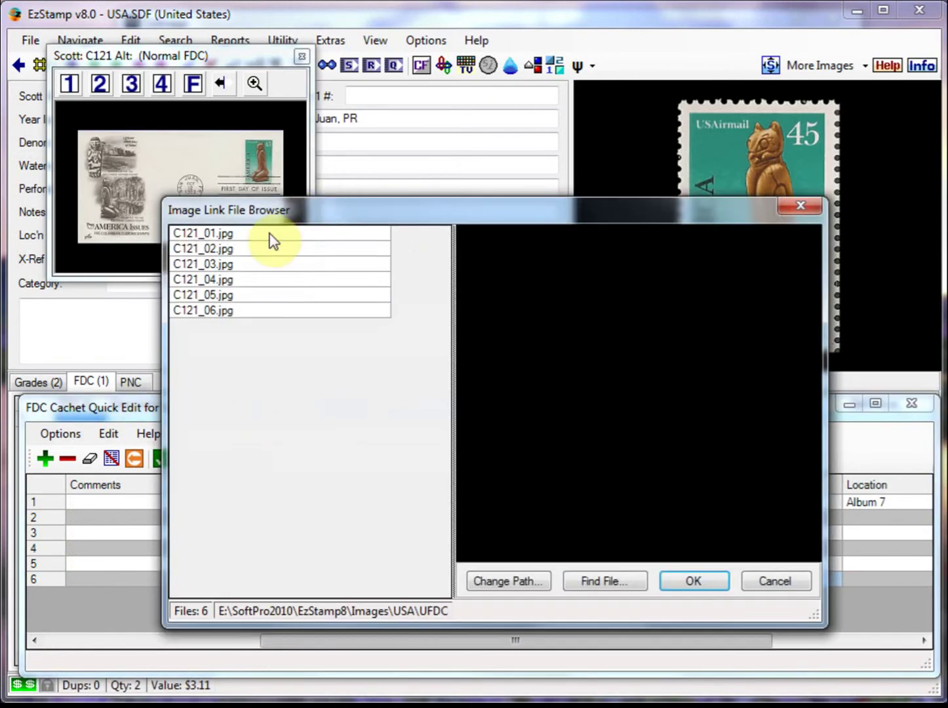
pyautogui.click(237, 311)
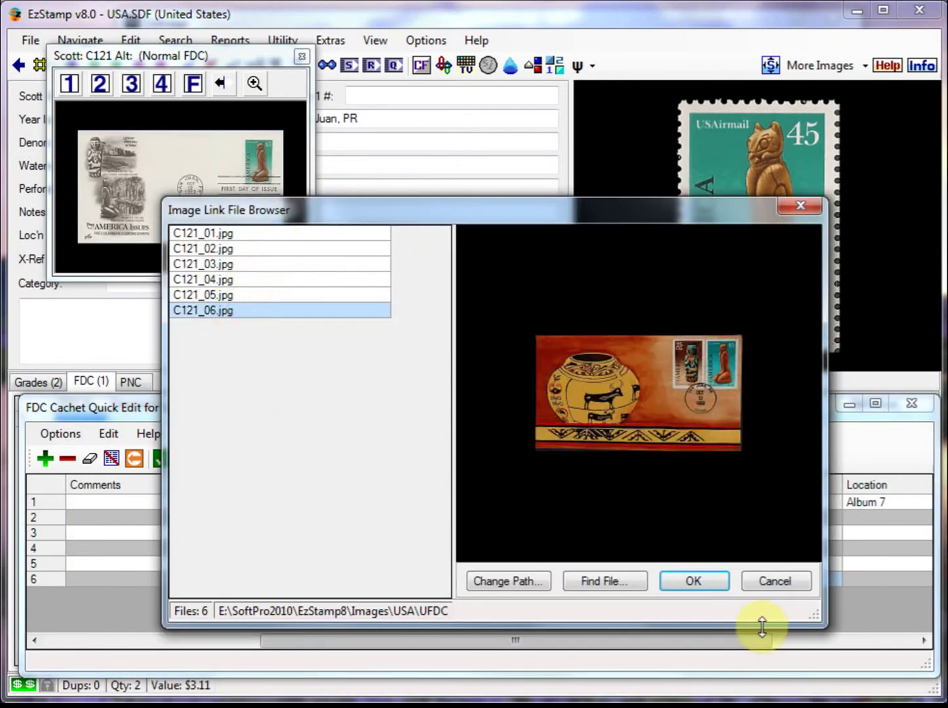
pyautogui.click(712, 589)
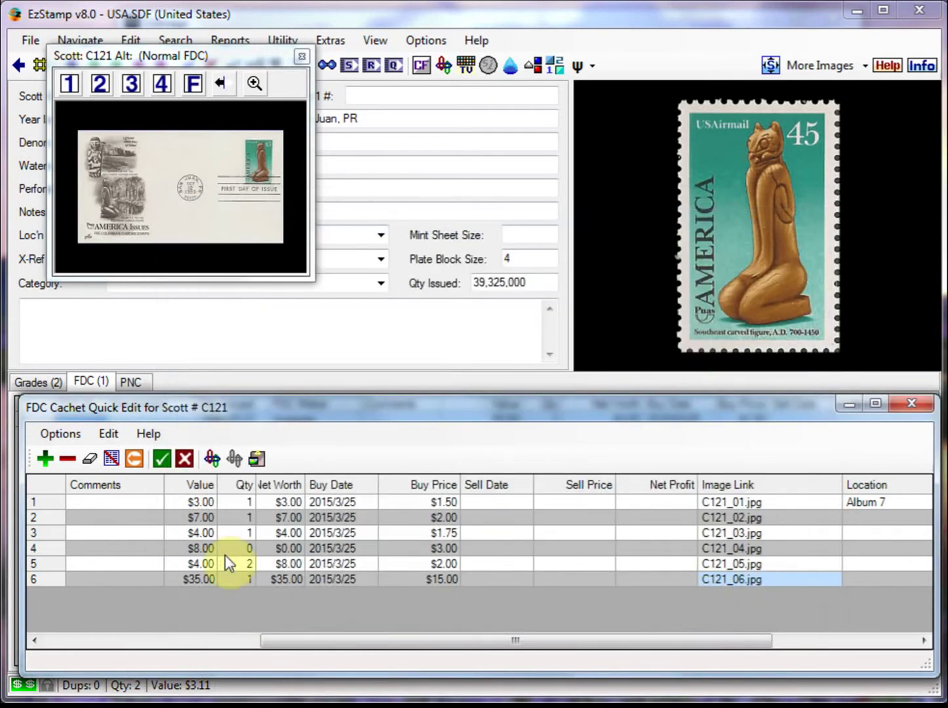
pyautogui.click(161, 459)
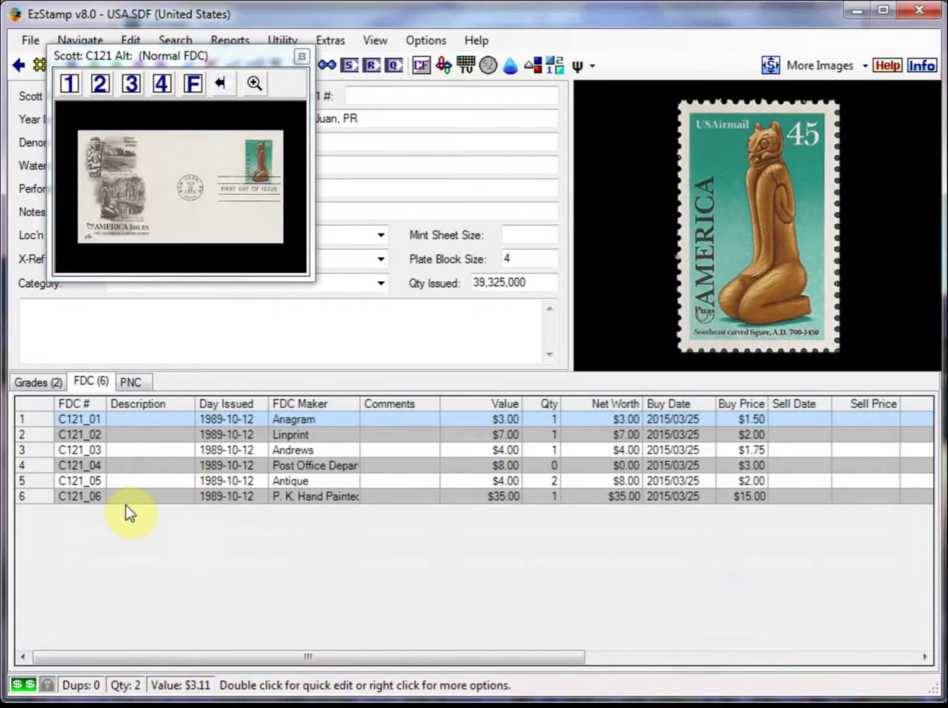
pyautogui.moveTo(88, 434); pyautogui.dragTo(90, 446)
pyautogui.click(99, 482)
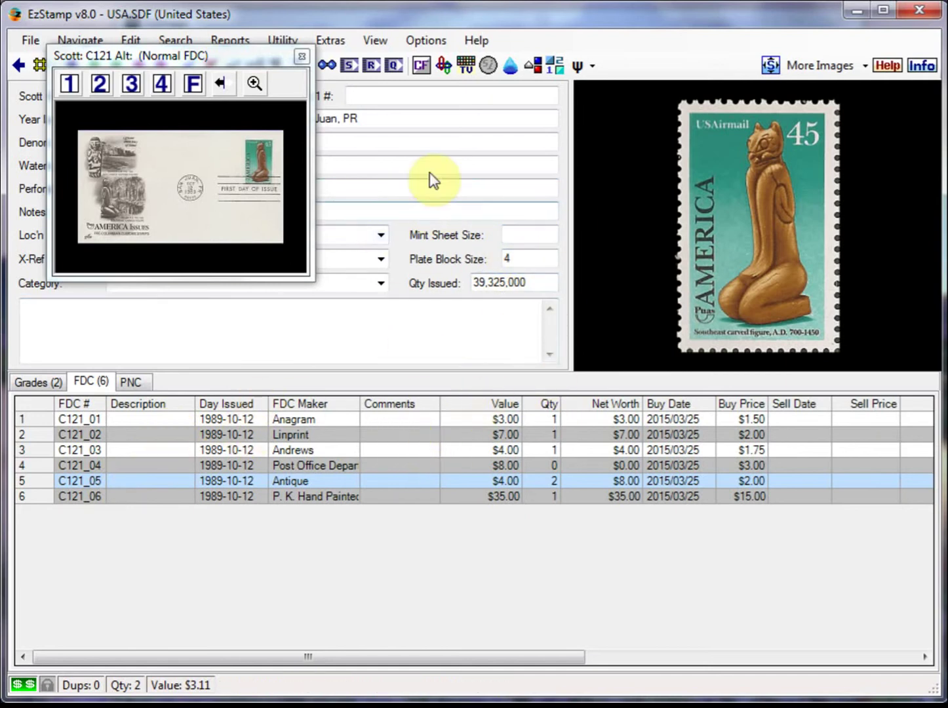
pyautogui.click(389, 40)
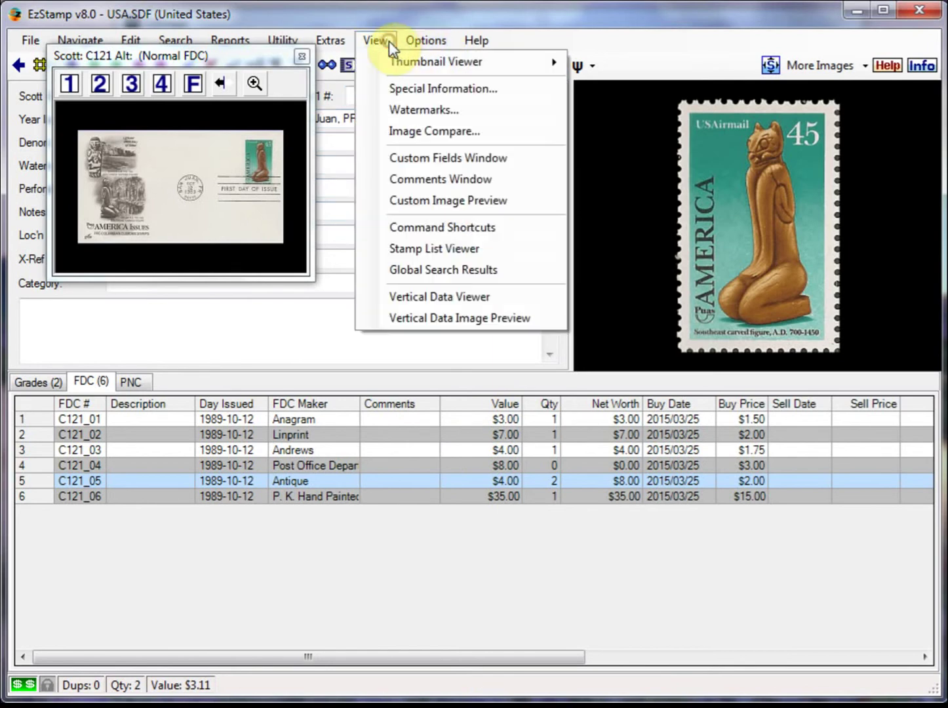
pyautogui.click(453, 320)
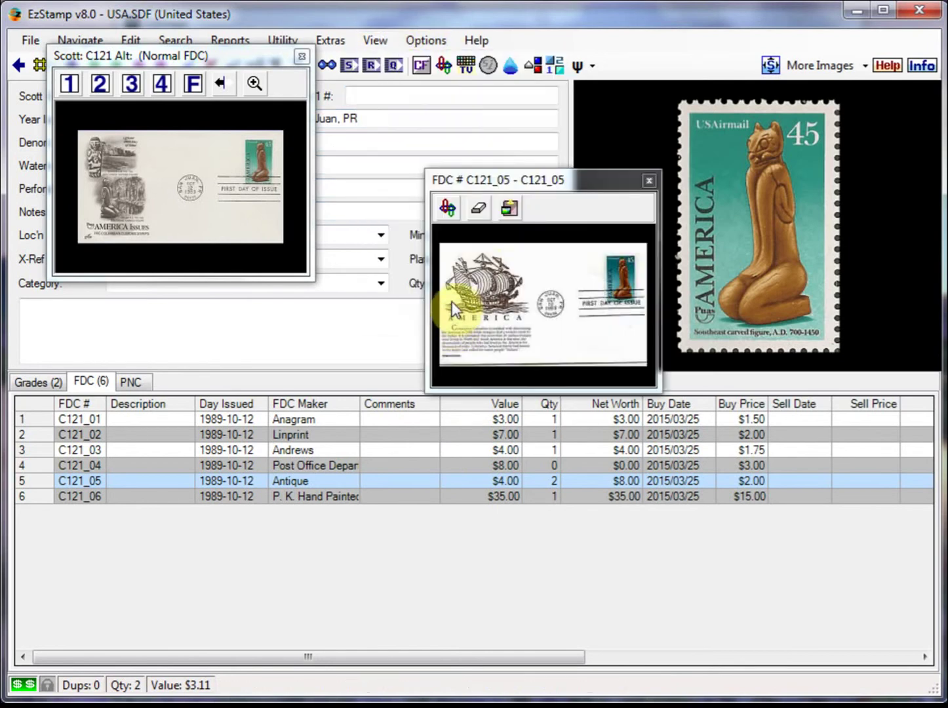
pyautogui.click(514, 177)
pyautogui.moveTo(513, 176); pyautogui.dragTo(412, 67)
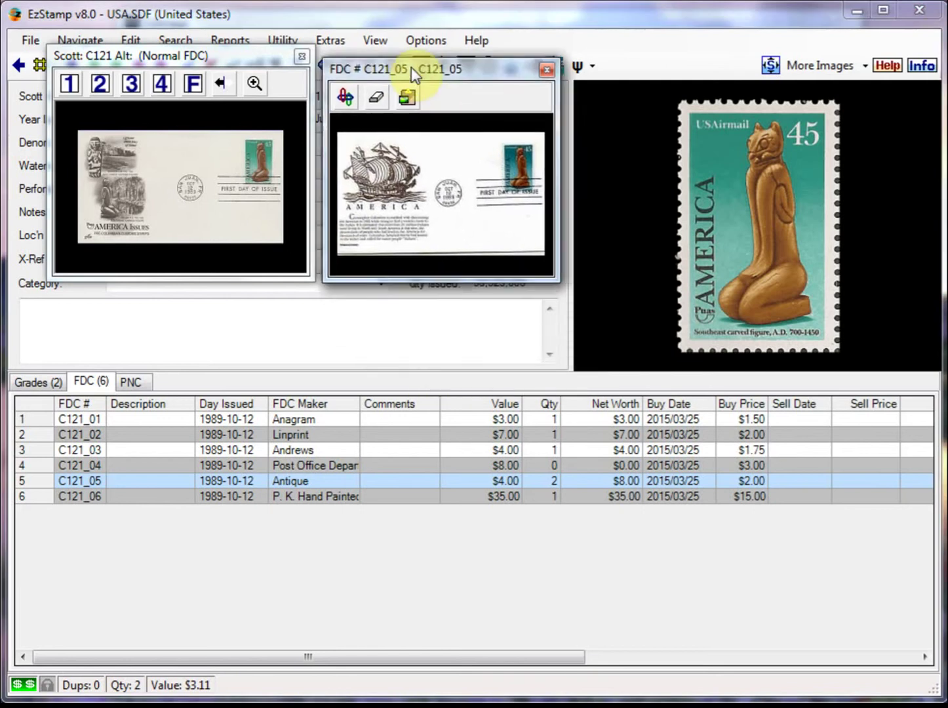
pyautogui.click(98, 419)
pyautogui.click(96, 433)
pyautogui.click(97, 449)
pyautogui.click(99, 465)
pyautogui.click(99, 480)
pyautogui.click(102, 496)
pyautogui.click(135, 449)
pyautogui.click(125, 422)
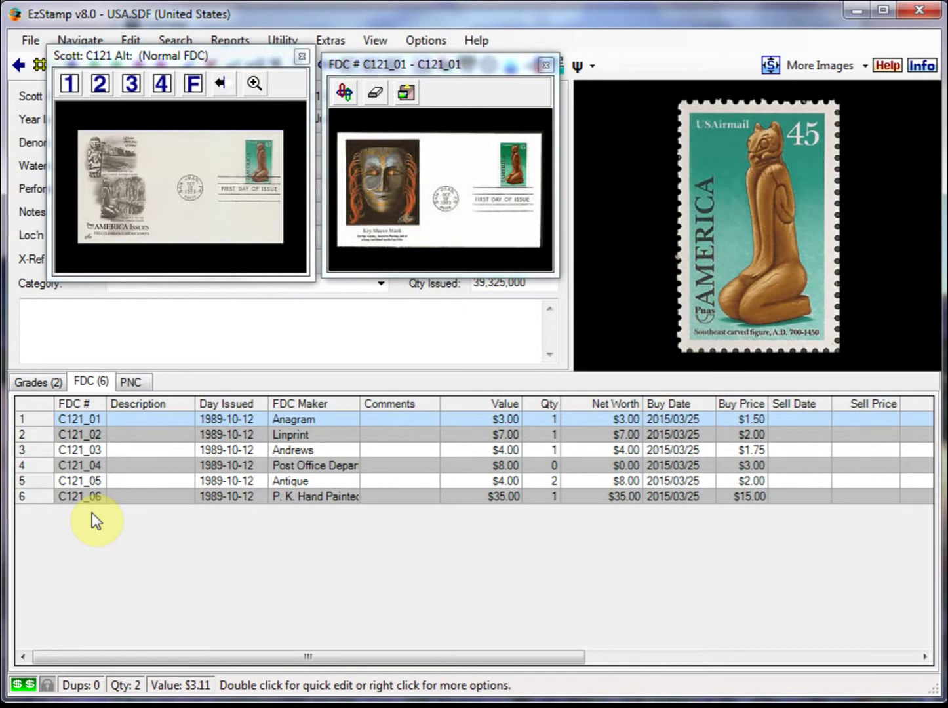
# Open quick edit and add row 7 as C121_07 with maker McCawley.
pyautogui.doubleClick(89, 541)
pyautogui.click(45, 460)
pyautogui.click(93, 585)
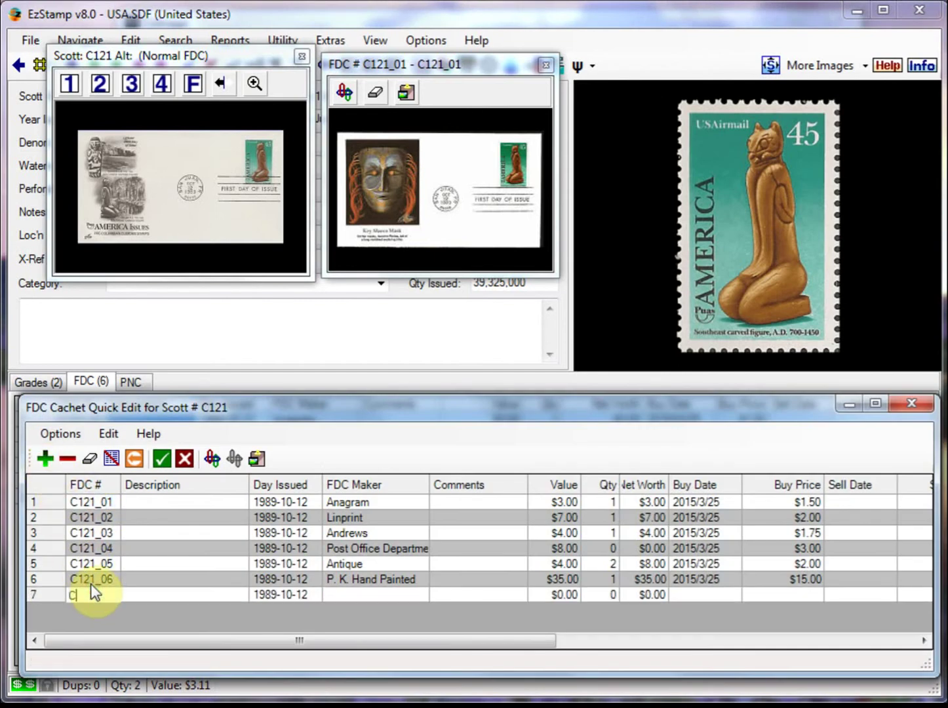
pyautogui.write('C121')
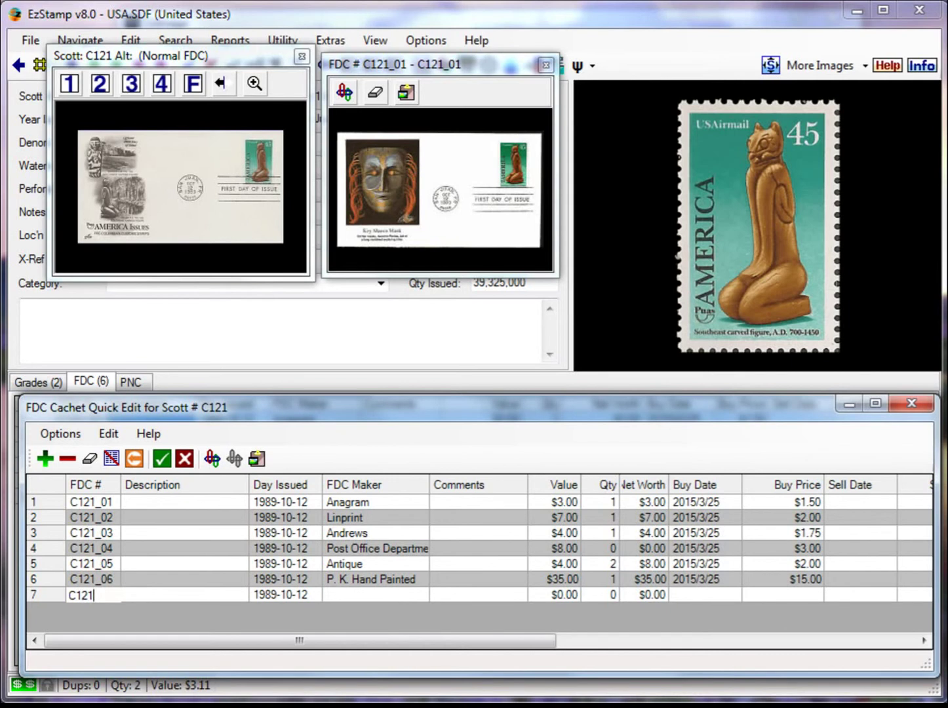
pyautogui.write('_07')
pyautogui.click(377, 592)
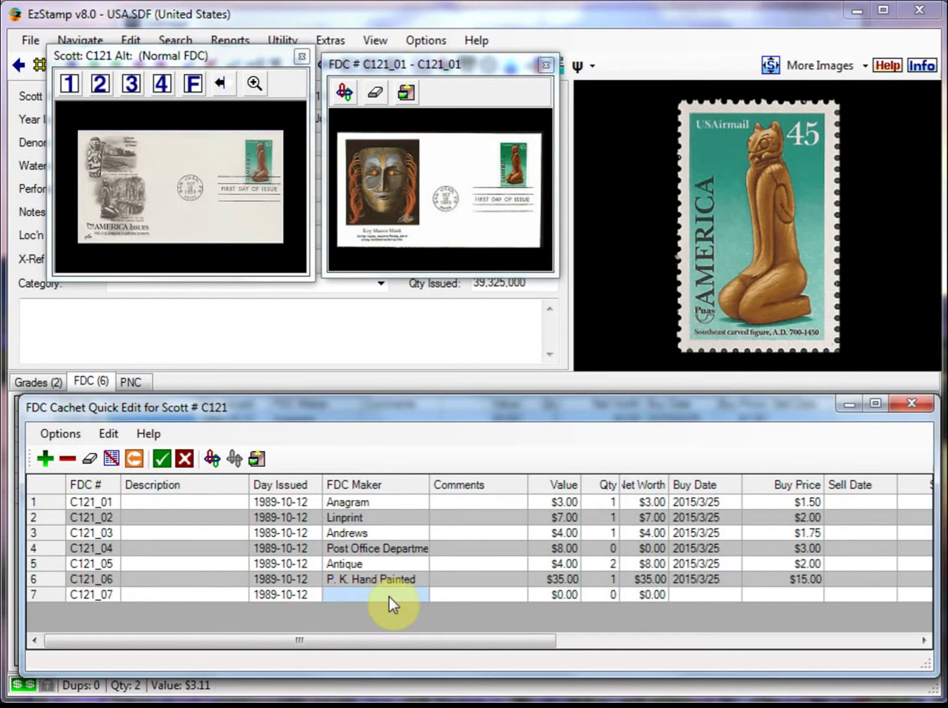
pyautogui.click(416, 594)
pyautogui.click(420, 596)
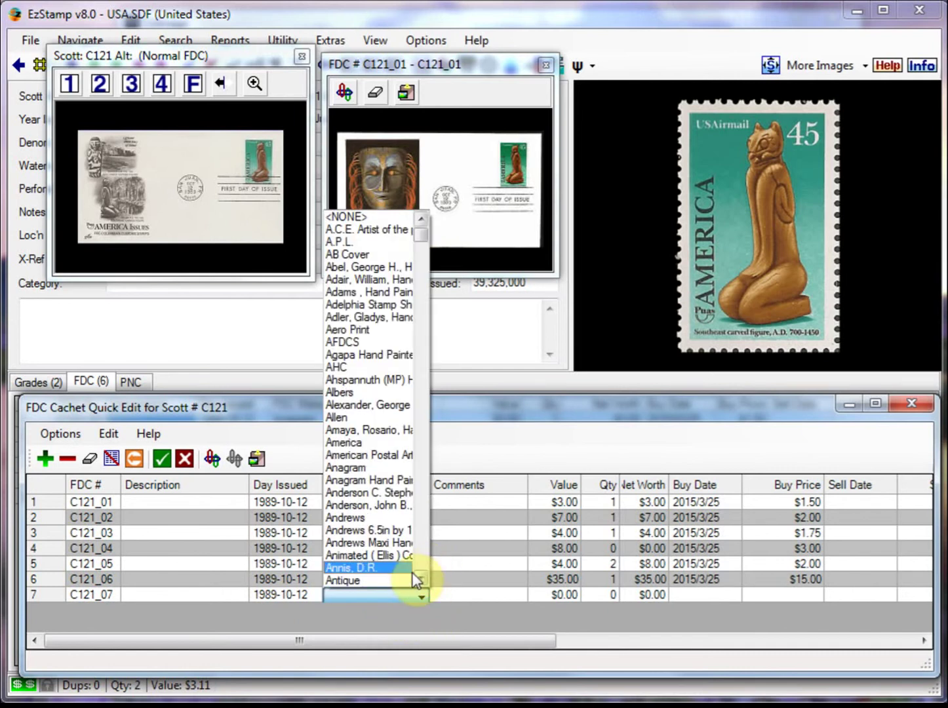
pyautogui.moveTo(423, 248); pyautogui.dragTo(420, 437)
pyautogui.click(364, 393)
# Give row 7 value $4, quantity 1, buy date 2015/3/25 and buy price $2.
pyautogui.click(563, 598)
pyautogui.write('4')
pyautogui.click(610, 593)
pyautogui.write('1')
pyautogui.click(684, 593)
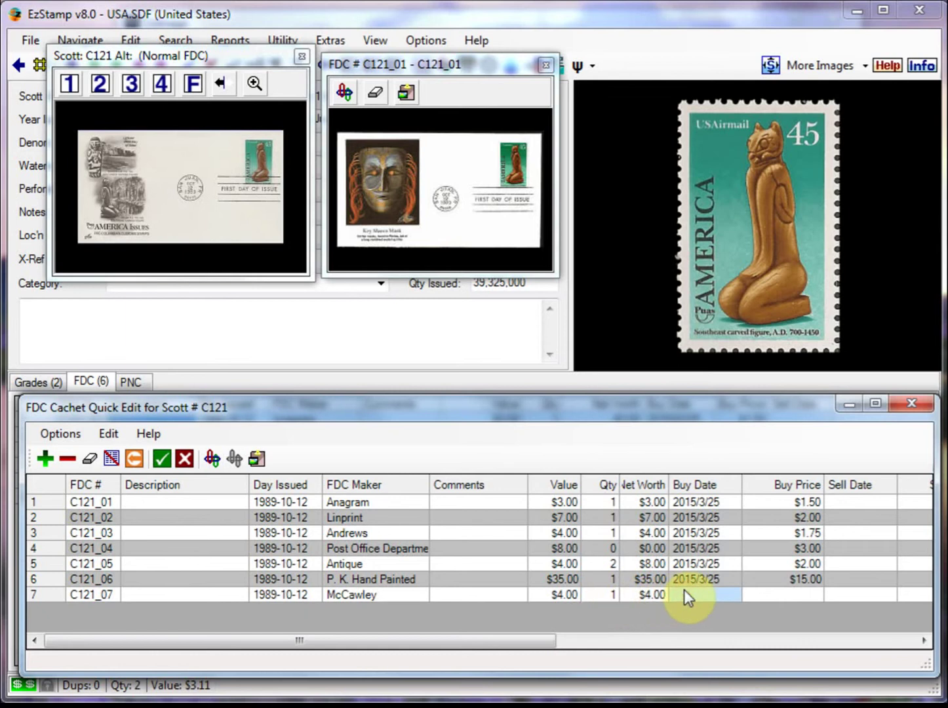
pyautogui.click(683, 594)
pyautogui.click(718, 639)
pyautogui.click(791, 595)
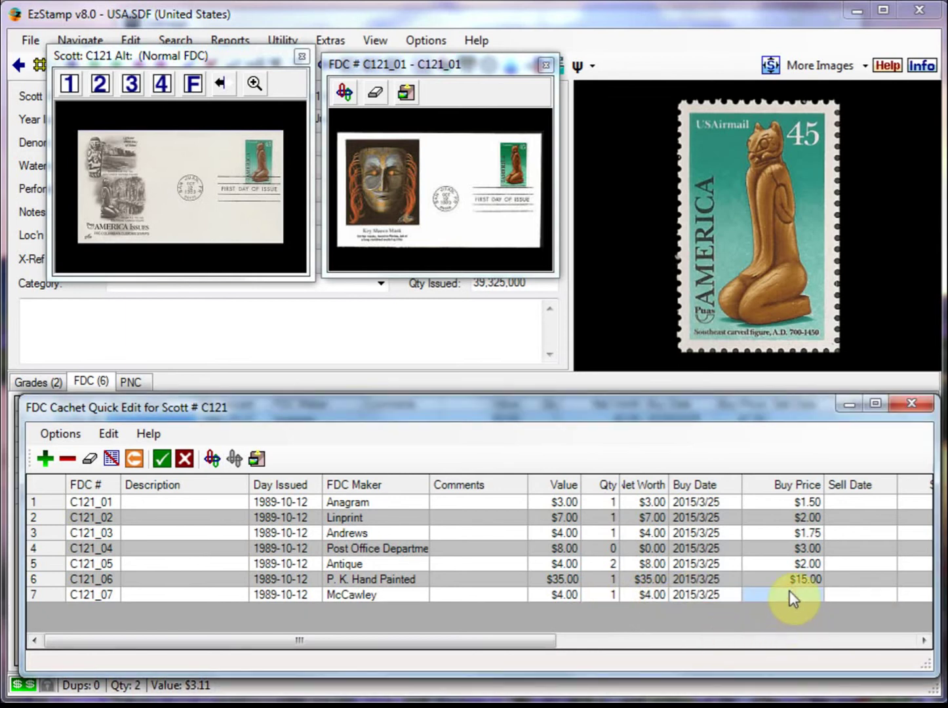
pyautogui.write('2')
pyautogui.press('Tab')
pyautogui.press('Tab')
pyautogui.press('Tab')
pyautogui.press('Tab')
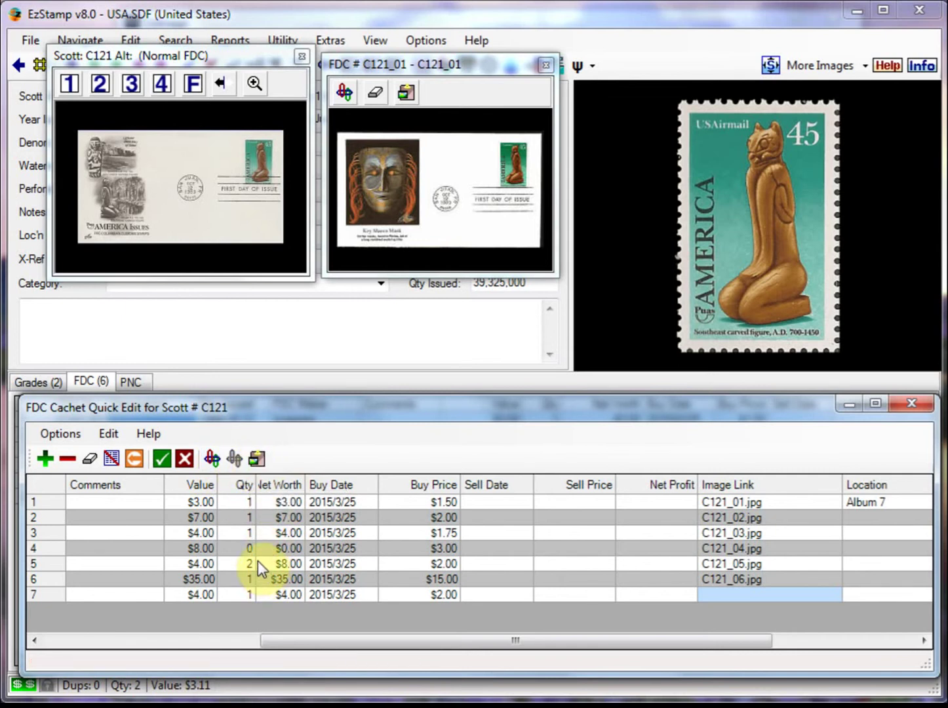
# Paste the copied headdress cover into row 7, auto-named C121_C121_07.JPG, and save it.
pyautogui.press('super+Tab')
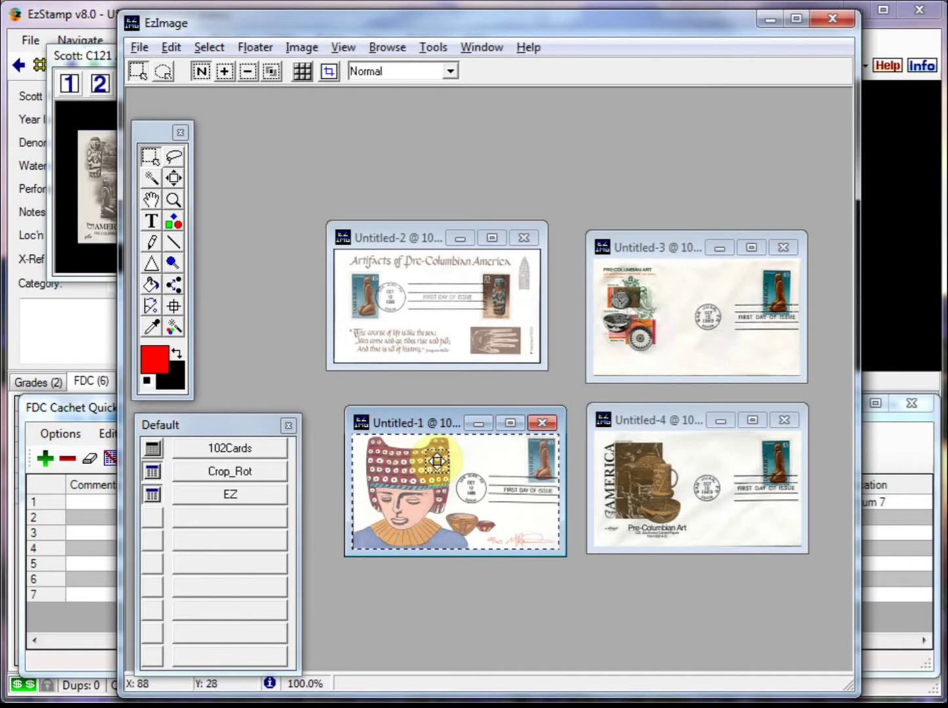
pyautogui.click(89, 357)
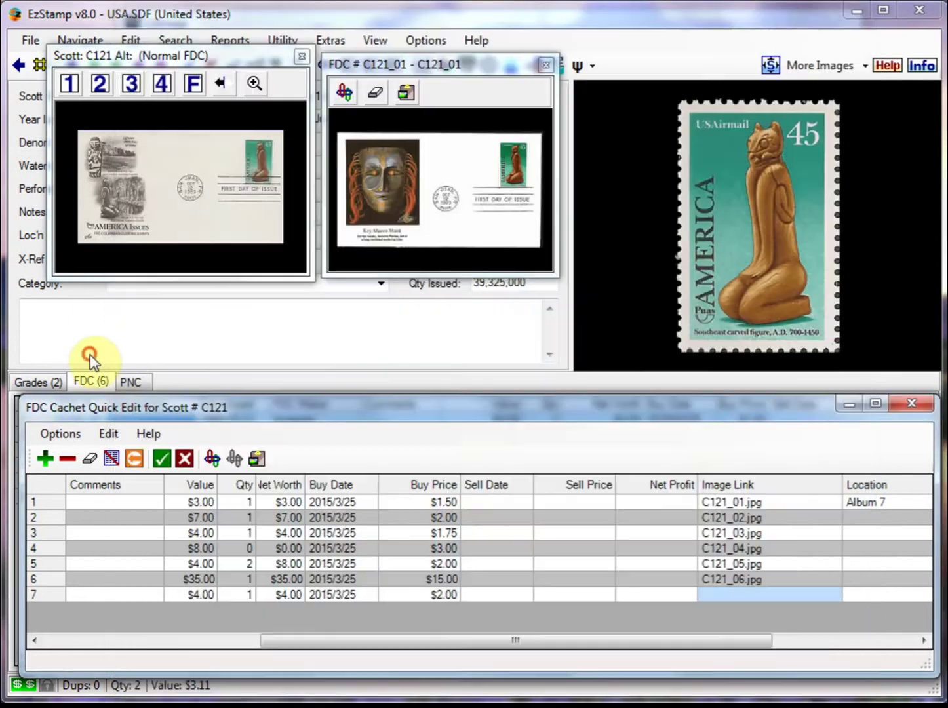
pyautogui.click(255, 460)
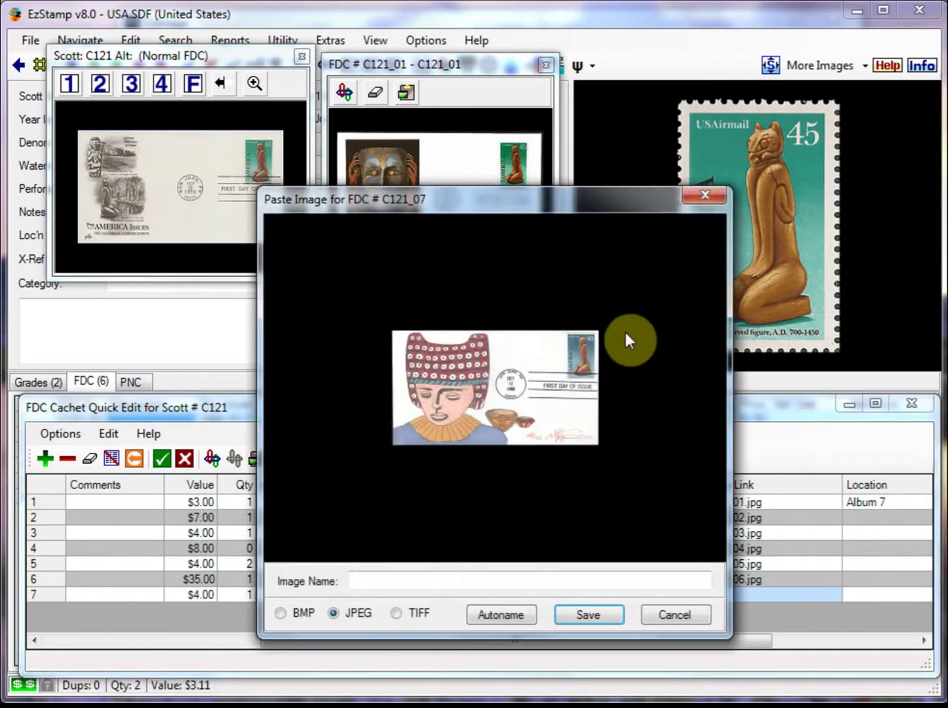
pyautogui.click(507, 617)
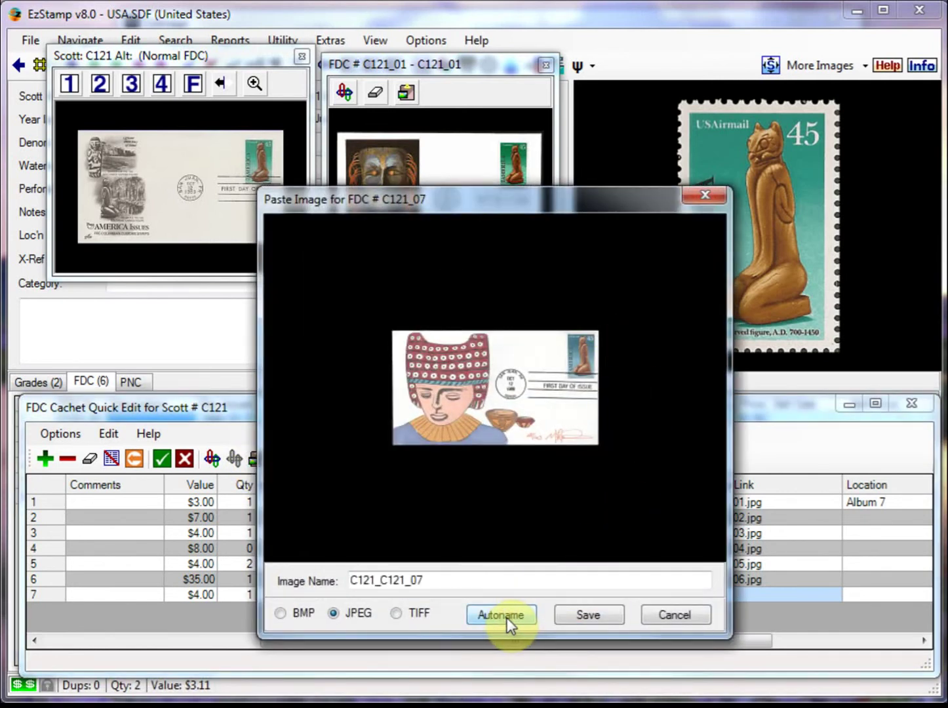
pyautogui.click(581, 617)
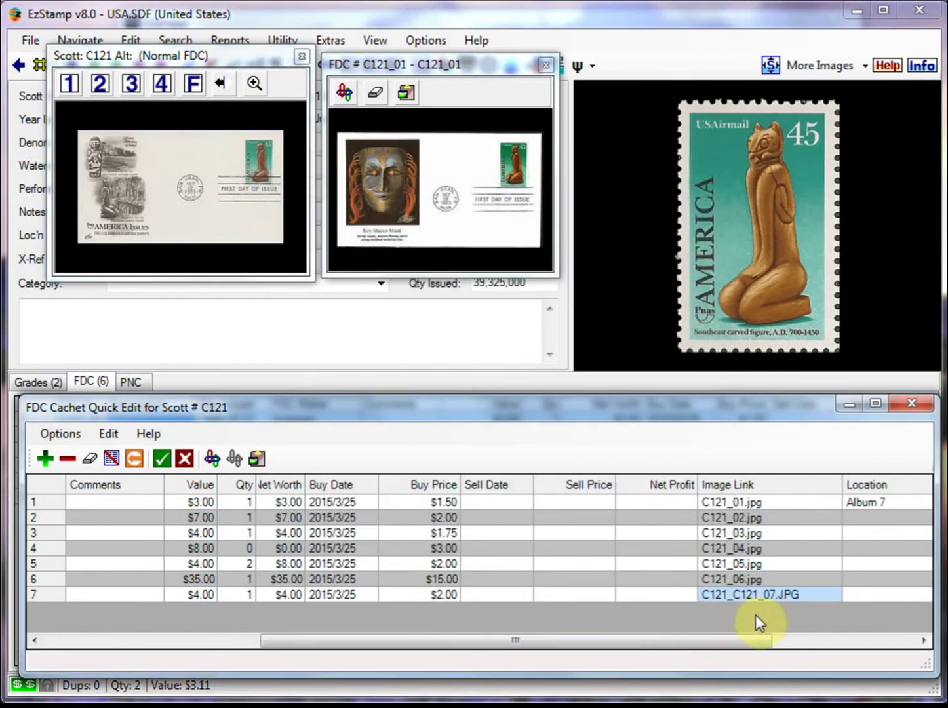
pyautogui.moveTo(309, 647); pyautogui.dragTo(53, 639)
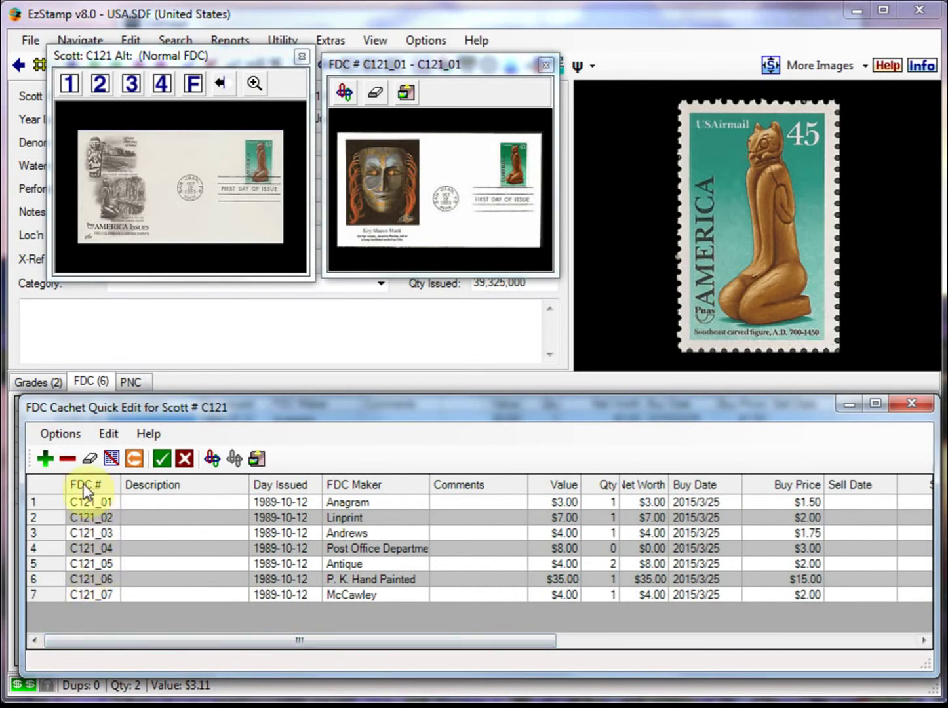
pyautogui.click(48, 463)
pyautogui.click(352, 609)
pyautogui.click(370, 611)
pyautogui.click(417, 612)
pyautogui.click(368, 581)
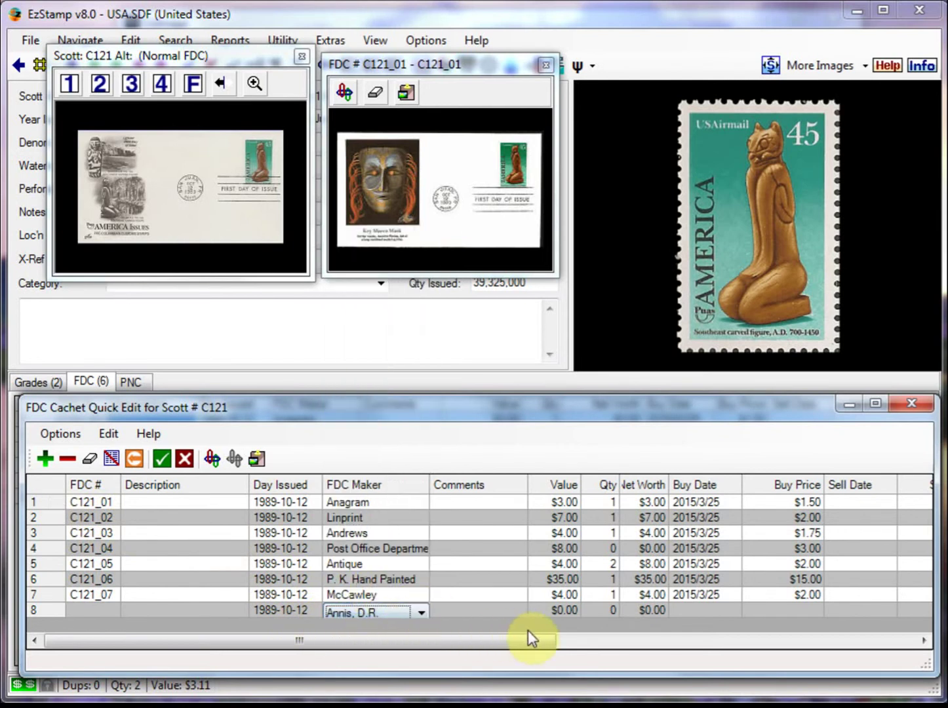
pyautogui.click(563, 611)
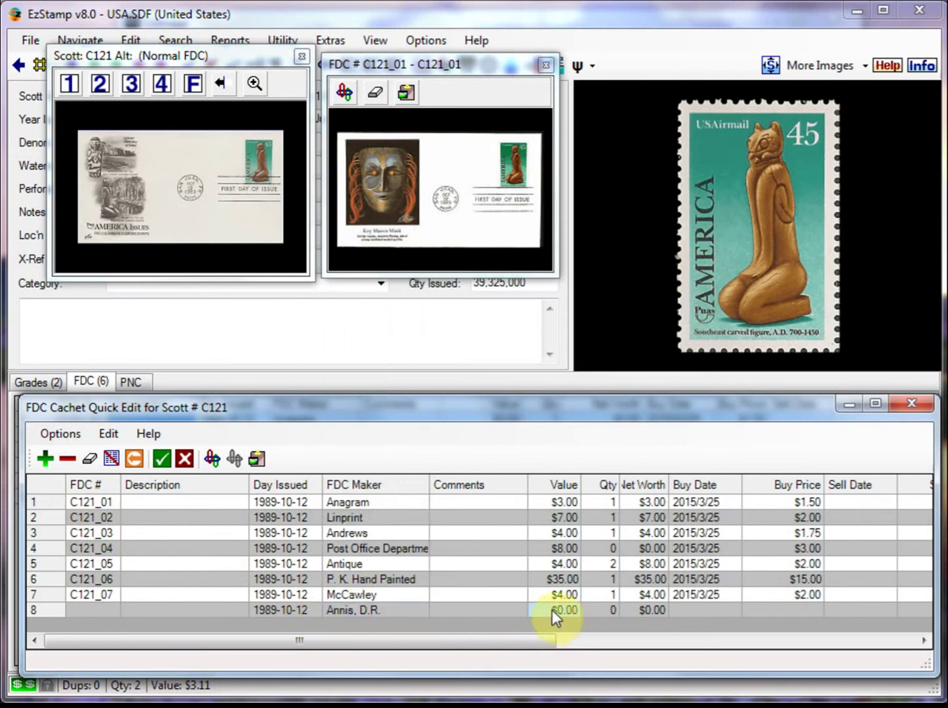
pyautogui.write('5')
pyautogui.click(602, 615)
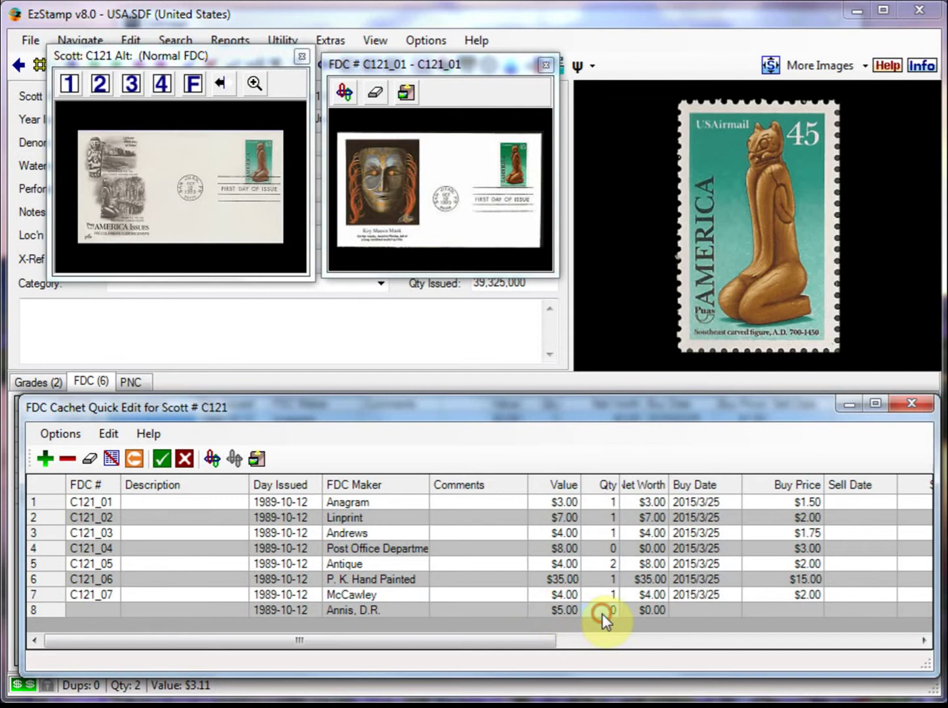
pyautogui.write('1')
pyautogui.click(683, 607)
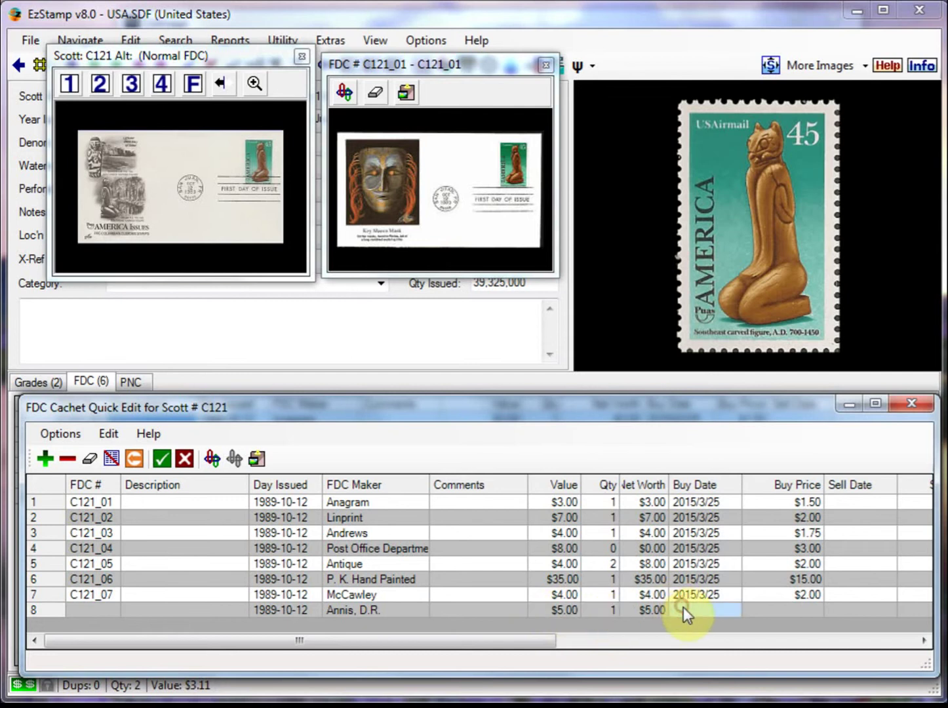
pyautogui.click(768, 614)
pyautogui.write('2')
pyautogui.press('Tab')
pyautogui.press('Tab')
pyautogui.press('Tab')
pyautogui.press('Tab')
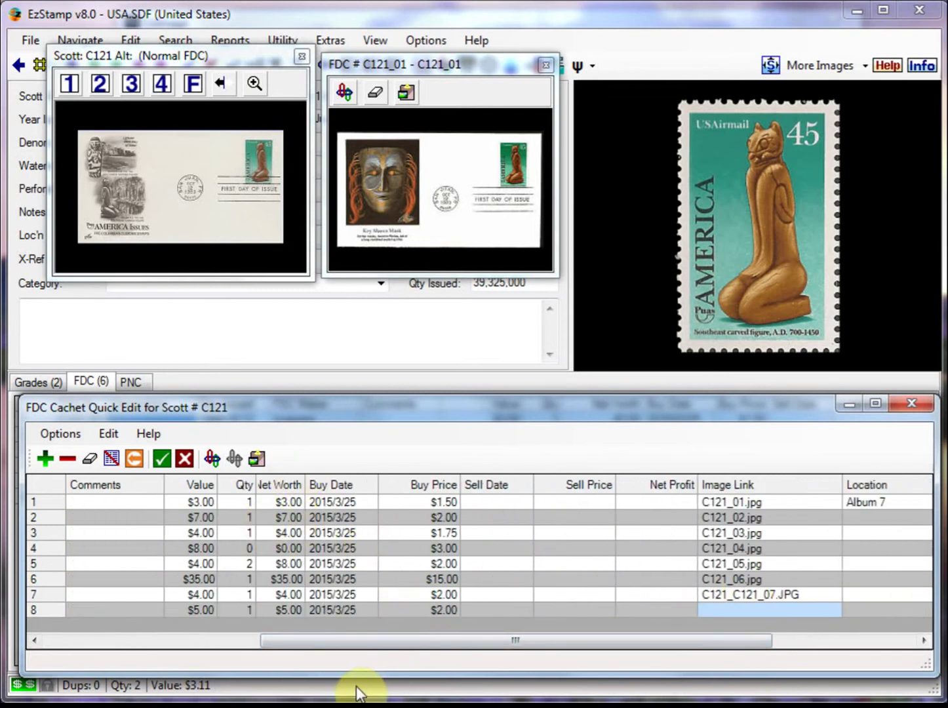
# Copy the Untitled-4 Pre-Columbian Art cover and link it to row 8 as C121_08.JPG.
pyautogui.press('super+Tab')
pyautogui.press('super+Tab')
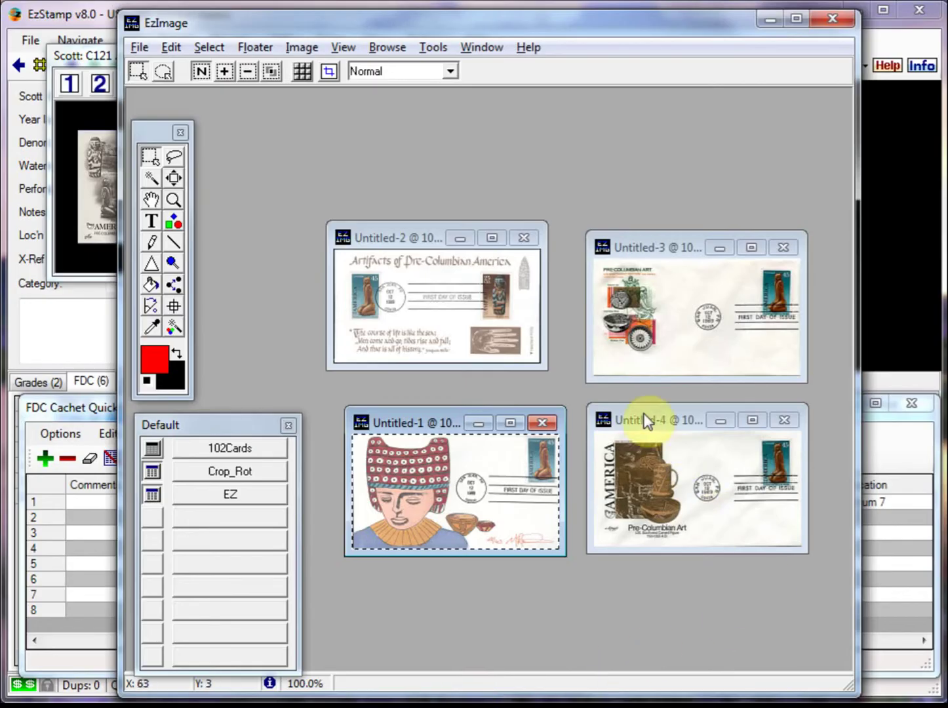
pyautogui.click(646, 421)
pyautogui.hotkey('ctrl', 'a')
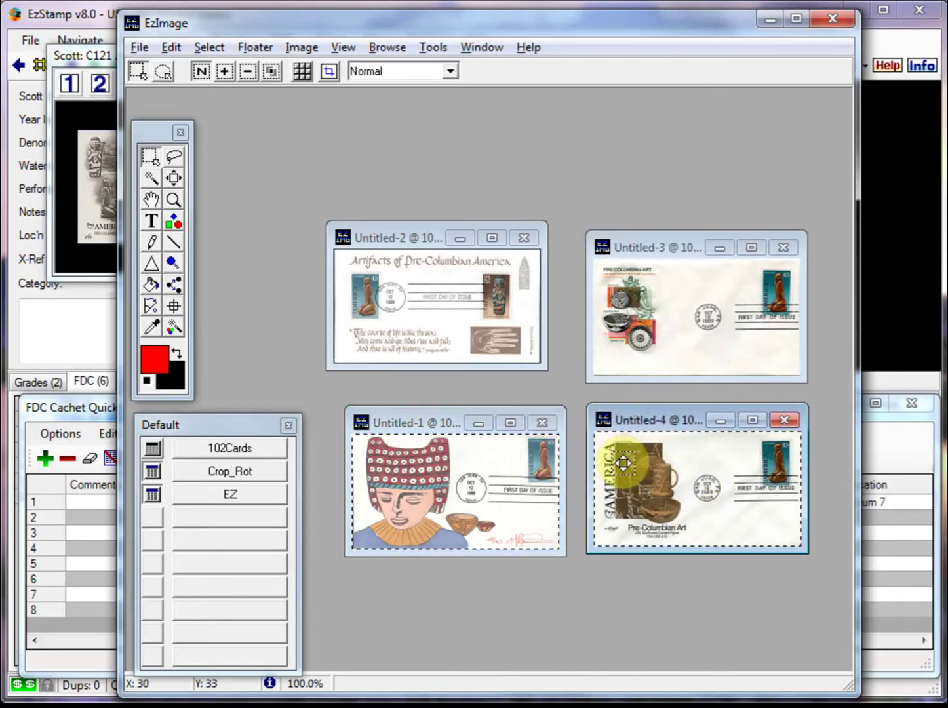
pyautogui.click(91, 19)
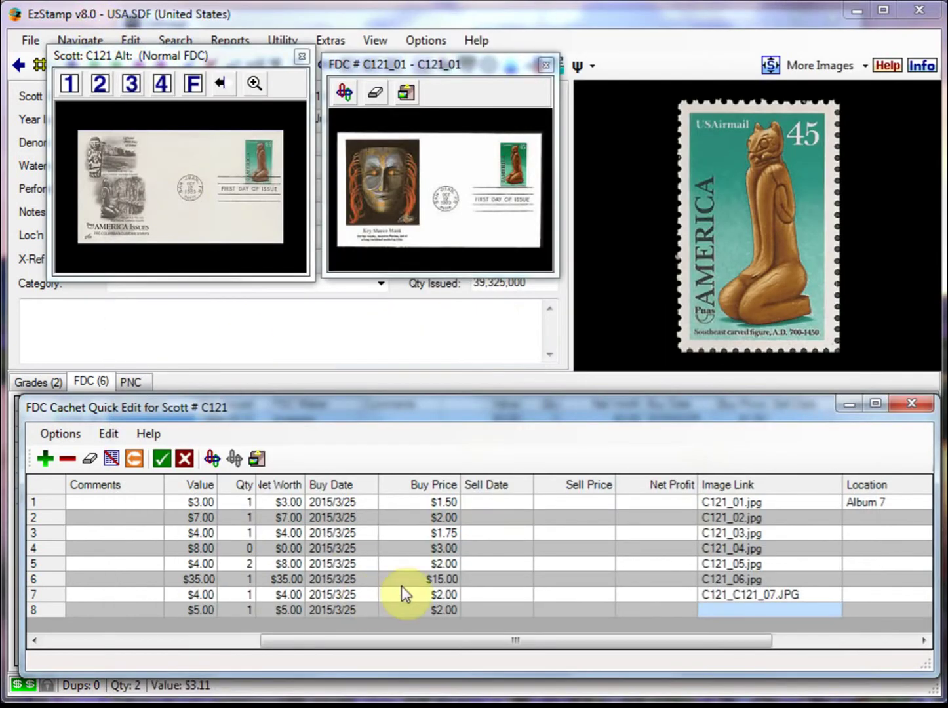
pyautogui.click(257, 461)
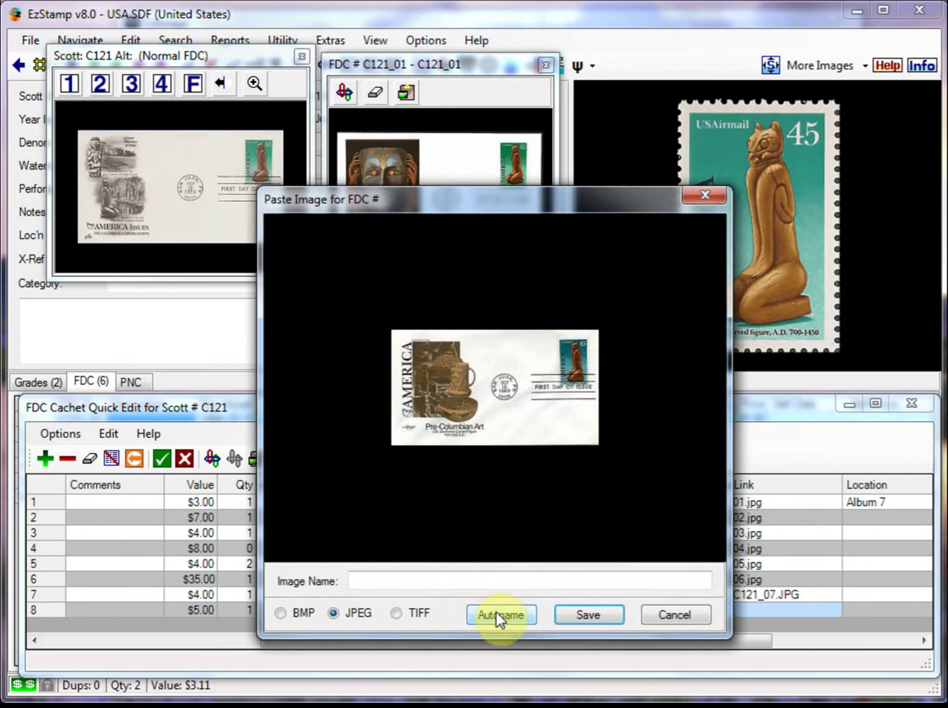
pyautogui.click(497, 616)
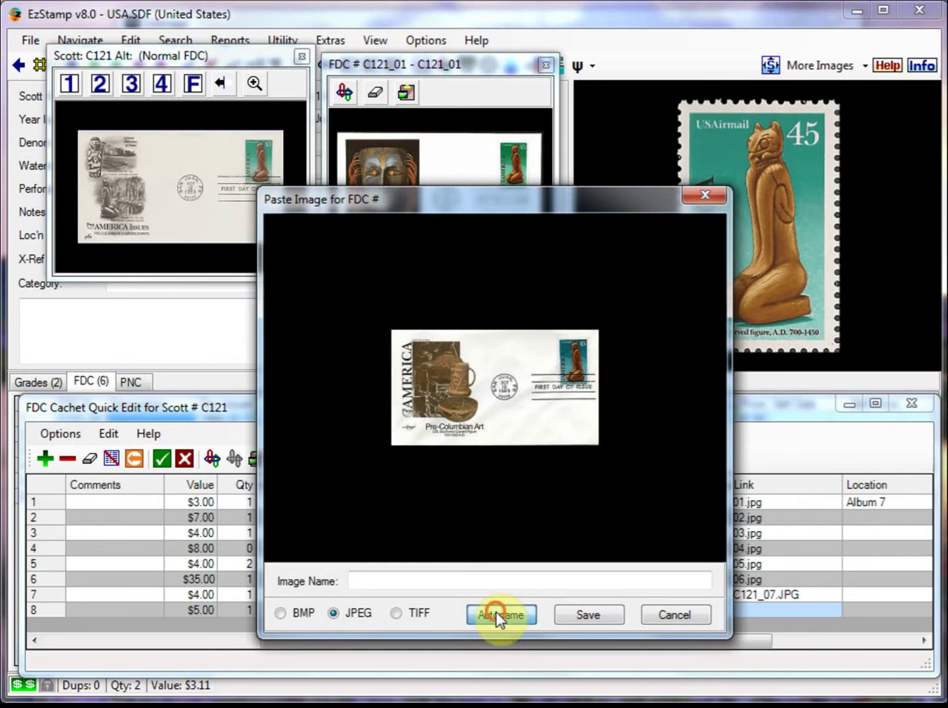
pyautogui.click(400, 581)
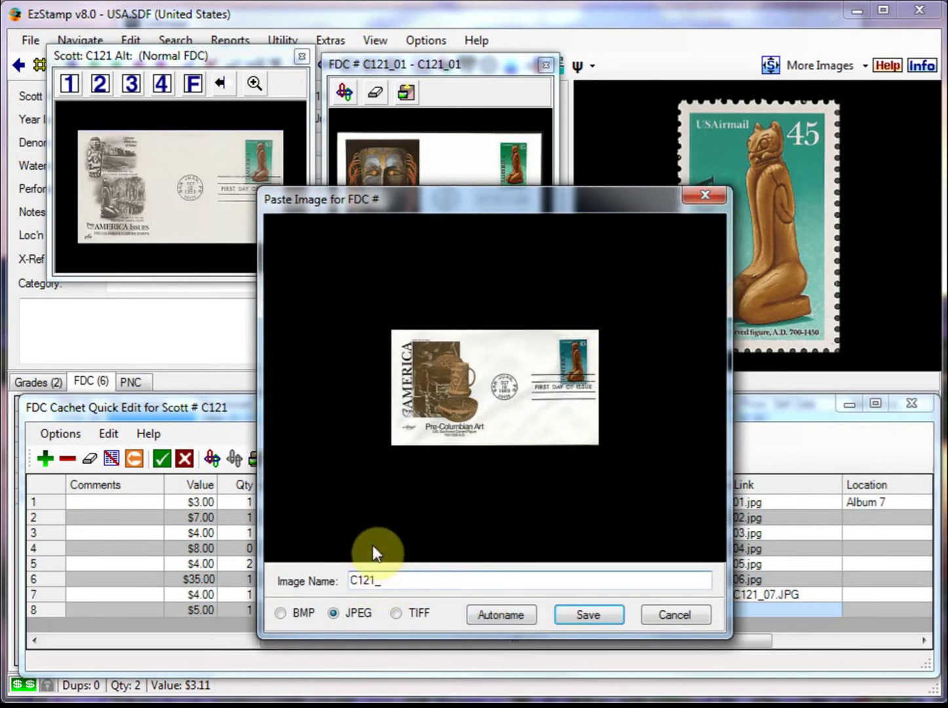
pyautogui.write('08')
pyautogui.click(604, 617)
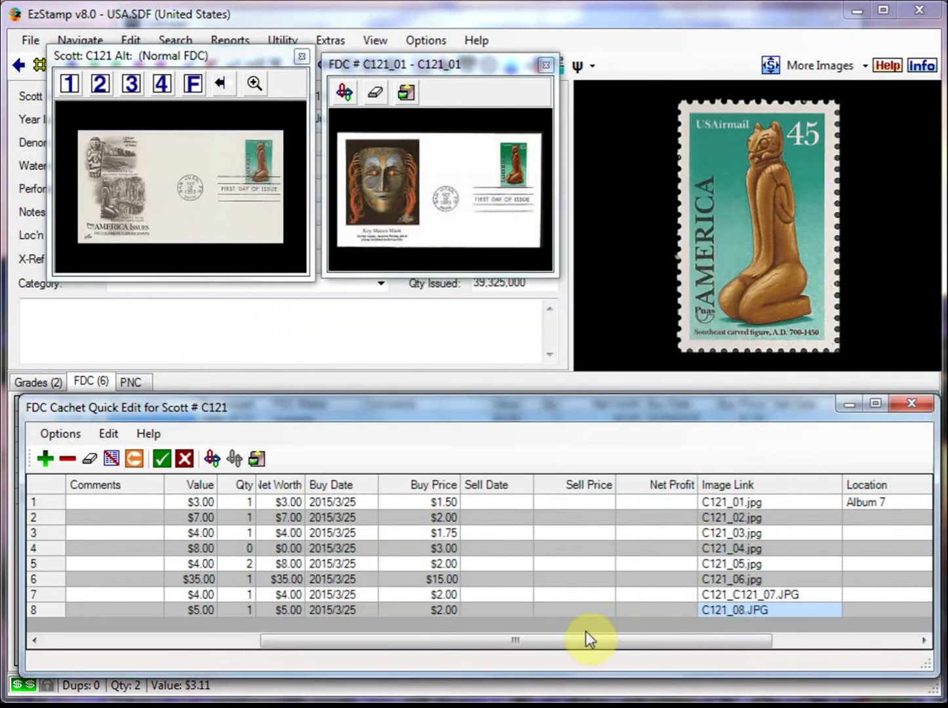
pyautogui.moveTo(677, 645); pyautogui.dragTo(400, 684)
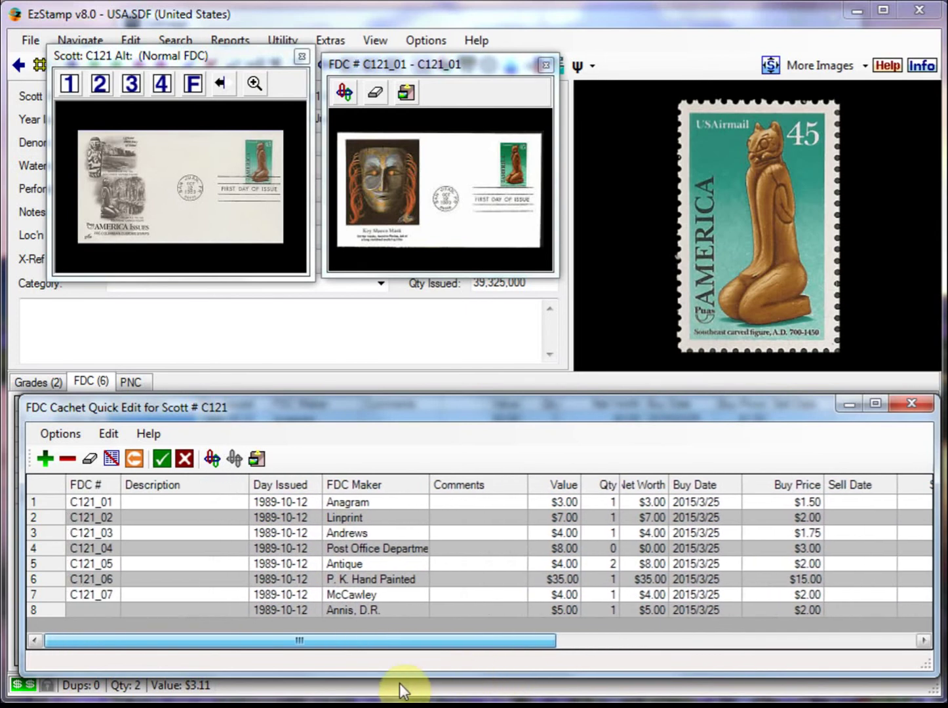
# Enter row 8's FDC number, removing the mistyped extra 2.
pyautogui.click(94, 610)
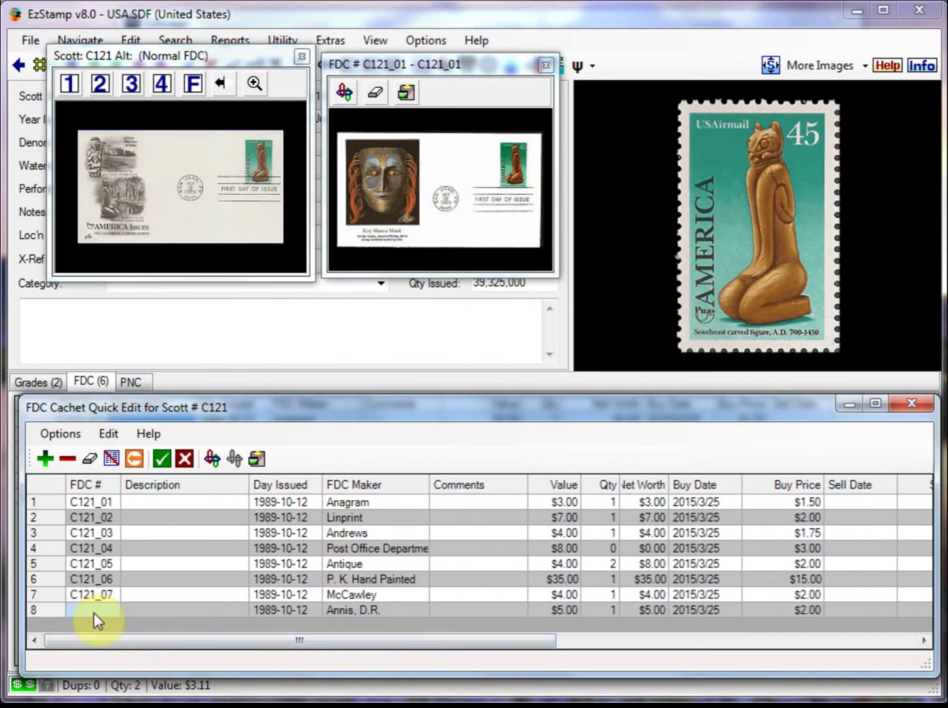
pyautogui.write('C1221_08')
pyautogui.click(87, 614)
pyautogui.press('BackSpace')
# Add row 9 as C121_09 with maker Artcraft.
pyautogui.click(45, 461)
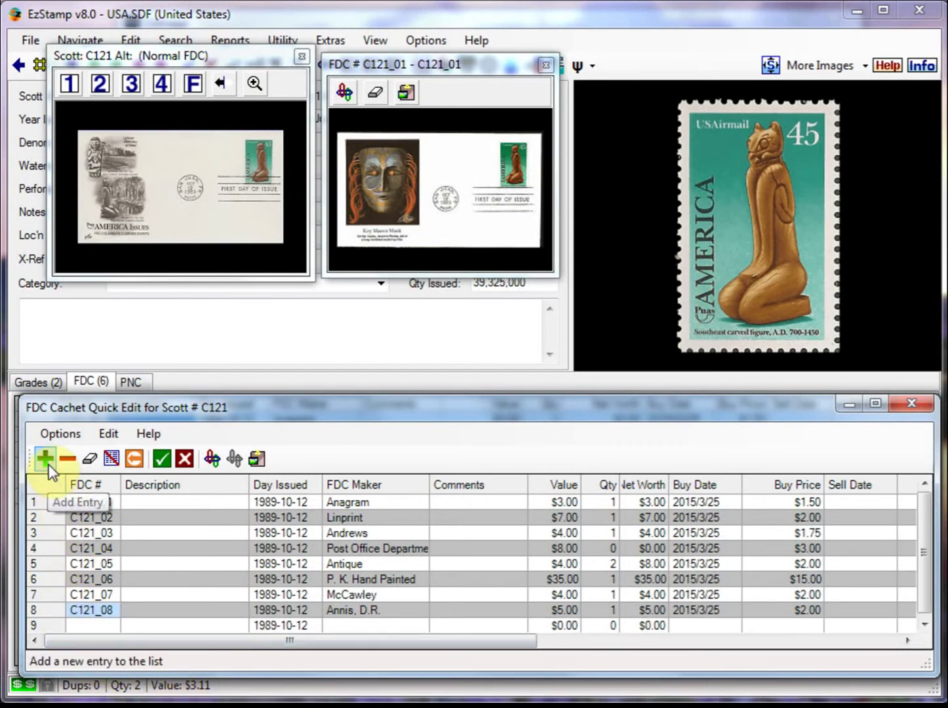
pyautogui.click(98, 622)
pyautogui.write('C121_0')
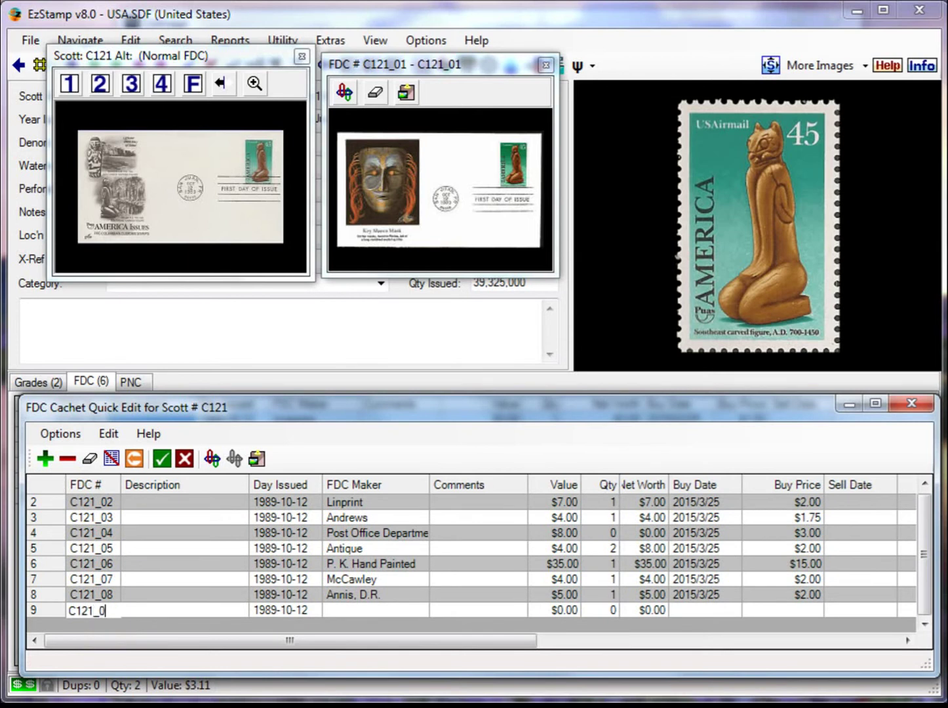
pyautogui.write('9')
pyautogui.click(396, 609)
pyautogui.click(409, 610)
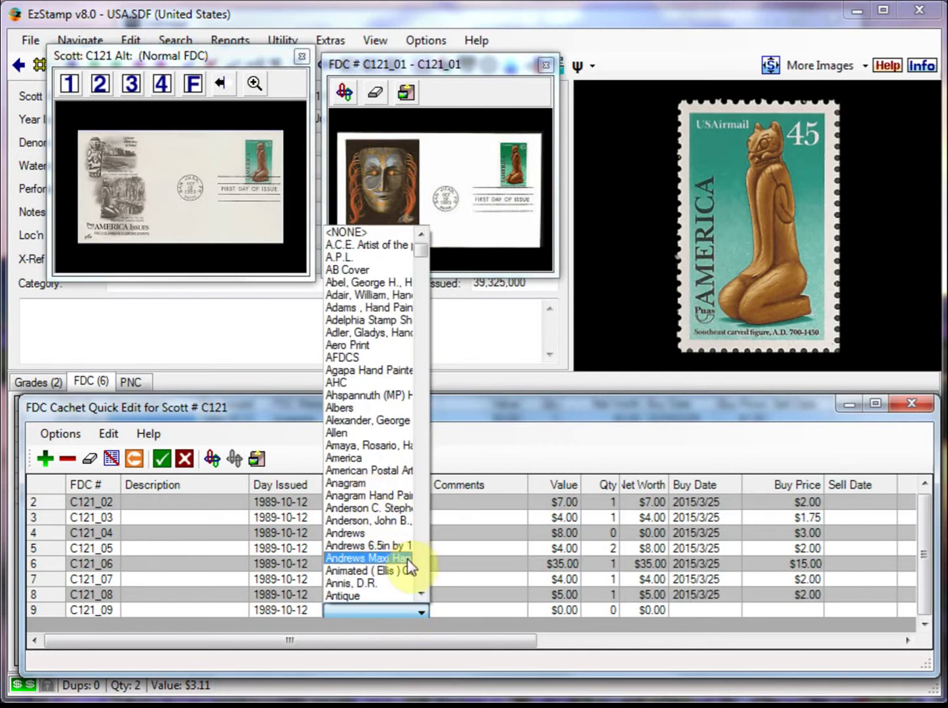
pyautogui.scroll(-10, 417, 590)
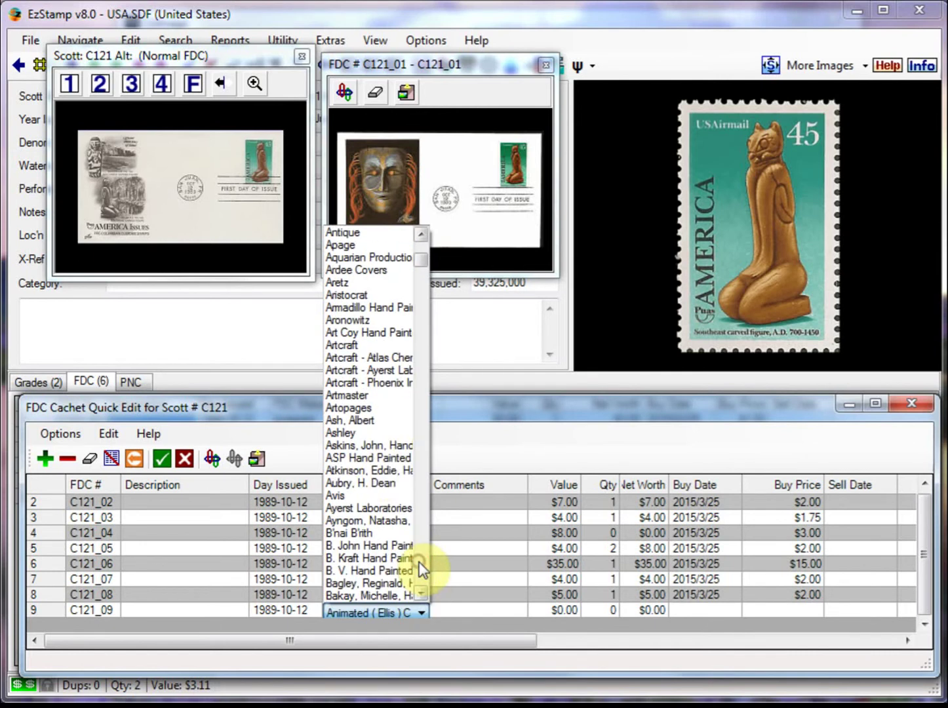
pyautogui.click(351, 348)
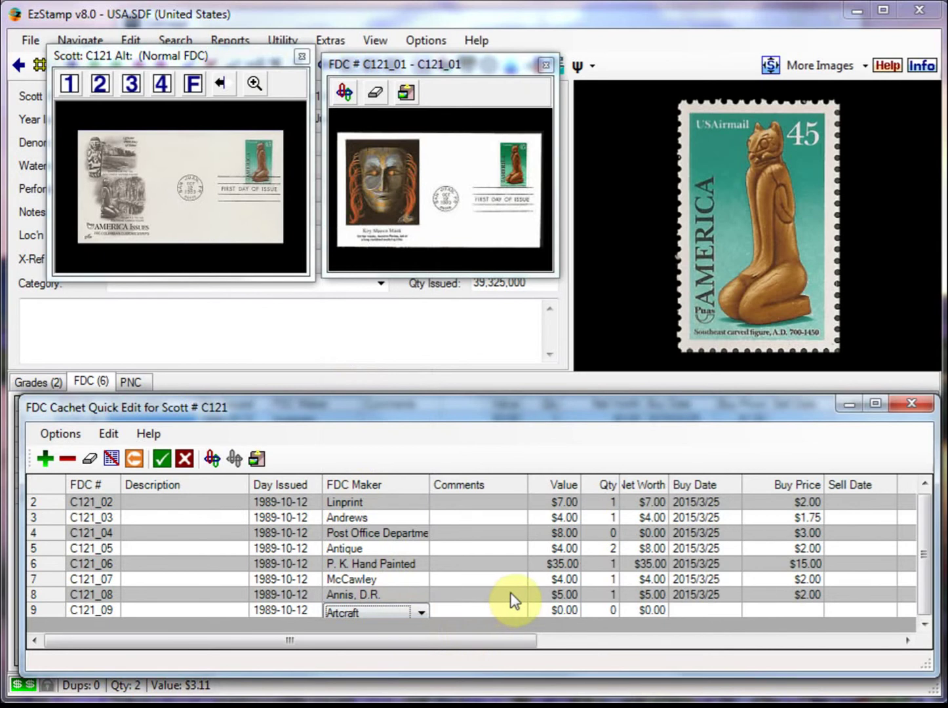
# Give row 9 value $3, quantity 1, buy date 2015/3/25 and buy price $1.
pyautogui.click(543, 598)
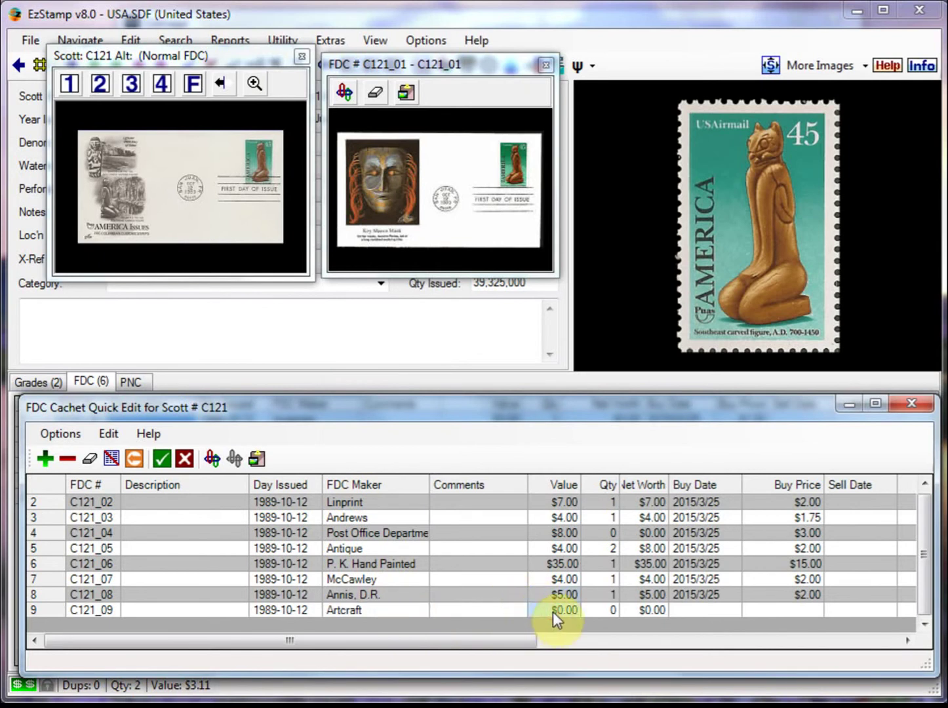
pyautogui.write('3')
pyautogui.click(600, 610)
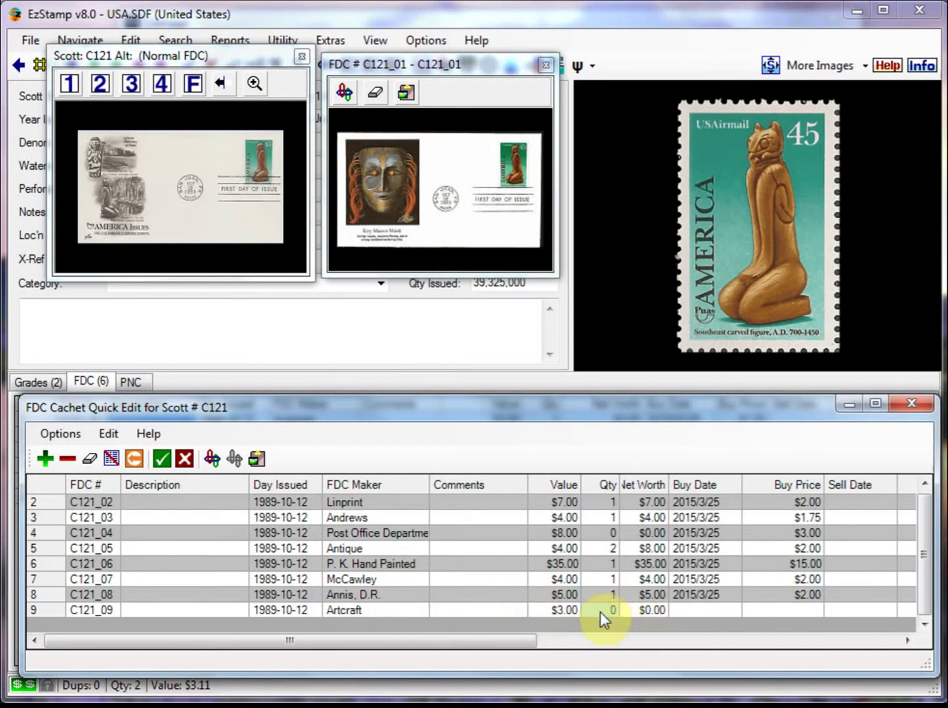
pyautogui.write('1')
pyautogui.click(693, 610)
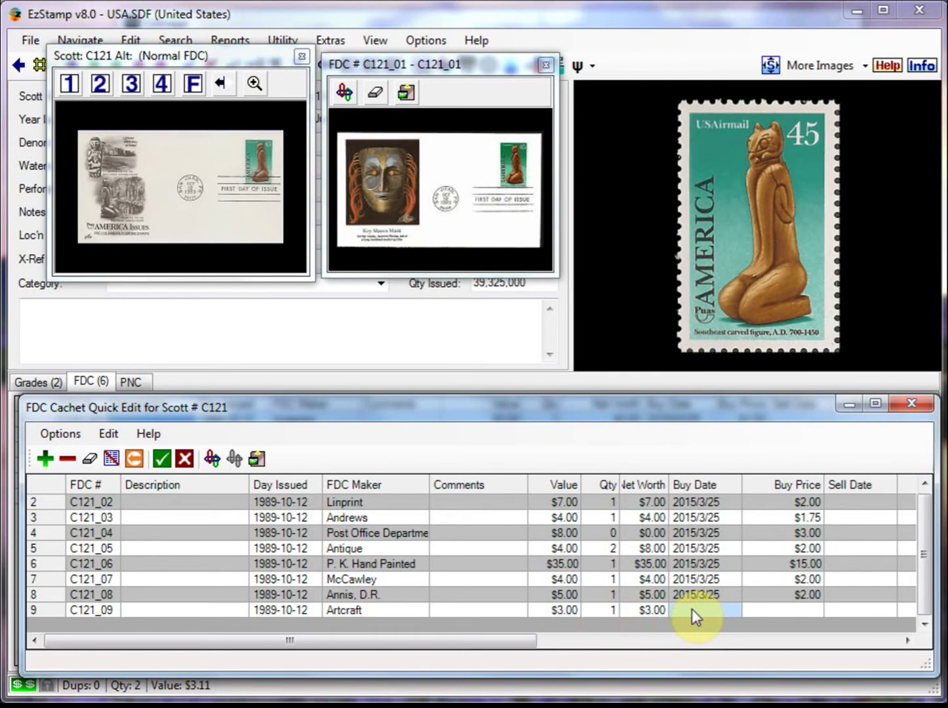
pyautogui.click(798, 616)
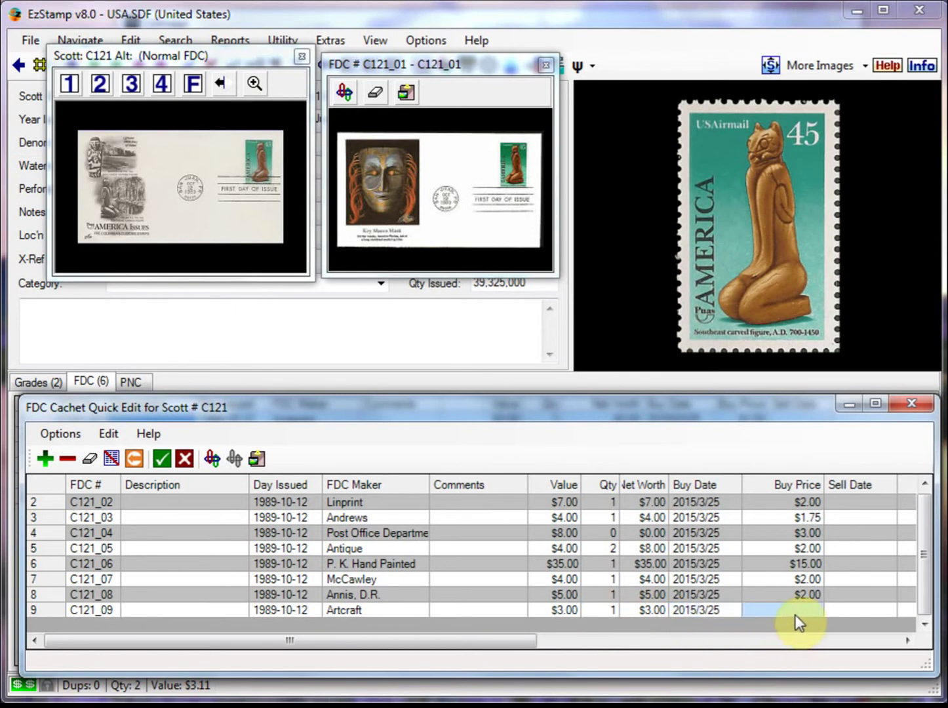
pyautogui.write('1')
pyautogui.press('Tab')
pyautogui.press('Tab')
pyautogui.press('Tab')
pyautogui.press('Tab')
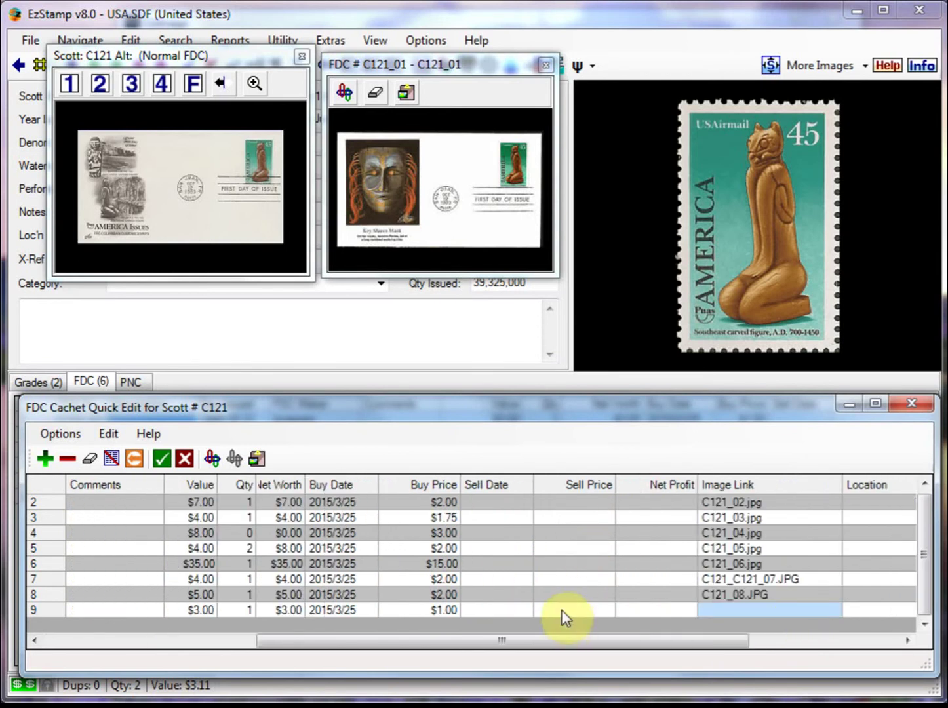
pyautogui.press('super+Tab')
pyautogui.press('super+Tab')
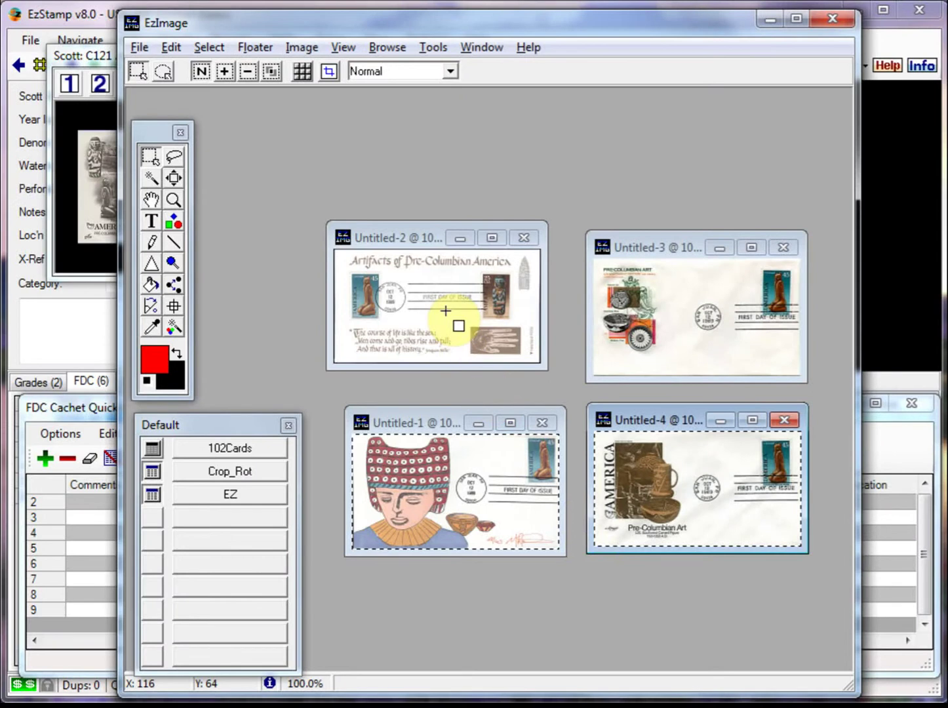
# Copy the Artifacts of Pre-Columbian America cover and link it to row 9 as C121_09.JPG.
pyautogui.click(447, 303)
pyautogui.hotkey('ctrl', 'a')
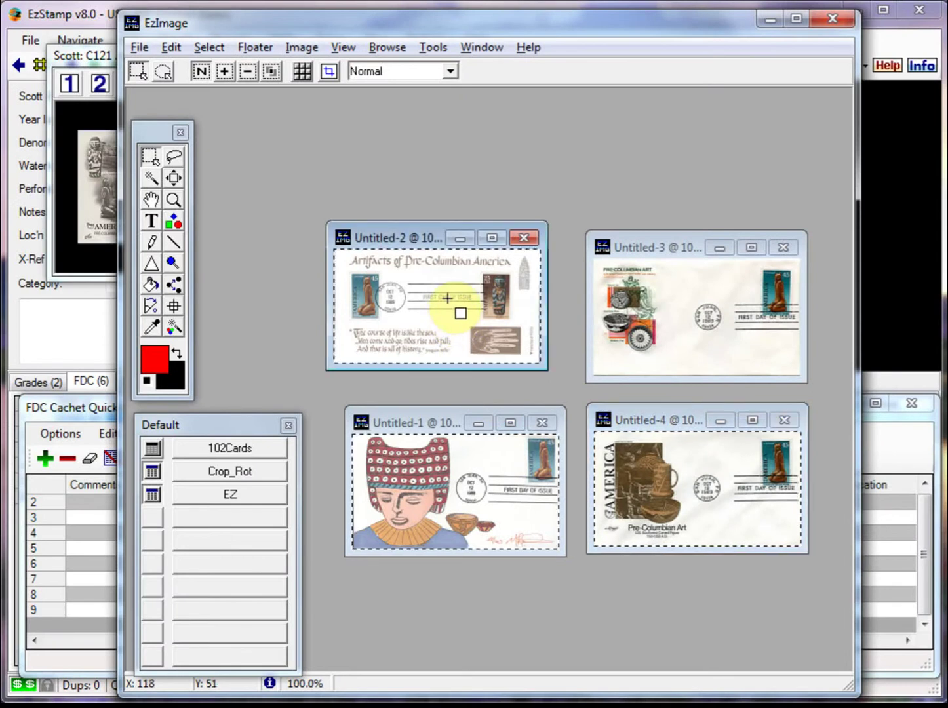
pyautogui.click(90, 329)
pyautogui.click(257, 453)
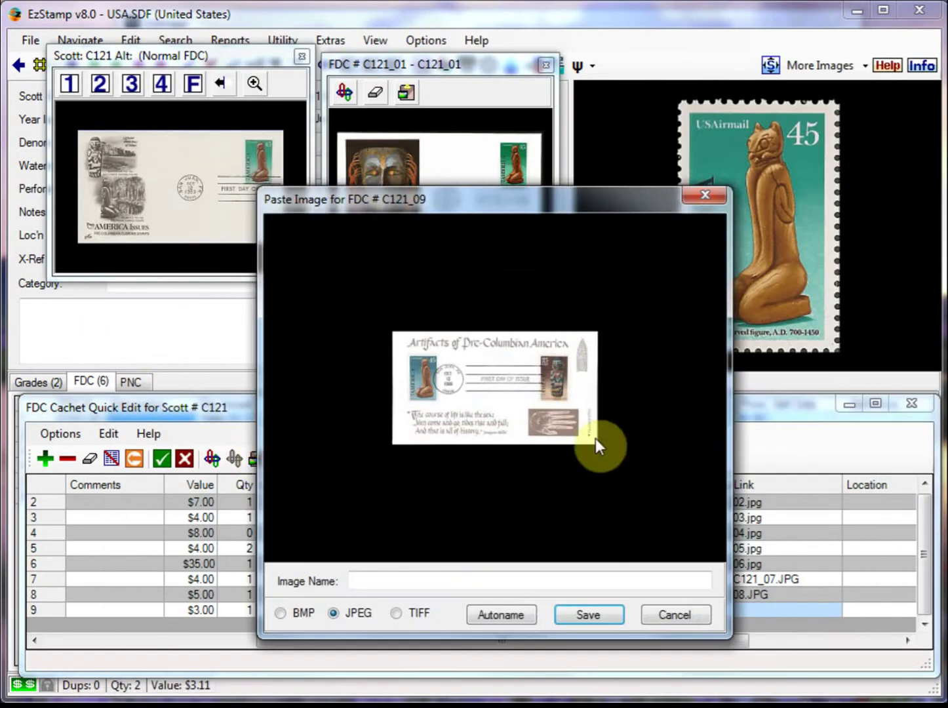
pyautogui.click(514, 617)
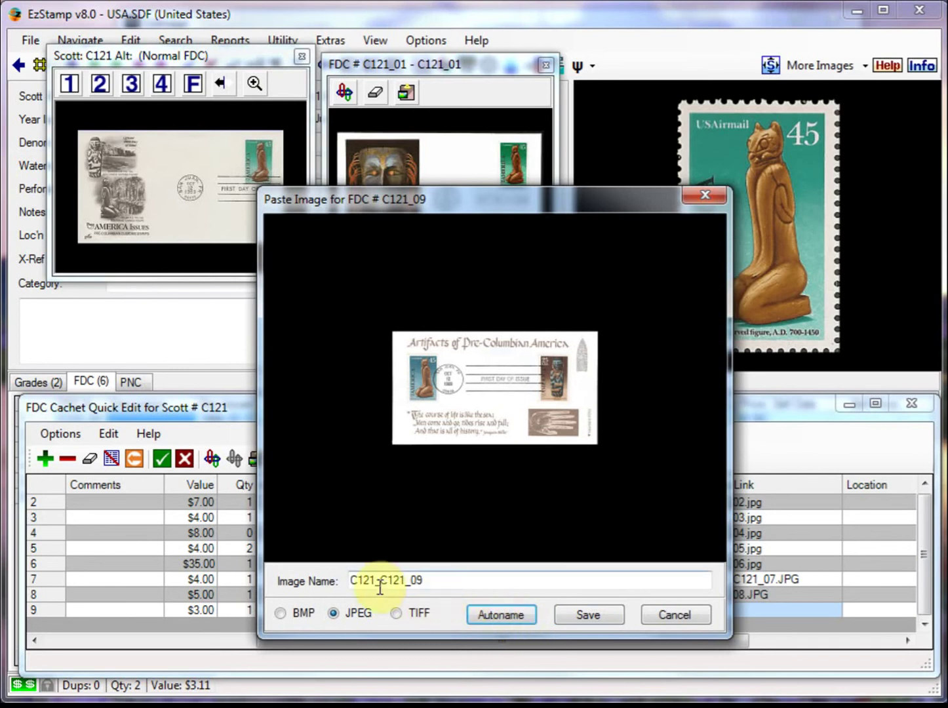
pyautogui.moveTo(379, 588); pyautogui.dragTo(243, 592)
pyautogui.press('BackSpace')
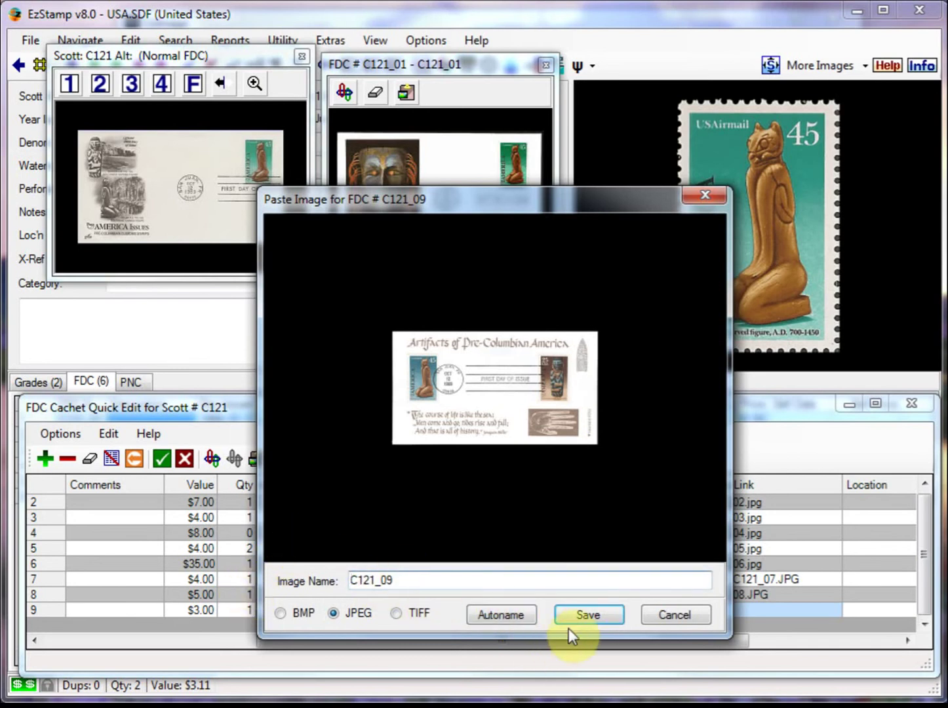
pyautogui.click(576, 621)
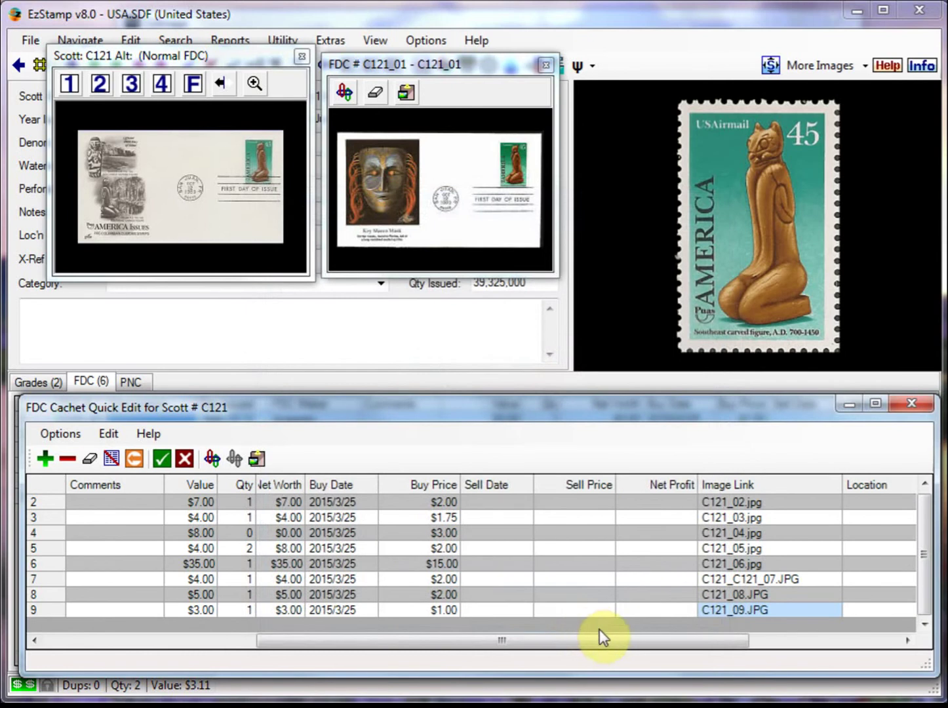
pyautogui.moveTo(600, 638); pyautogui.dragTo(330, 686)
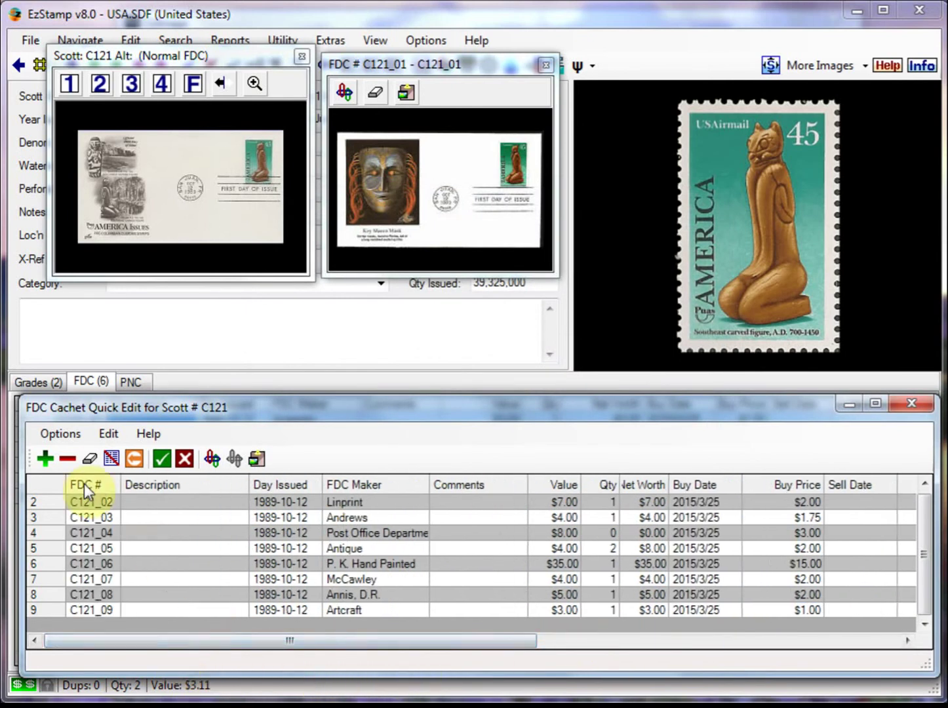
# Add row 10 as C121_10 with maker AFDCS.
pyautogui.click(48, 460)
pyautogui.click(81, 628)
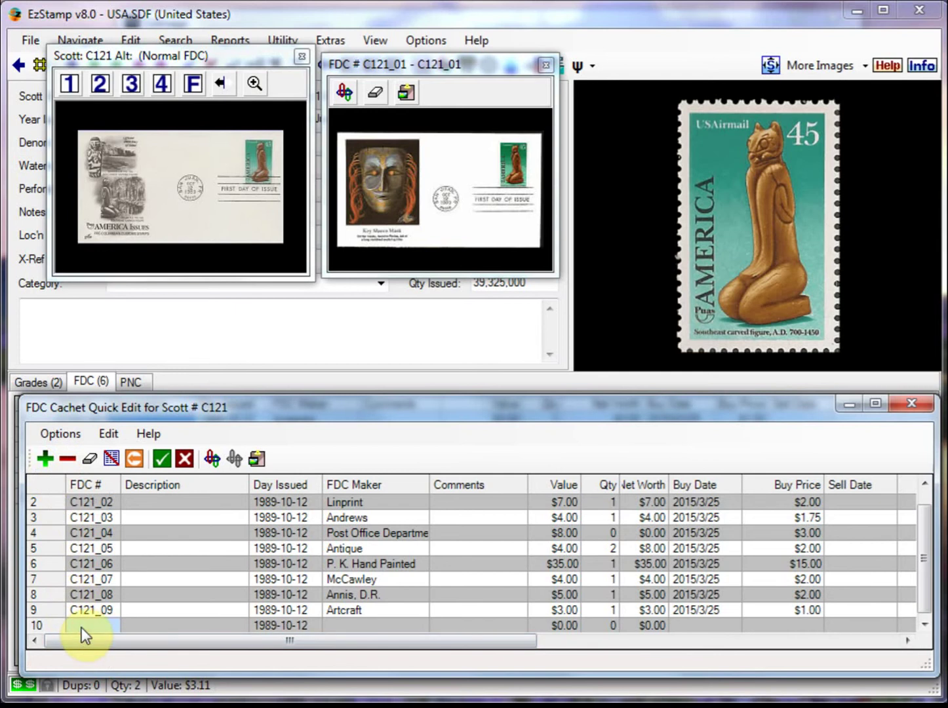
pyautogui.write('C121')
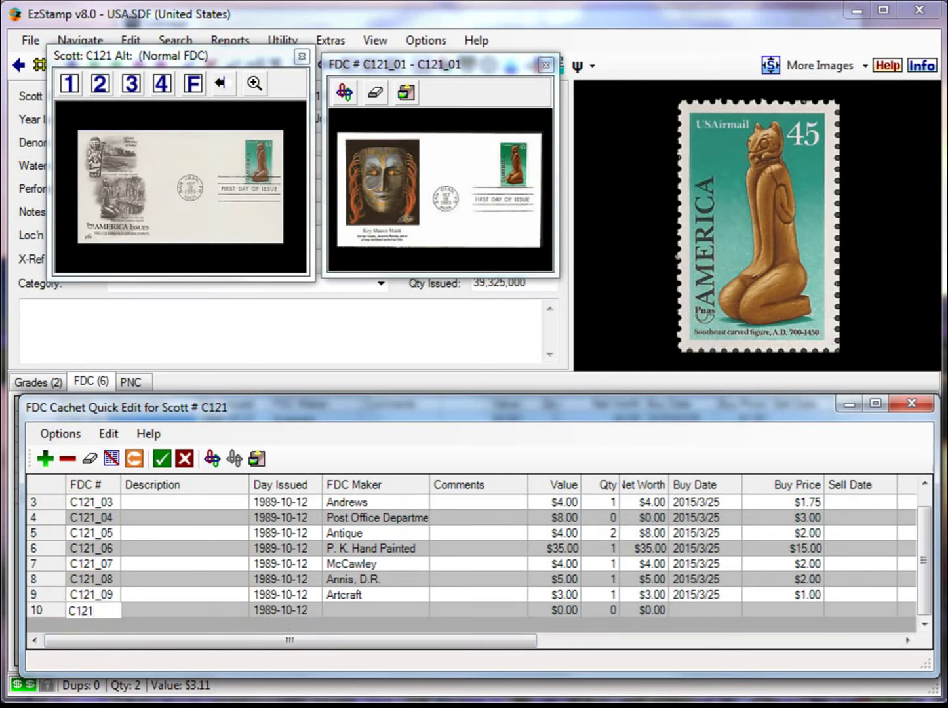
pyautogui.write('_10')
pyautogui.click(346, 612)
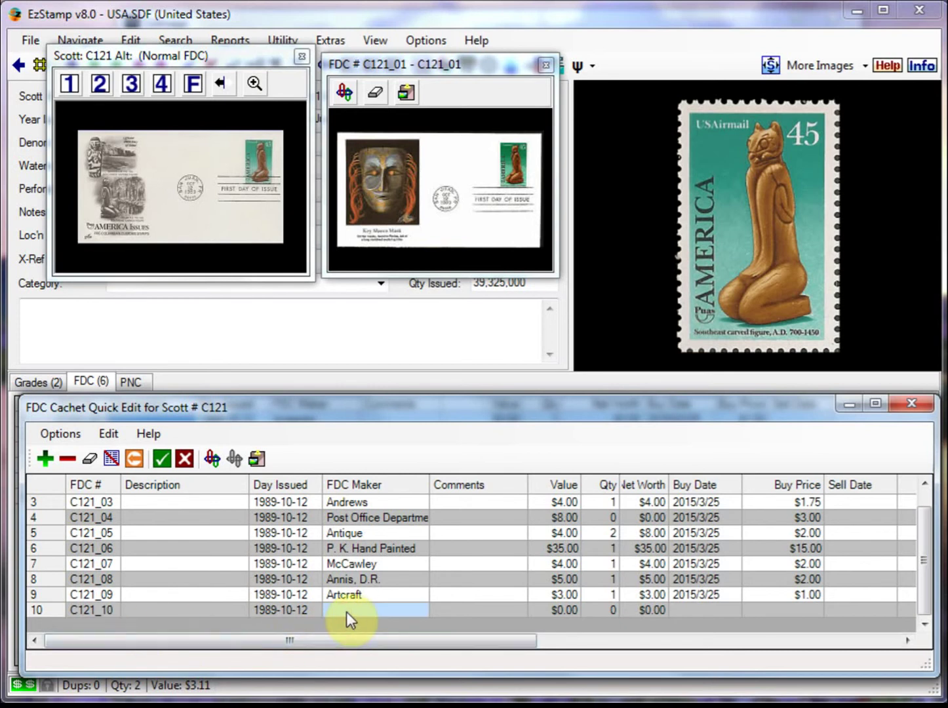
pyautogui.click(418, 611)
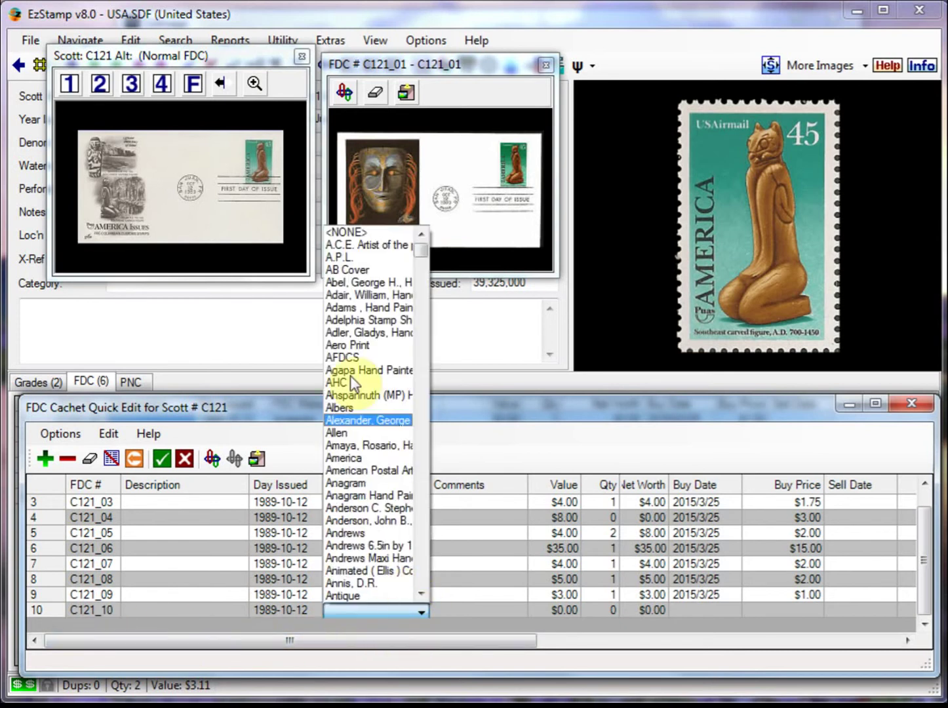
pyautogui.click(345, 357)
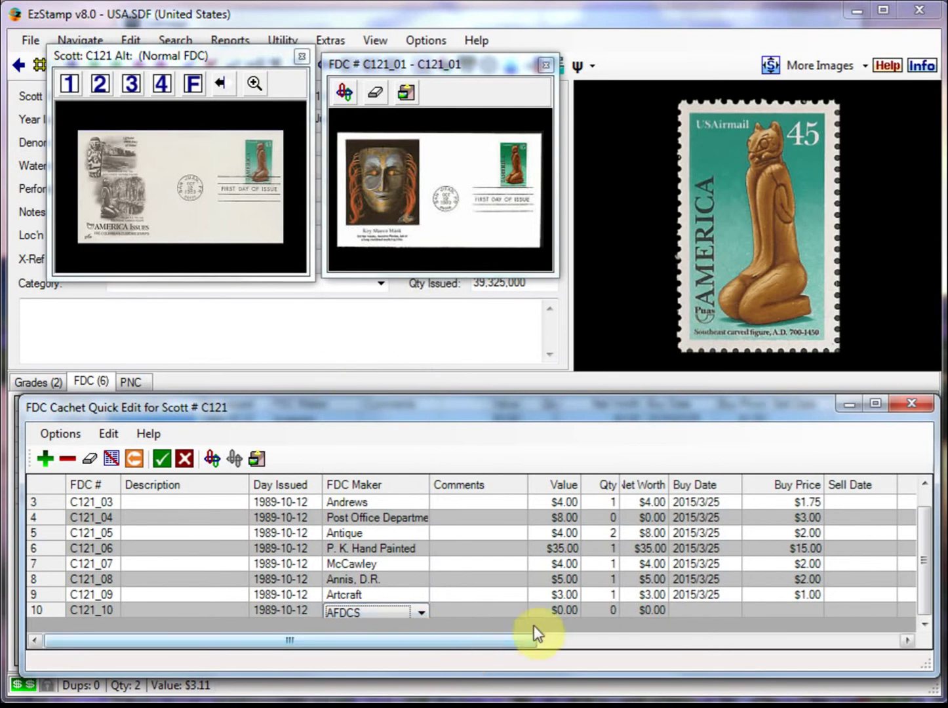
# Give row 10 value $6, quantity 2, buy date 2015/3/25 and buy price $2.
pyautogui.click(552, 611)
pyautogui.write('6')
pyautogui.click(614, 612)
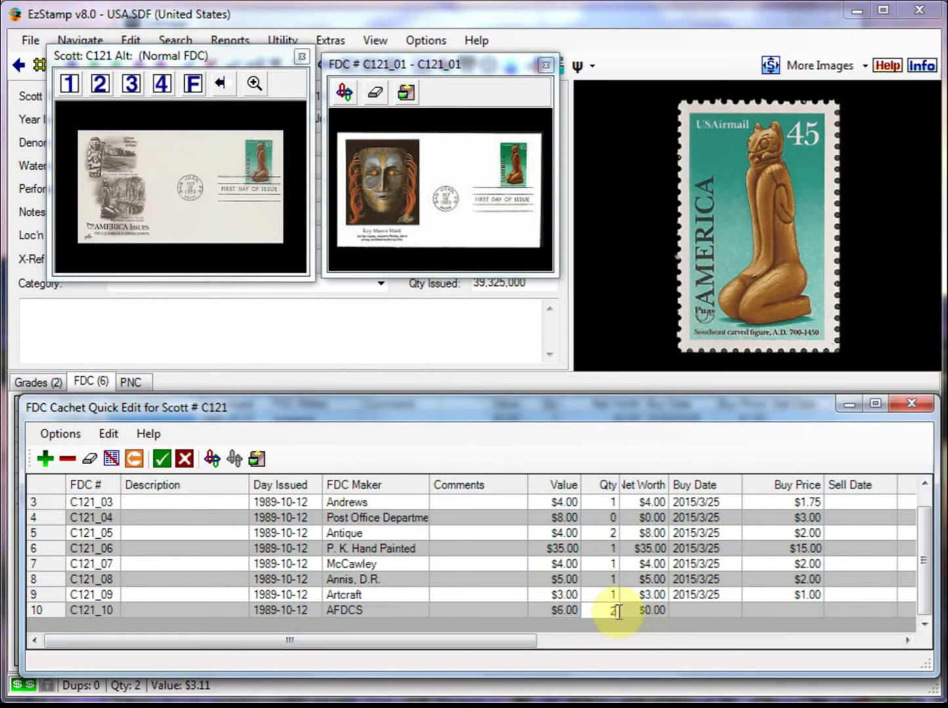
pyautogui.write('2')
pyautogui.click(639, 612)
pyautogui.click(678, 609)
pyautogui.click(786, 609)
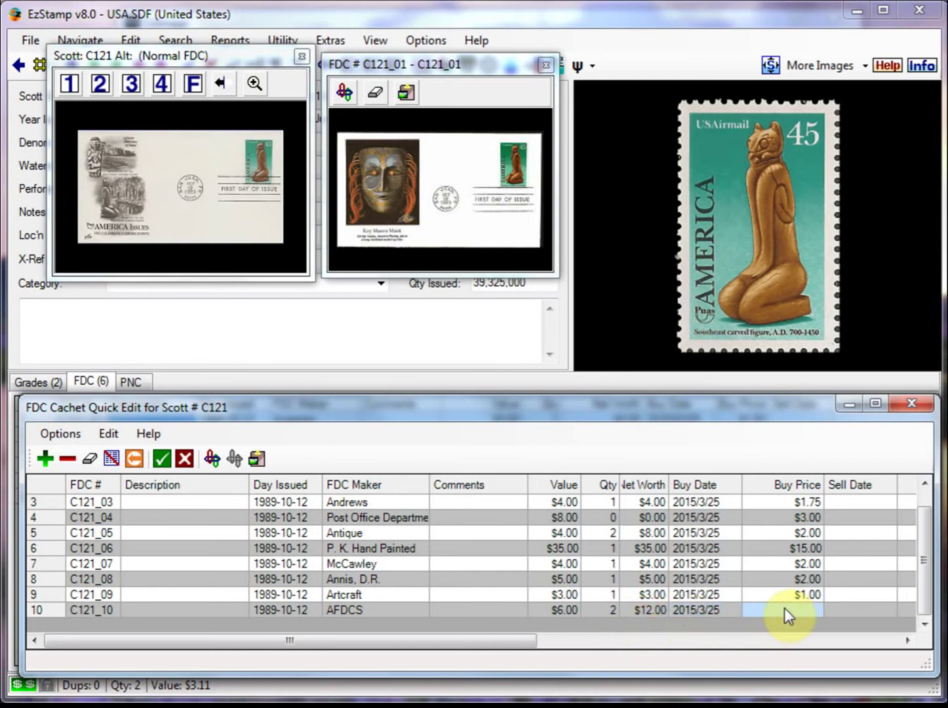
pyautogui.write('2')
pyautogui.press('Tab')
pyautogui.press('Tab')
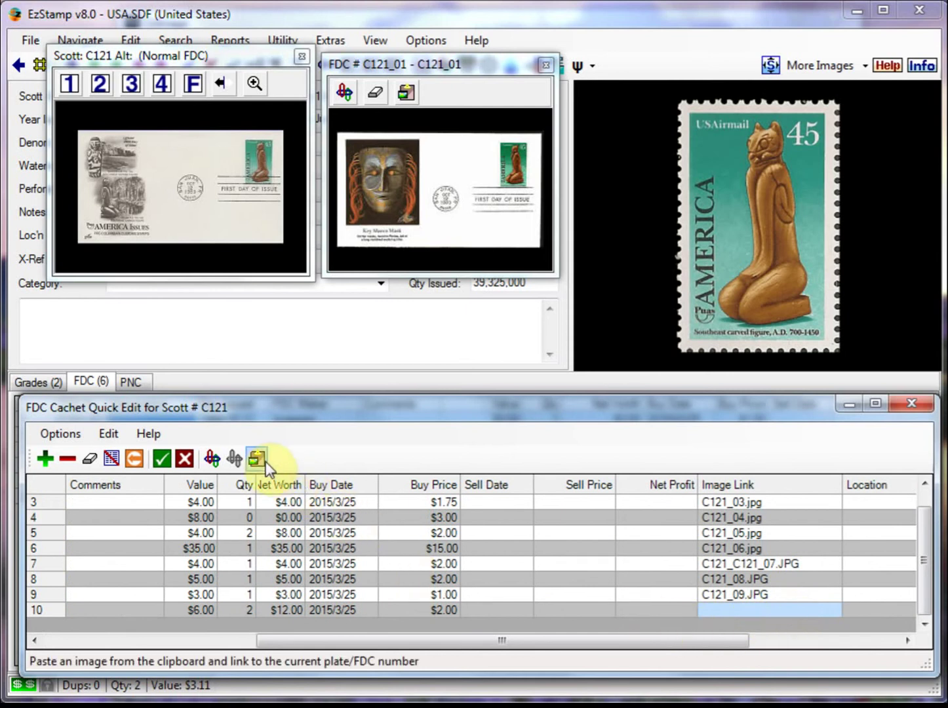
pyautogui.click(258, 459)
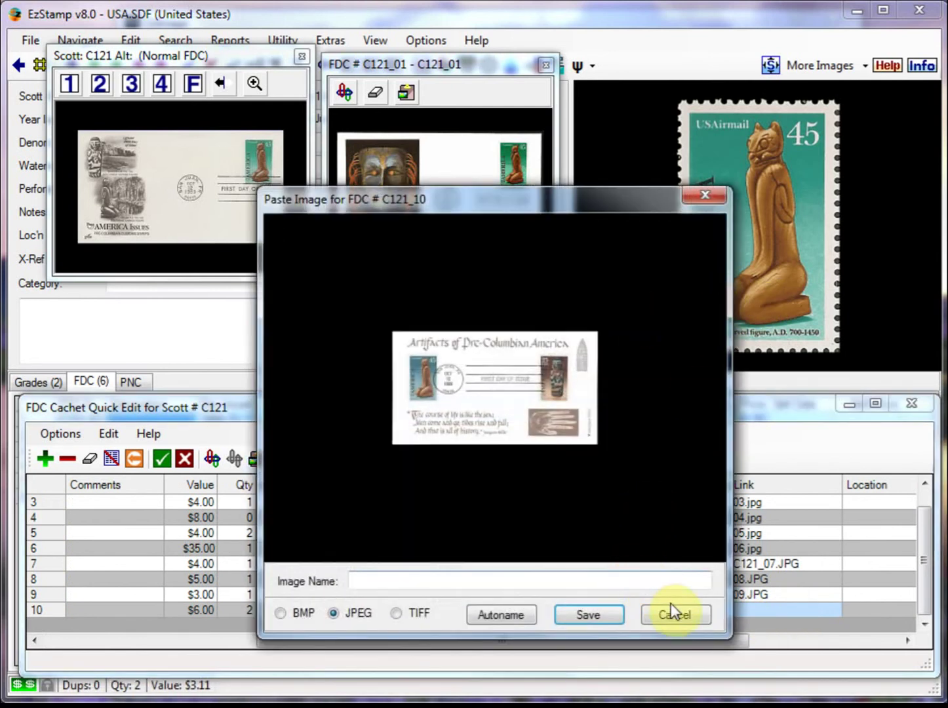
# Replace the wrong paste with the Untitled-3 cover saved as C121_10.JPG, then apply the edits.
pyautogui.click(675, 614)
pyautogui.press('super+Tab')
pyautogui.press('super+Tab')
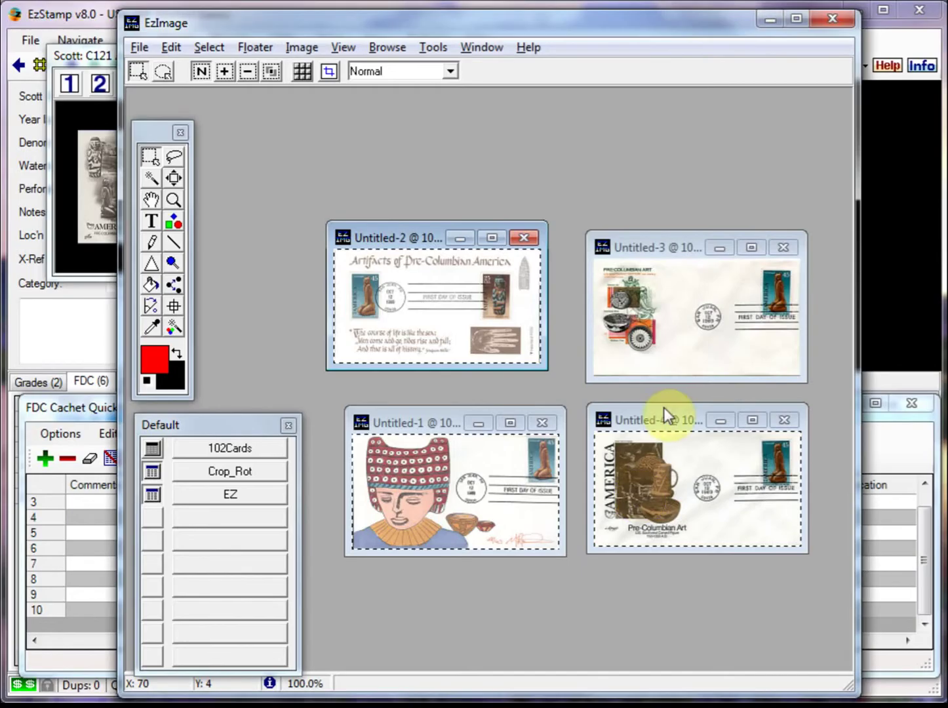
pyautogui.click(665, 366)
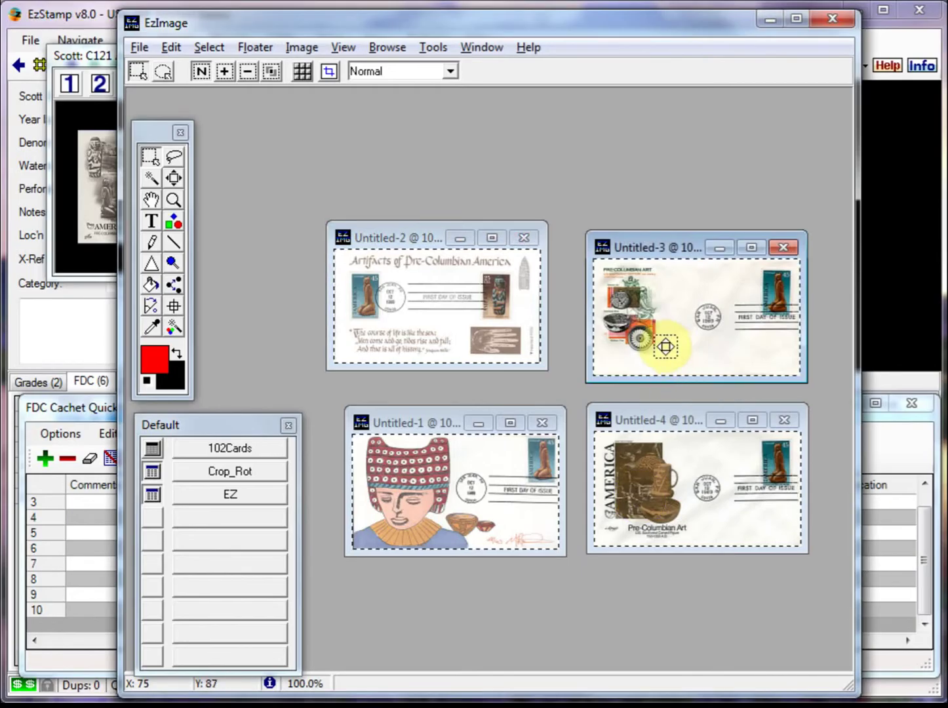
pyautogui.click(59, 411)
pyautogui.click(255, 459)
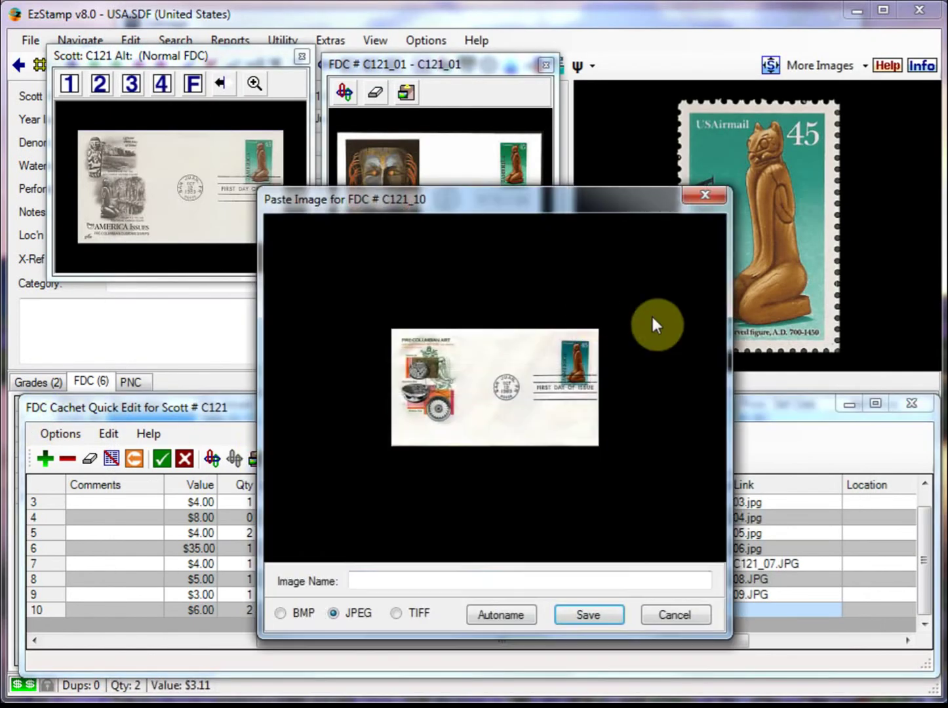
pyautogui.click(509, 614)
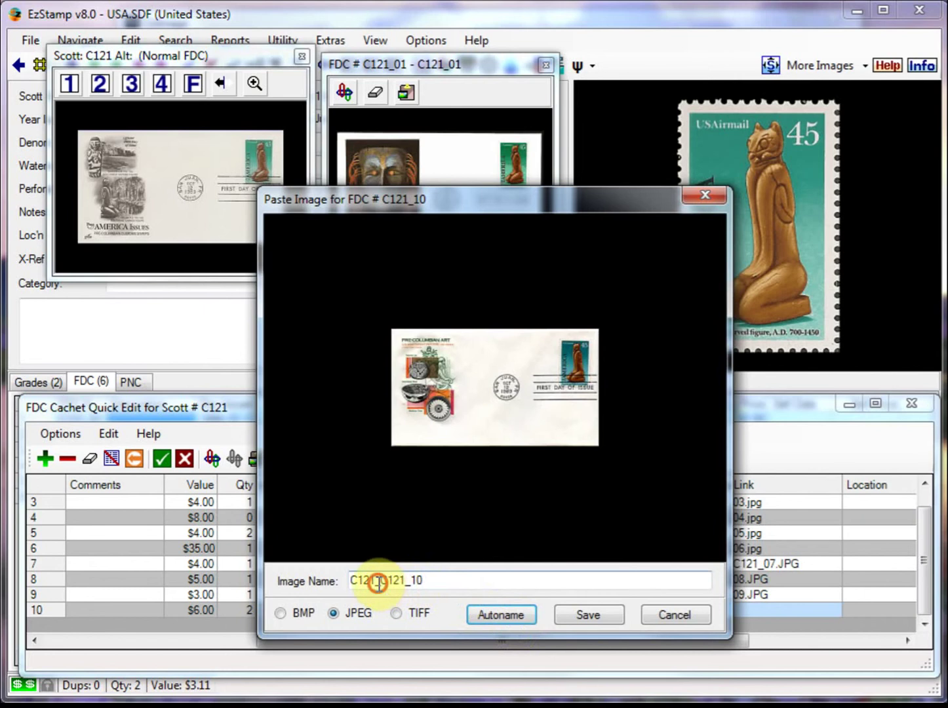
pyautogui.moveTo(382, 582); pyautogui.dragTo(236, 580)
pyautogui.press('BackSpace')
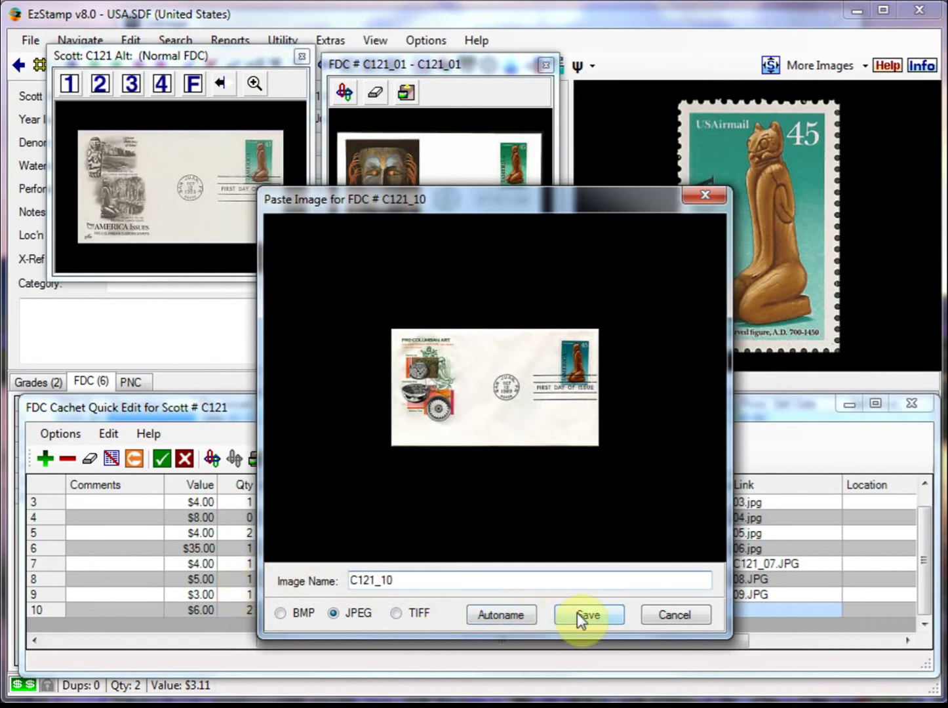
pyautogui.click(578, 614)
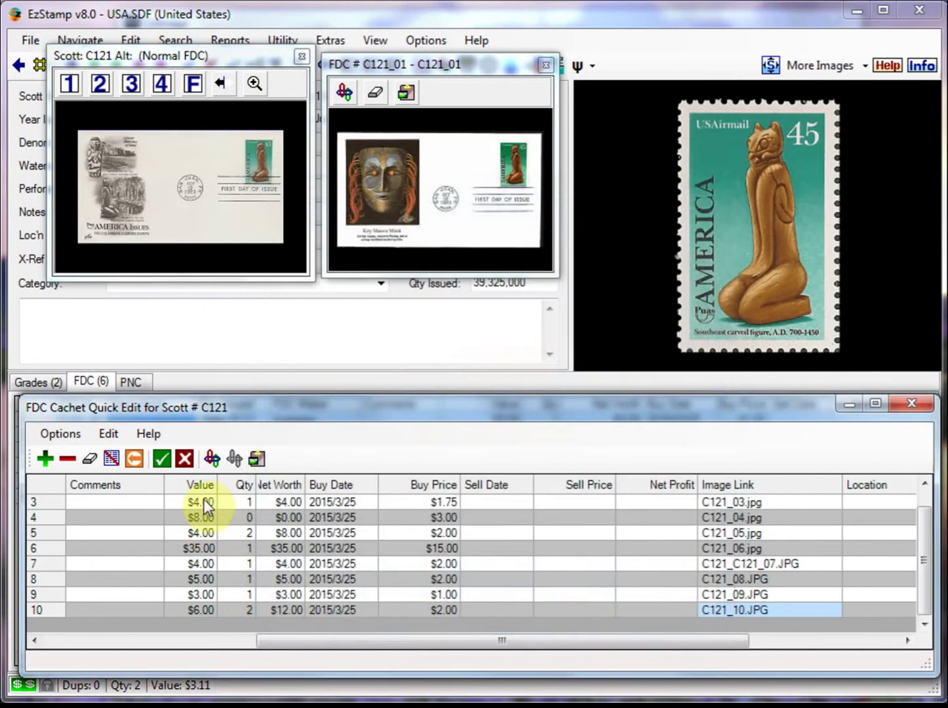
pyautogui.click(165, 460)
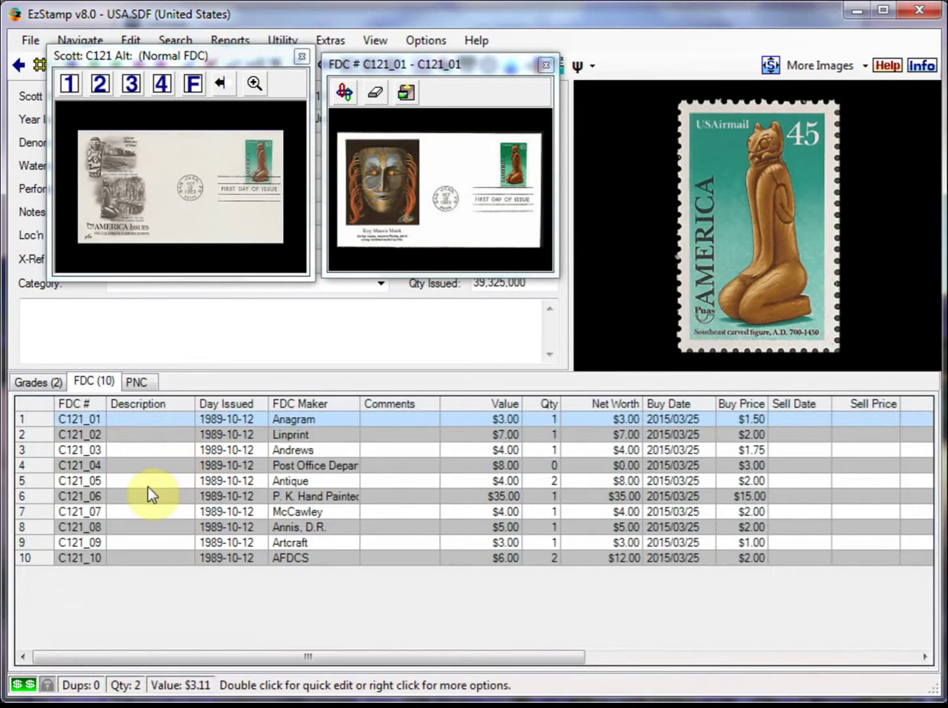
# Preview cachet images from C121_10 up to C121_01, then close both image windows.
pyautogui.click(111, 557)
pyautogui.click(90, 543)
pyautogui.press('Up')
pyautogui.press('Up')
pyautogui.press('Up')
pyautogui.press('Up')
pyautogui.press('Up')
pyautogui.press('Up')
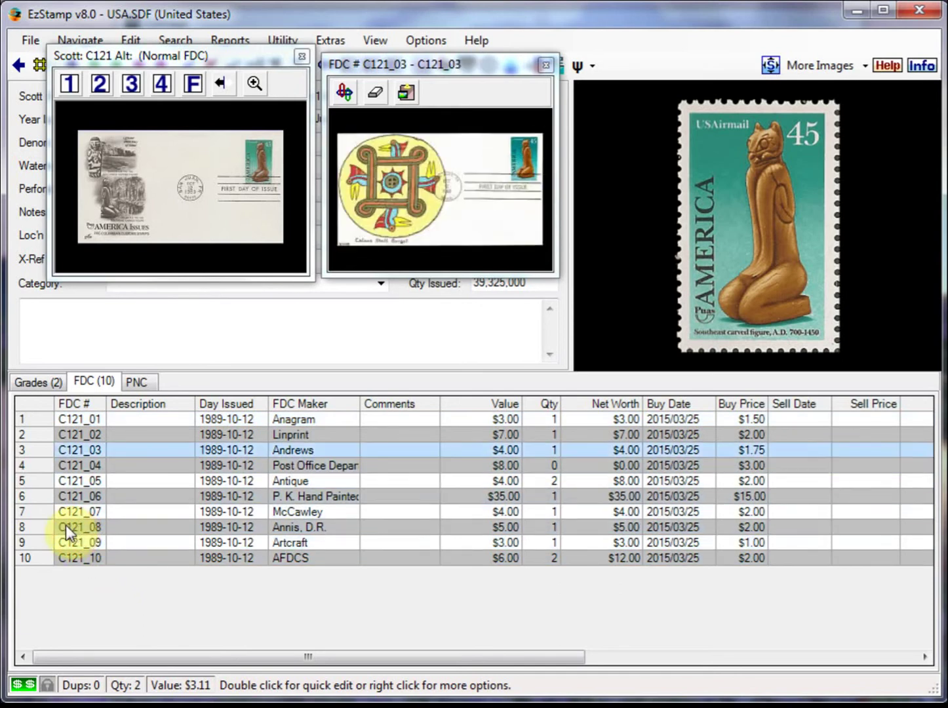
pyautogui.press('Up')
pyautogui.press('Up')
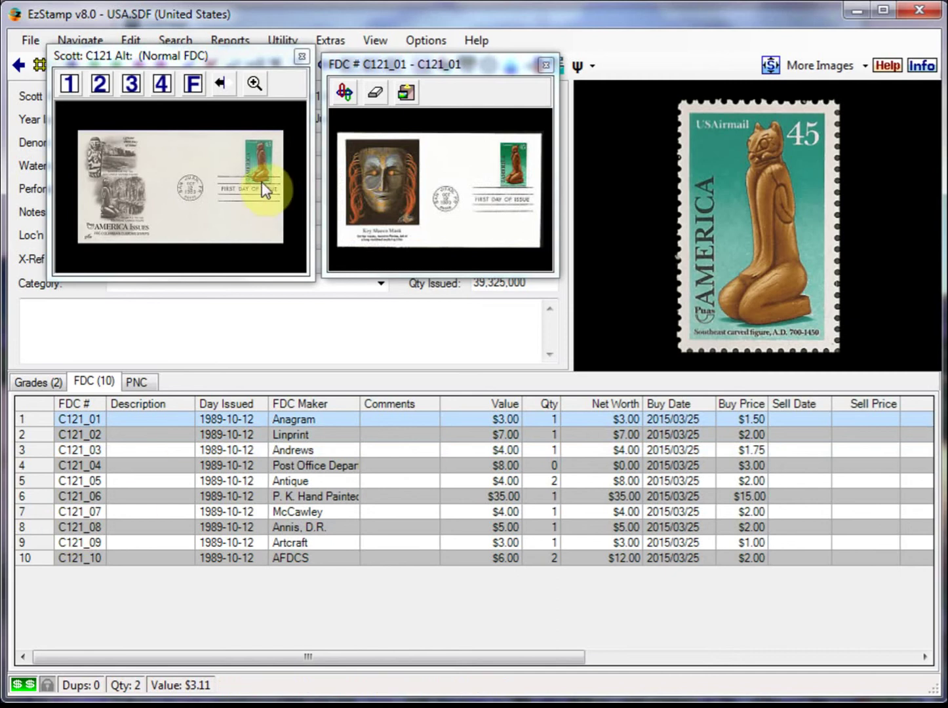
pyautogui.click(541, 69)
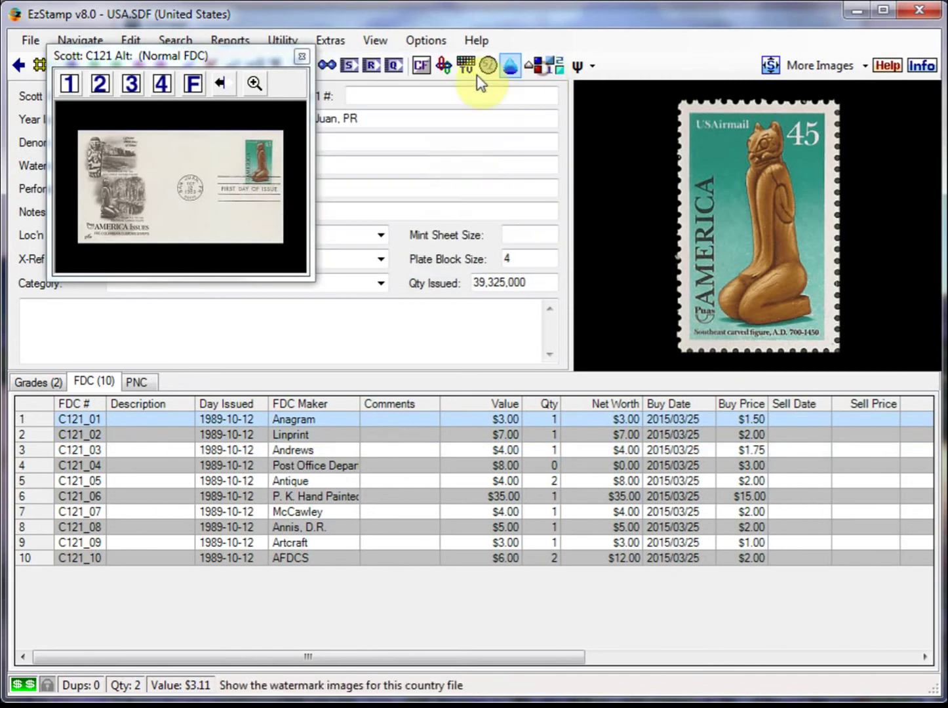
pyautogui.click(303, 58)
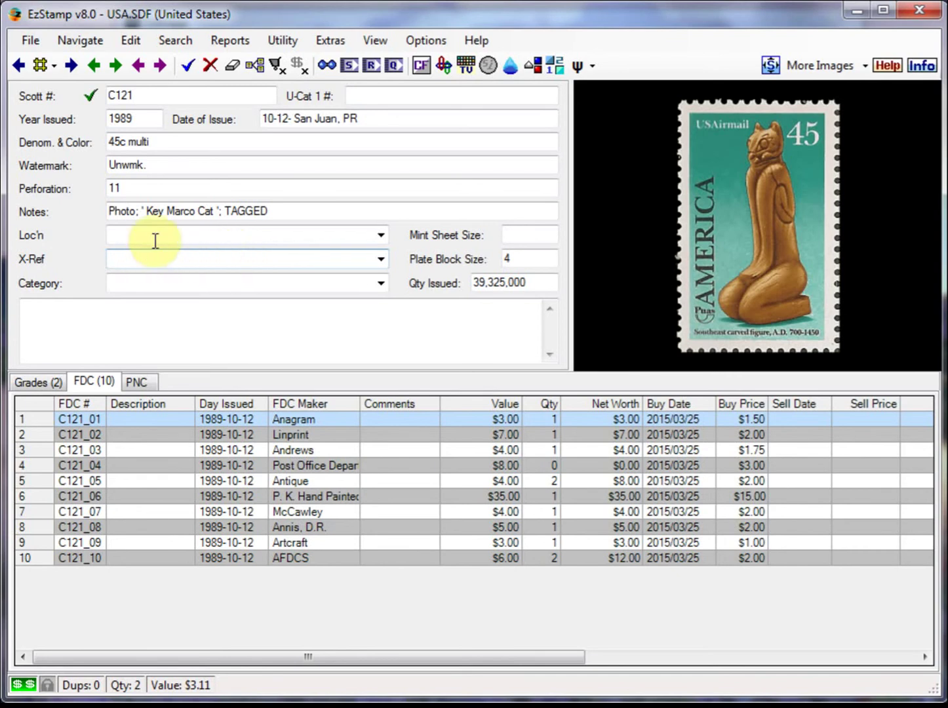
pyautogui.click(221, 47)
pyautogui.click(269, 147)
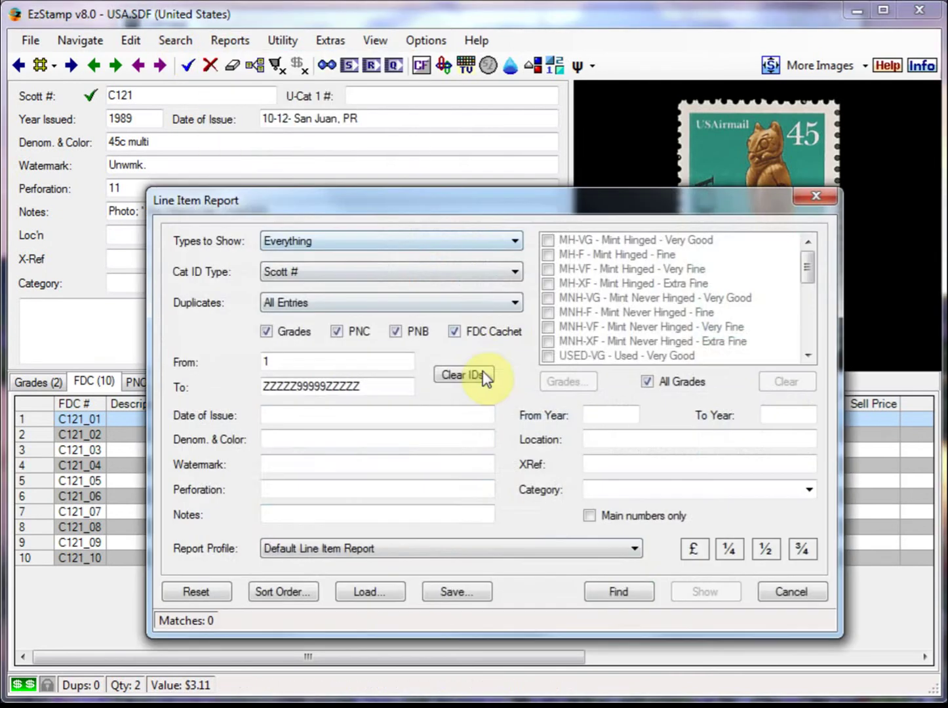
pyautogui.click(613, 591)
pyautogui.click(695, 591)
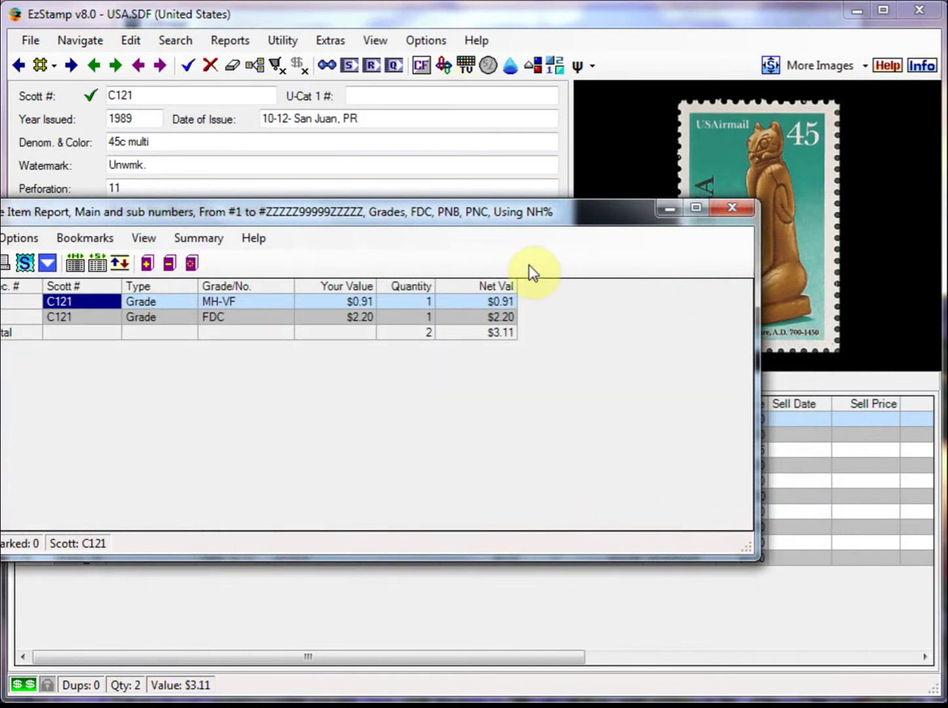
pyautogui.moveTo(472, 213); pyautogui.dragTo(535, 206)
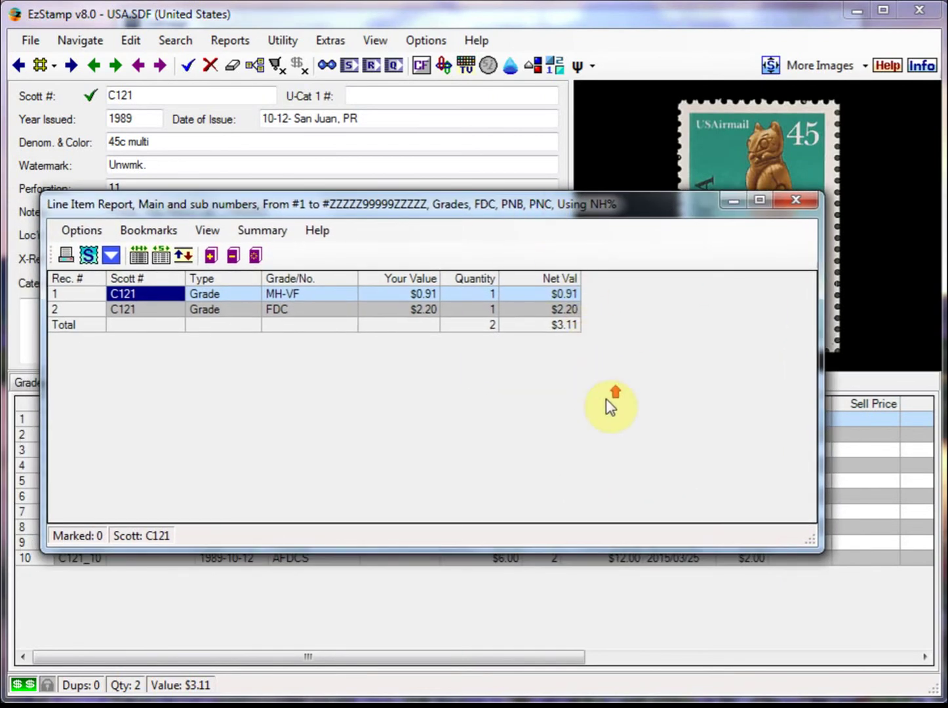
pyautogui.click(797, 200)
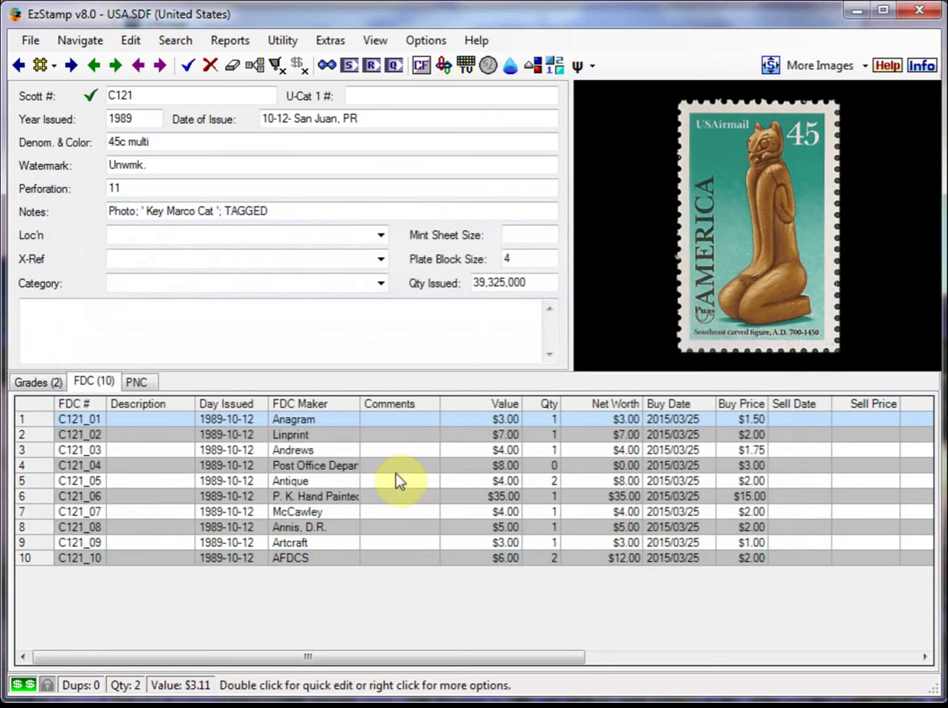
# Cancel the pending FDC cachet search and save C121's changes to inventory.
pyautogui.click(174, 41)
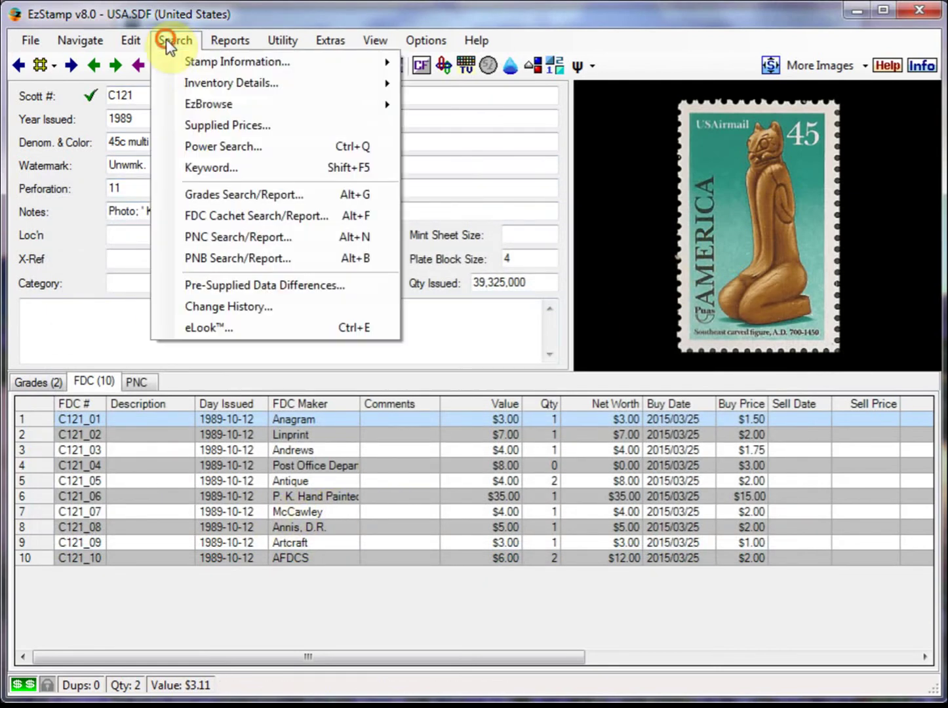
pyautogui.click(240, 221)
pyautogui.click(370, 510)
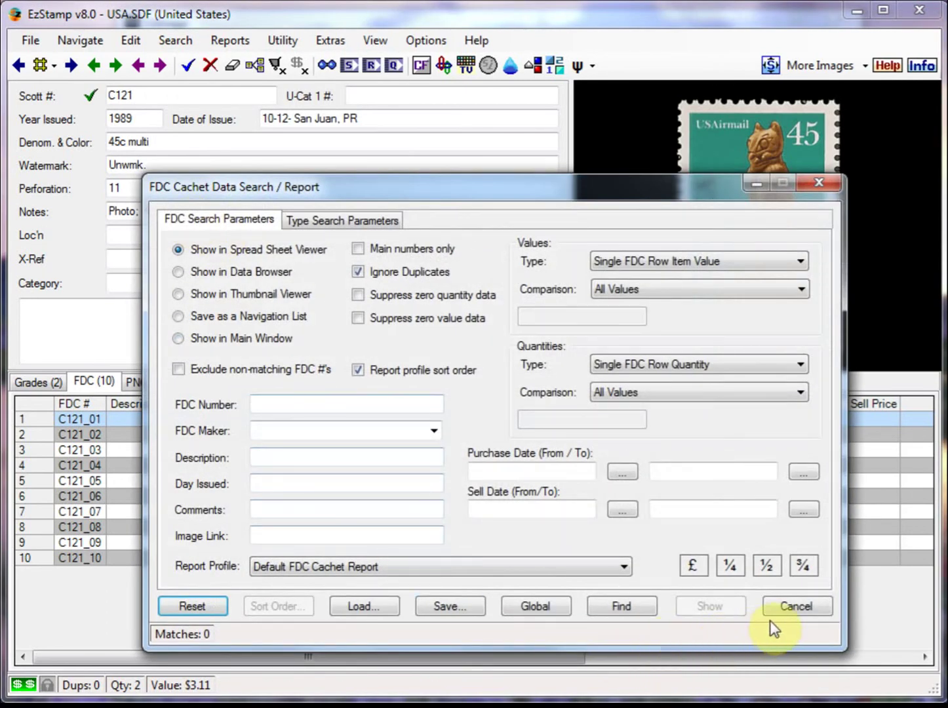
pyautogui.click(773, 610)
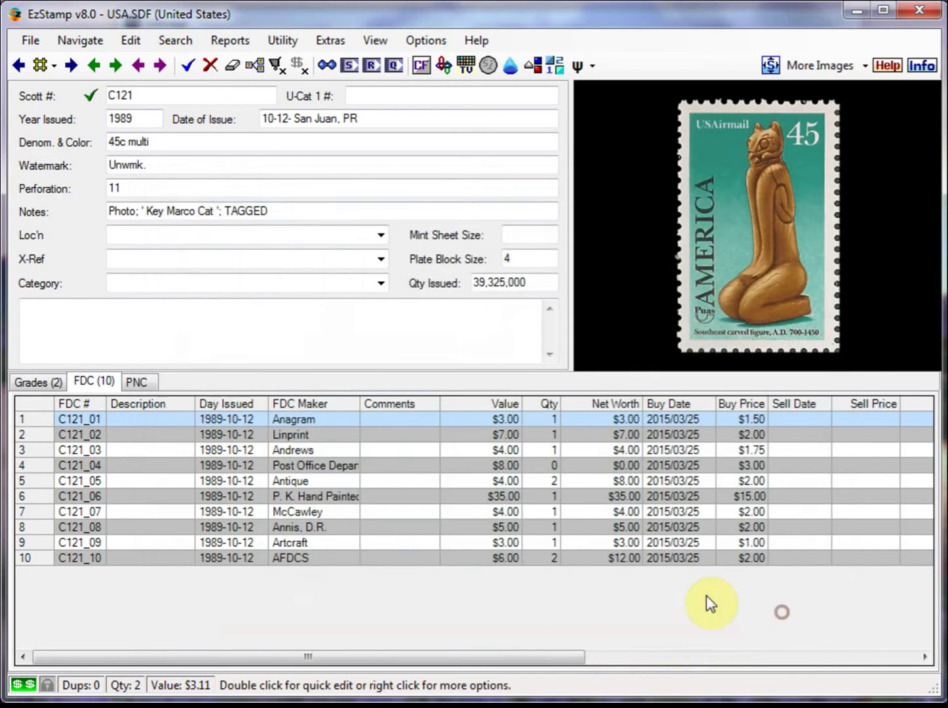
pyautogui.click(185, 71)
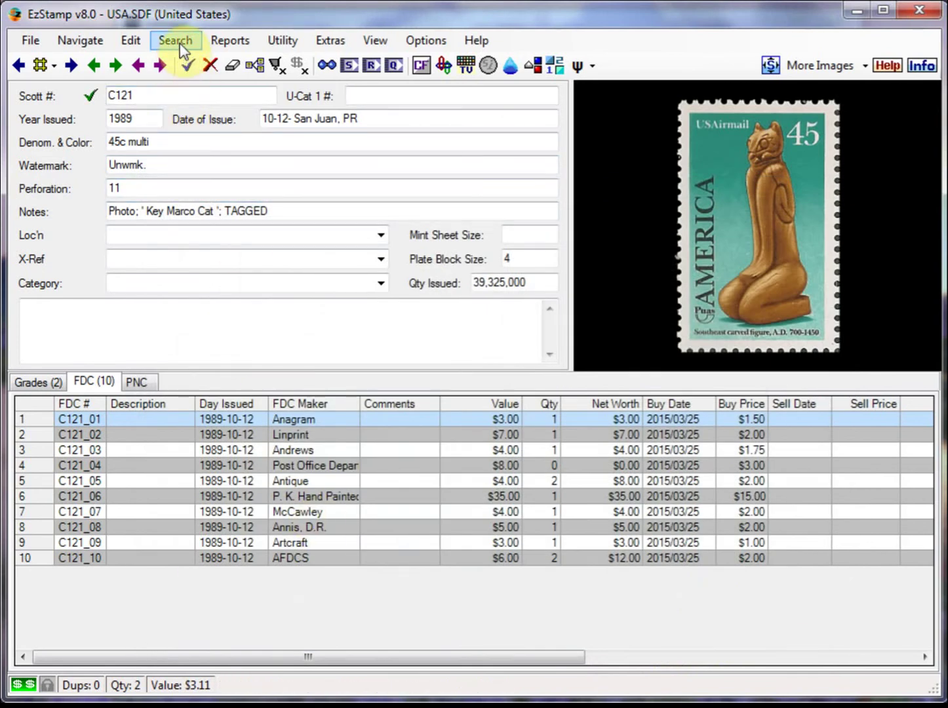
# Run the Line Item Report showing 11 lines, quantity 13, worth $84.11, then close it.
pyautogui.click(182, 46)
pyautogui.moveTo(214, 42)
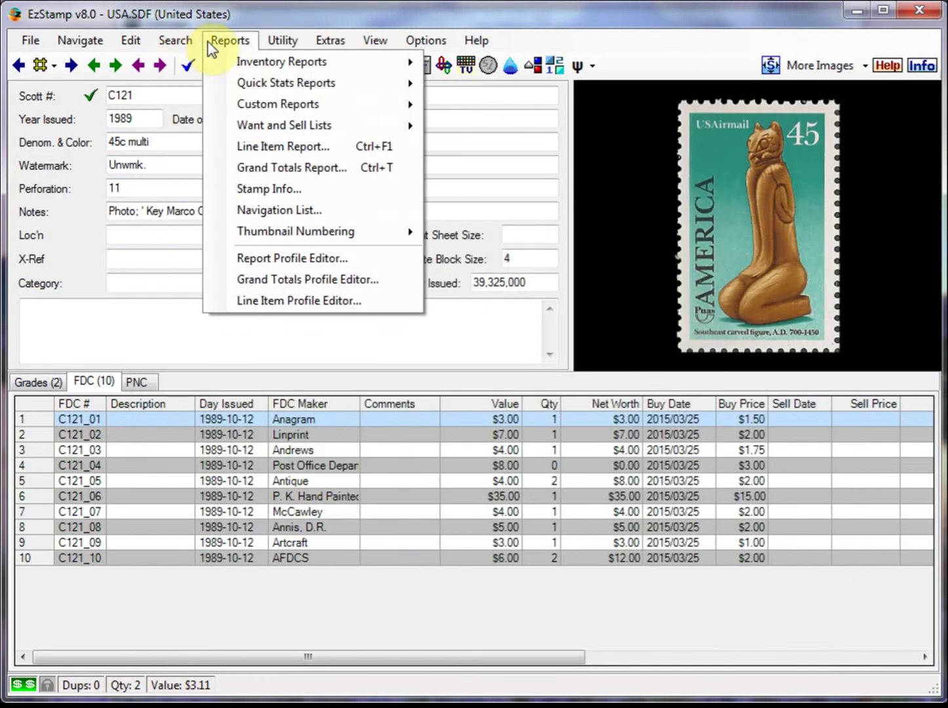
pyautogui.click(284, 147)
pyautogui.click(621, 594)
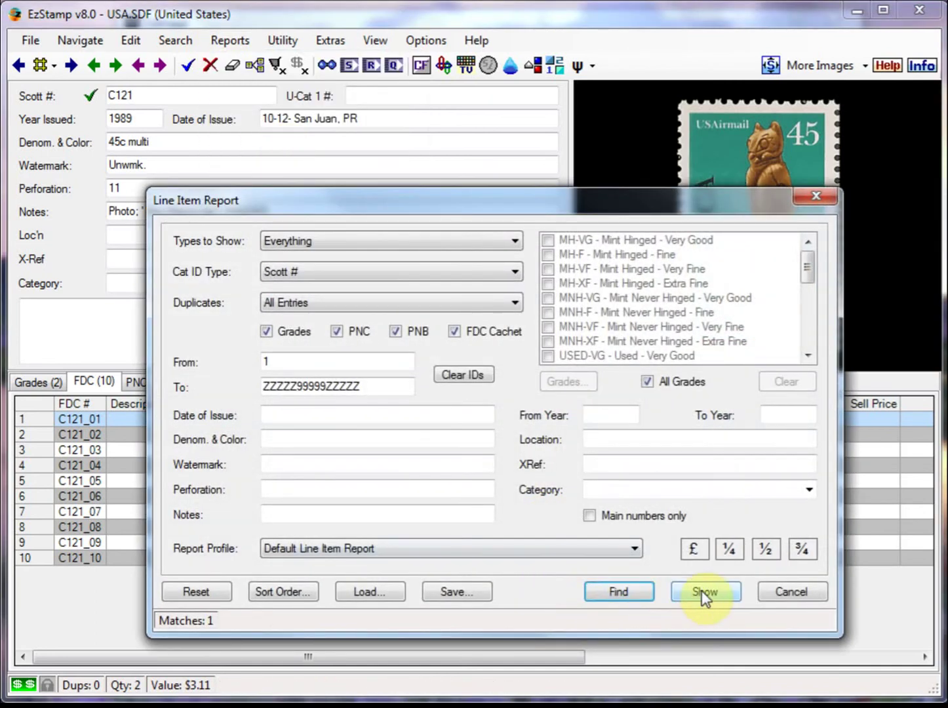
pyautogui.click(704, 591)
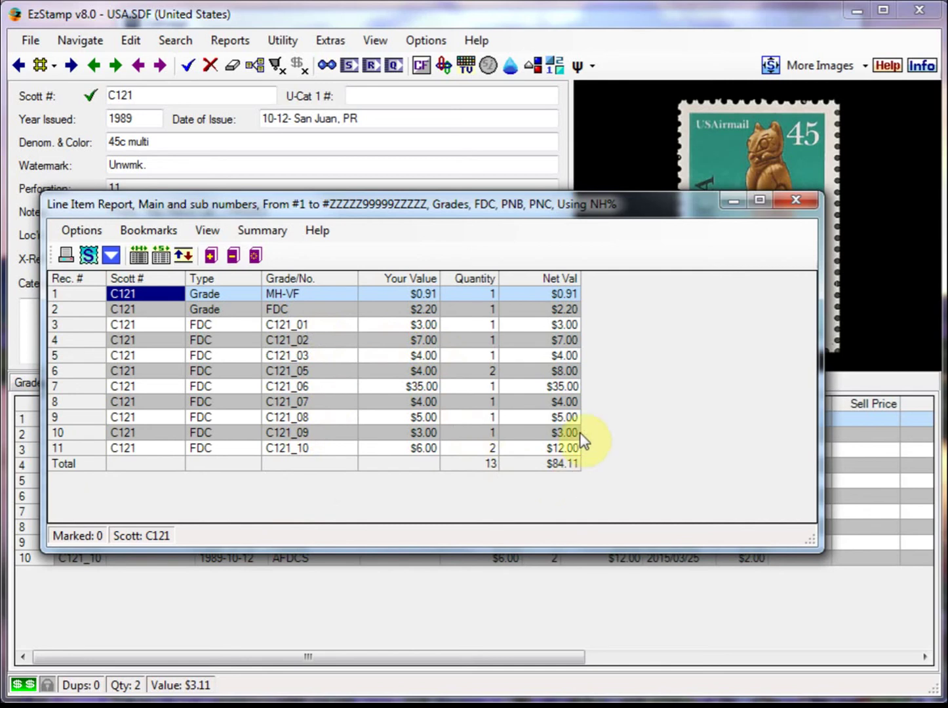
pyautogui.click(797, 201)
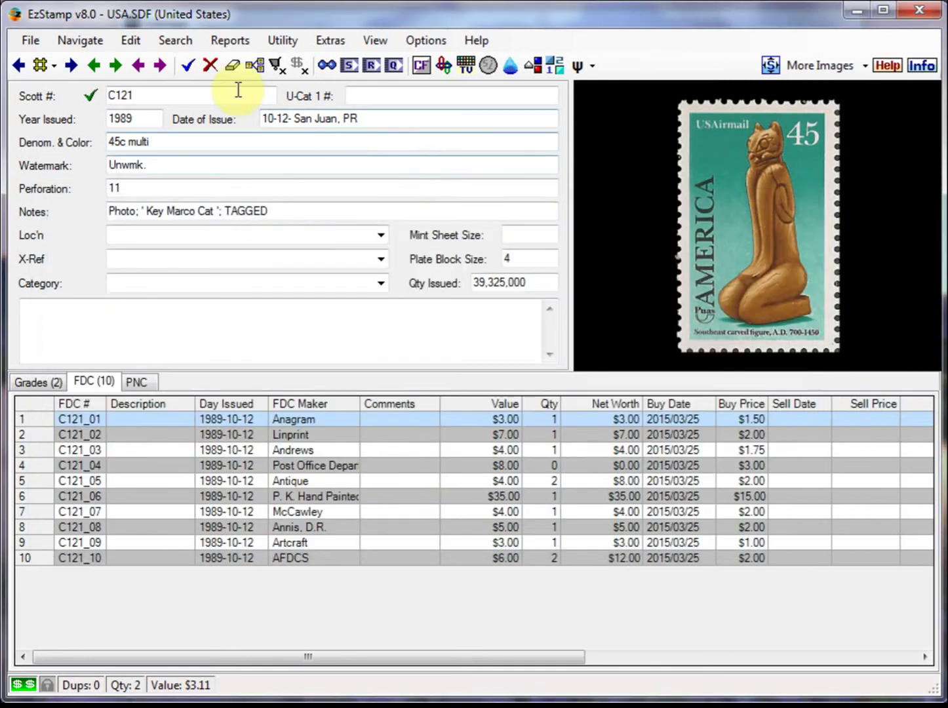
# Generate the FDC cachet report for C121_01–C121_10 and move it to reveal the quantity column.
pyautogui.click(172, 46)
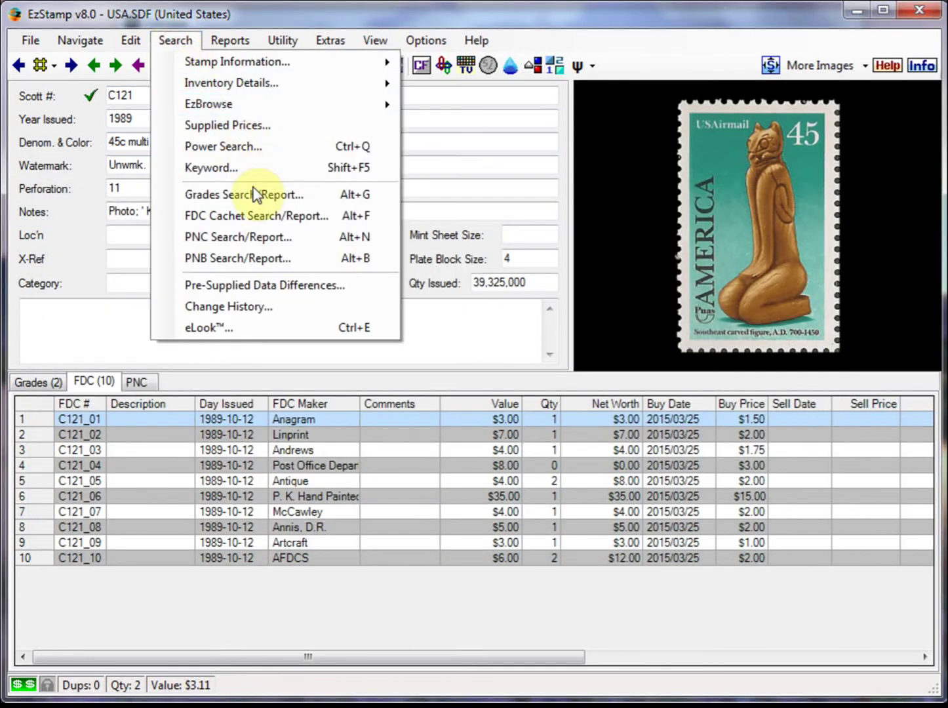
pyautogui.click(250, 219)
pyautogui.click(620, 609)
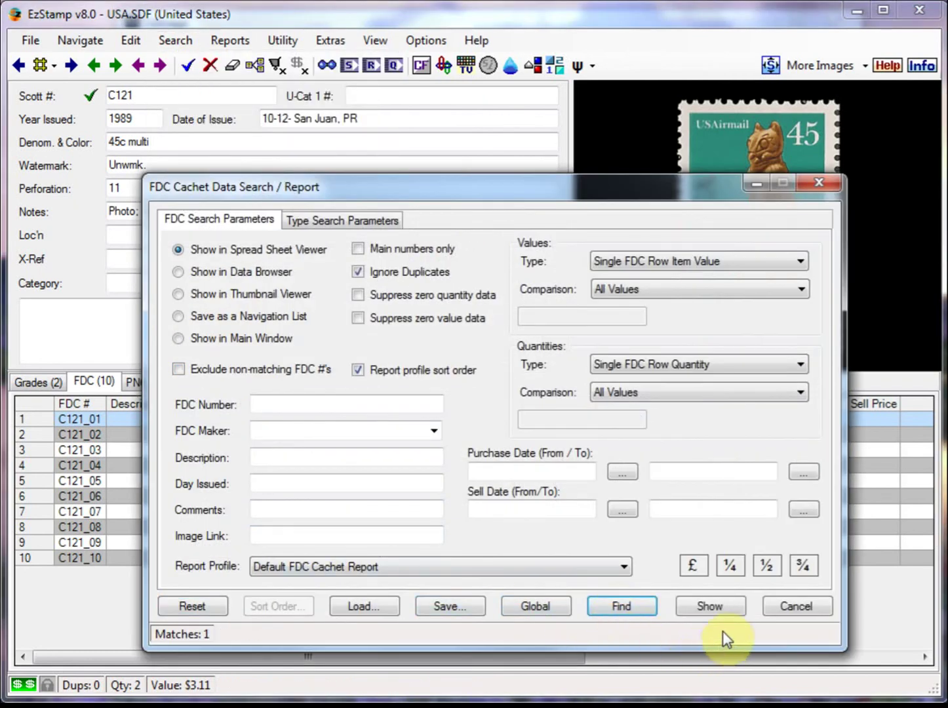
pyautogui.click(715, 609)
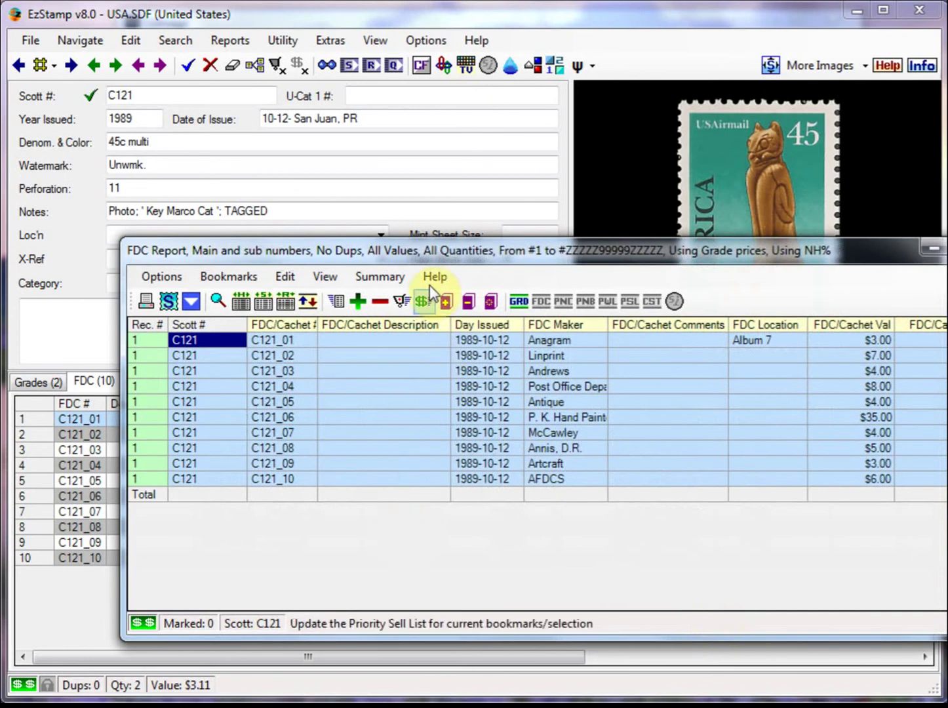
pyautogui.moveTo(423, 257); pyautogui.dragTo(335, 220)
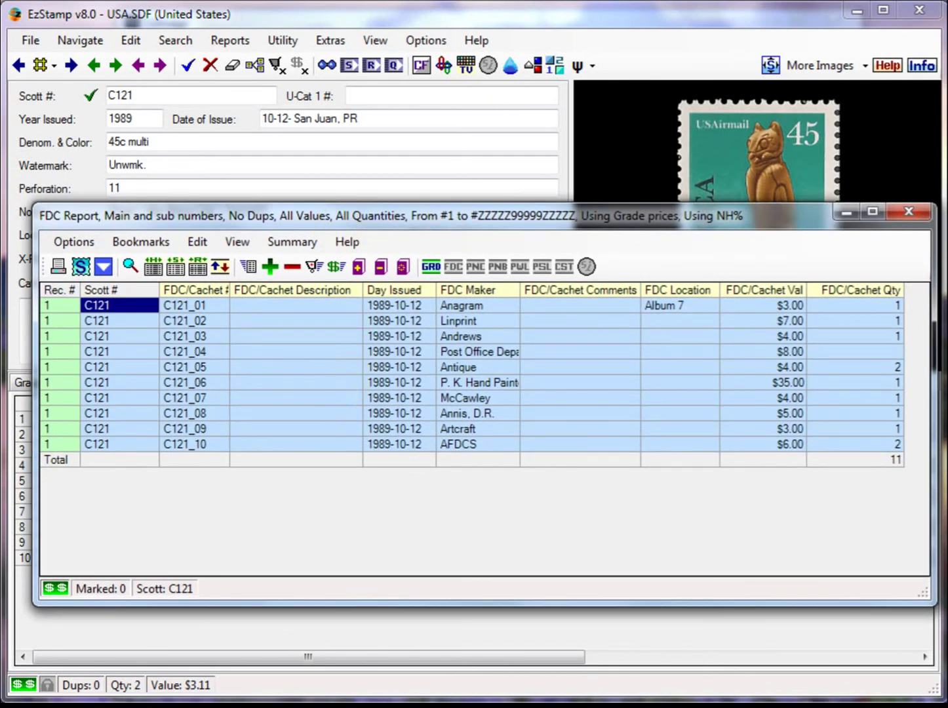